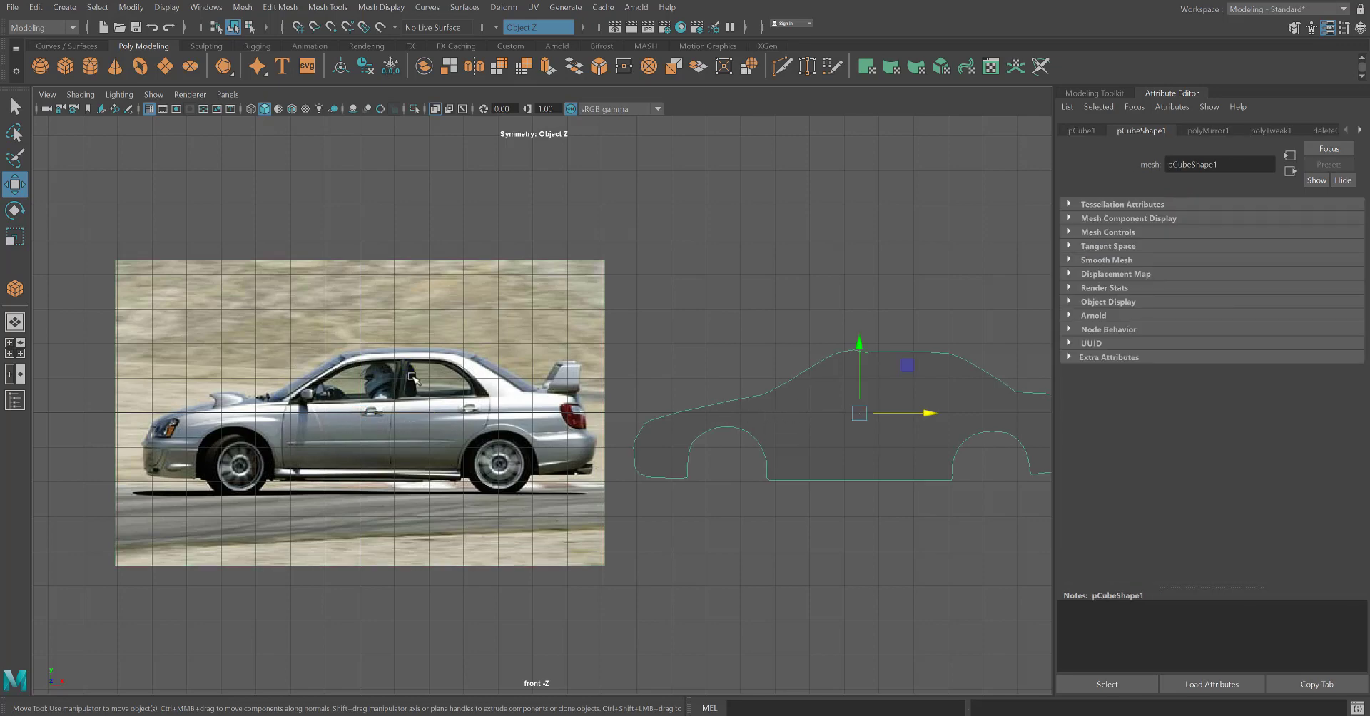
Create a polygon cube on the grid in the perspective view, near the side-view car reference image.
middle_click_drag(404, 505, 522, 505, "alt")
scroll(466, 435, "up", 2)
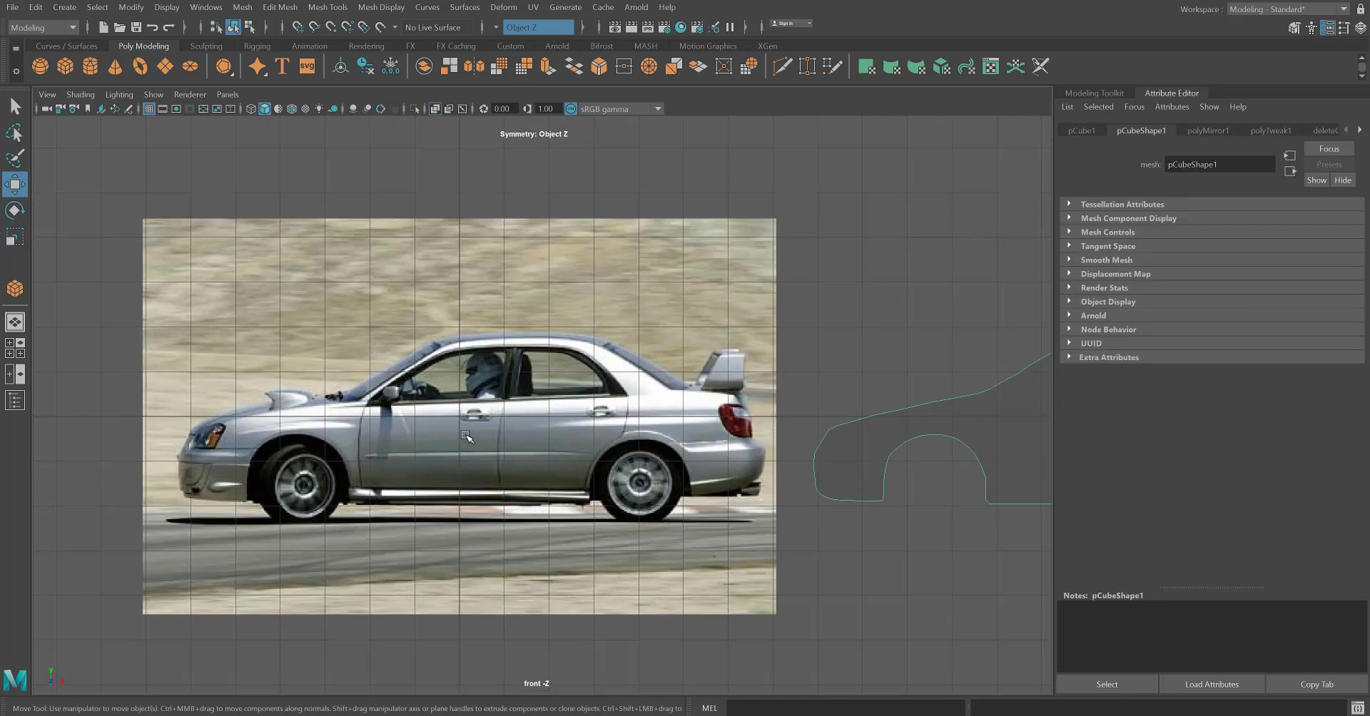
key("space")
left_click_drag(872, 240, 874, 318, "alt")
scroll(863, 242, "up", 4)
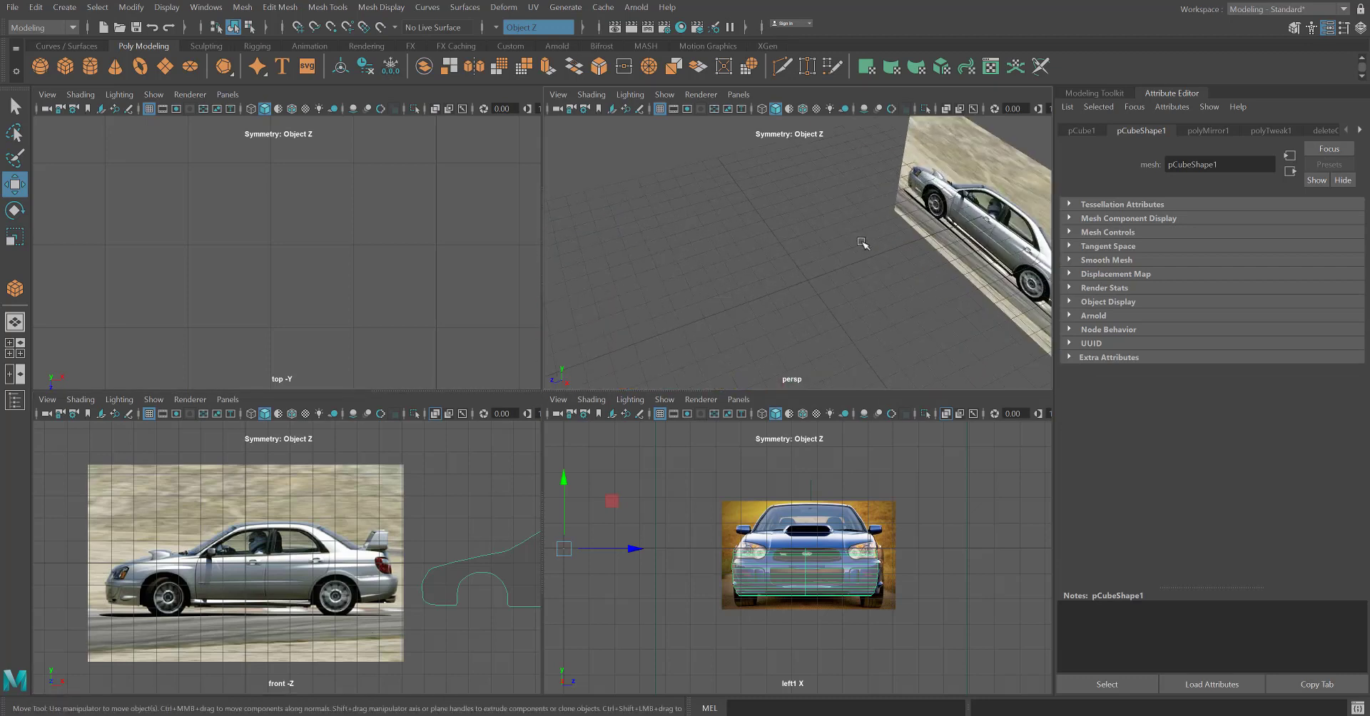
left_click(65, 67)
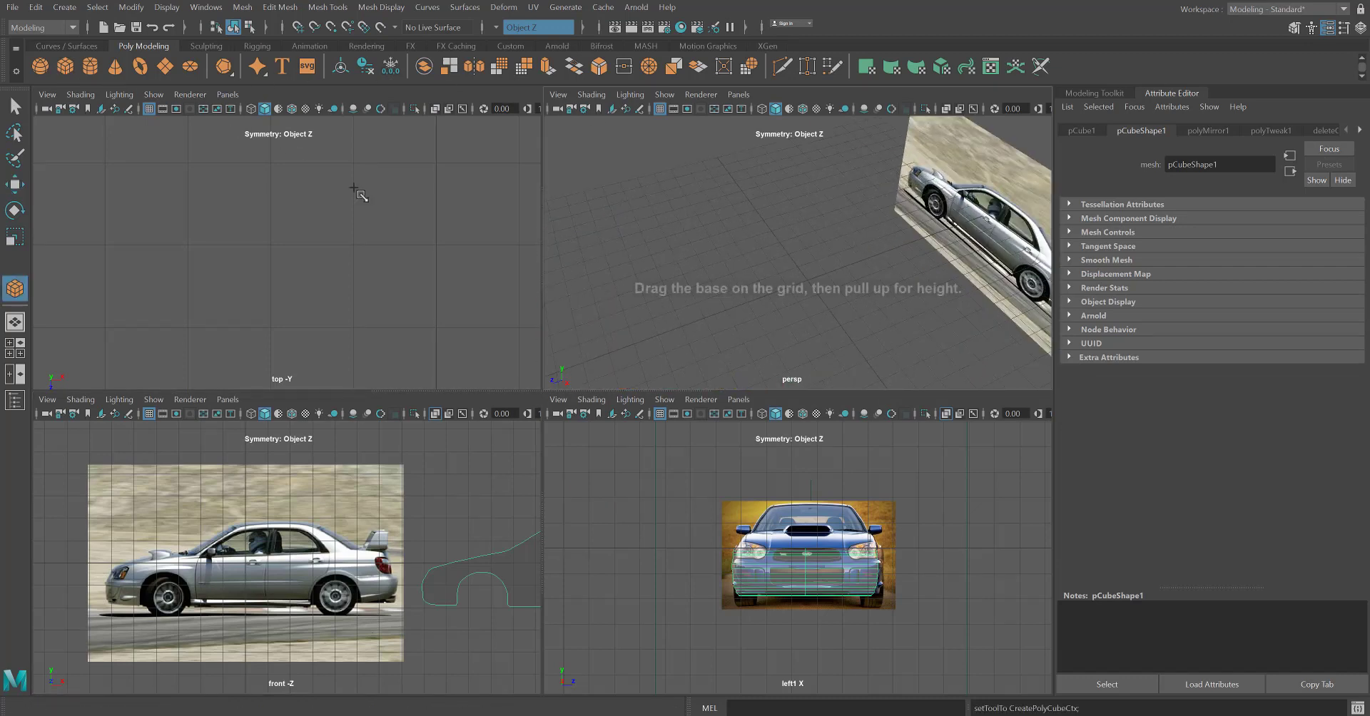
left_click(886, 249)
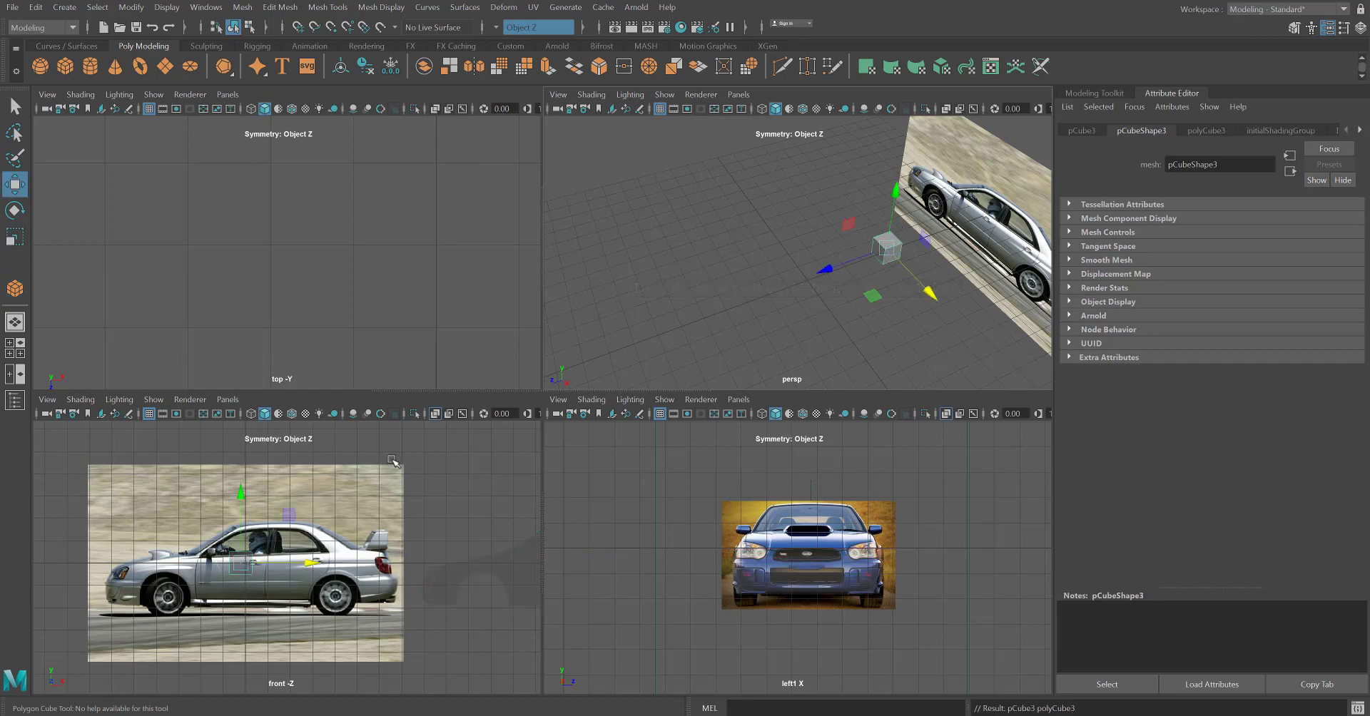
Position the cube over the car's side windows in the front view, around the pillar between the two doors.
key("space")
scroll(439, 410, "up", 5)
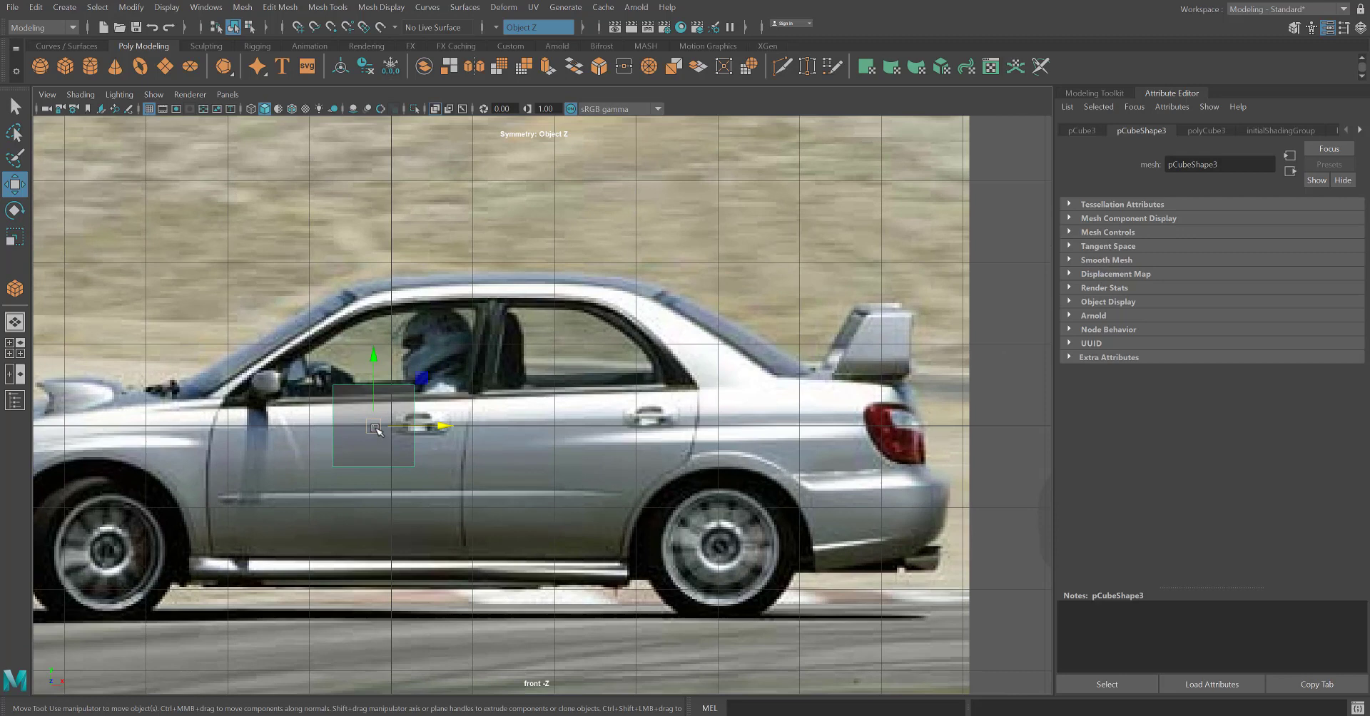
left_click_drag(376, 429, 422, 362)
middle_click_drag(422, 362, 628, 458, "alt")
scroll(628, 457, "up", 5)
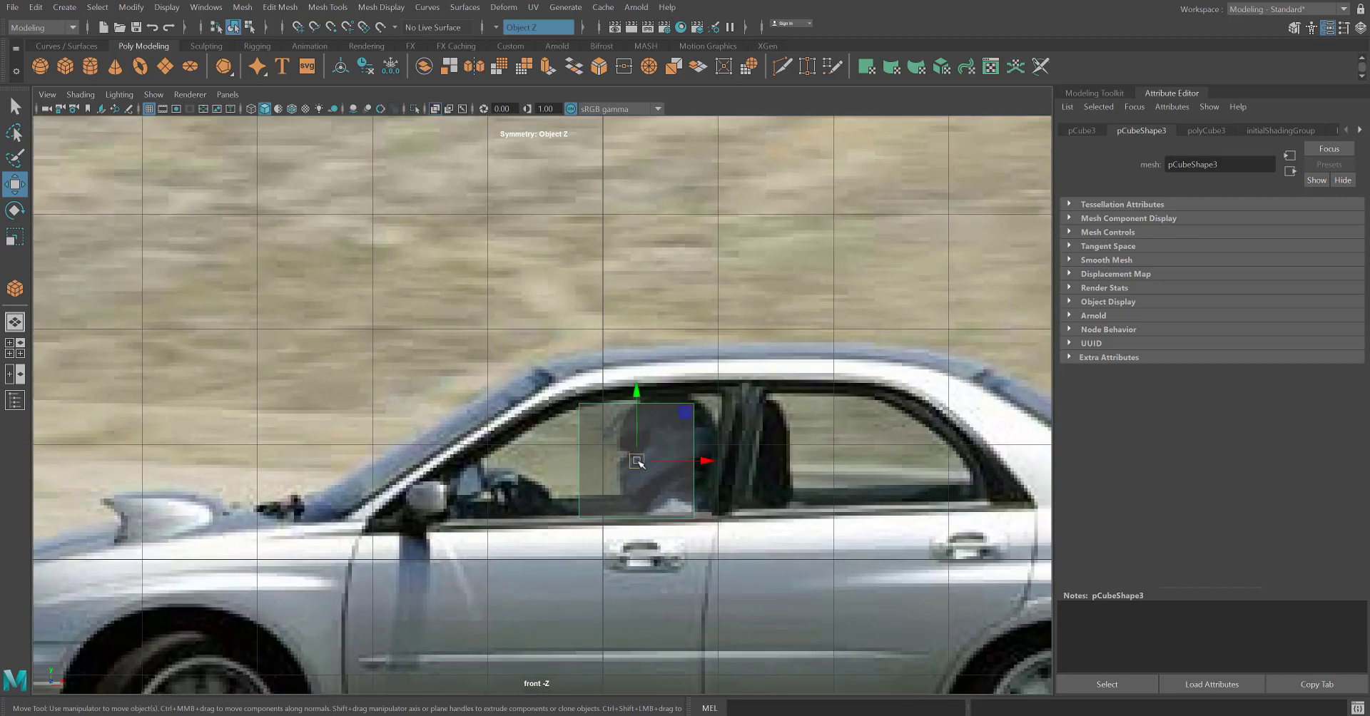
scroll(633, 453, "up", 1)
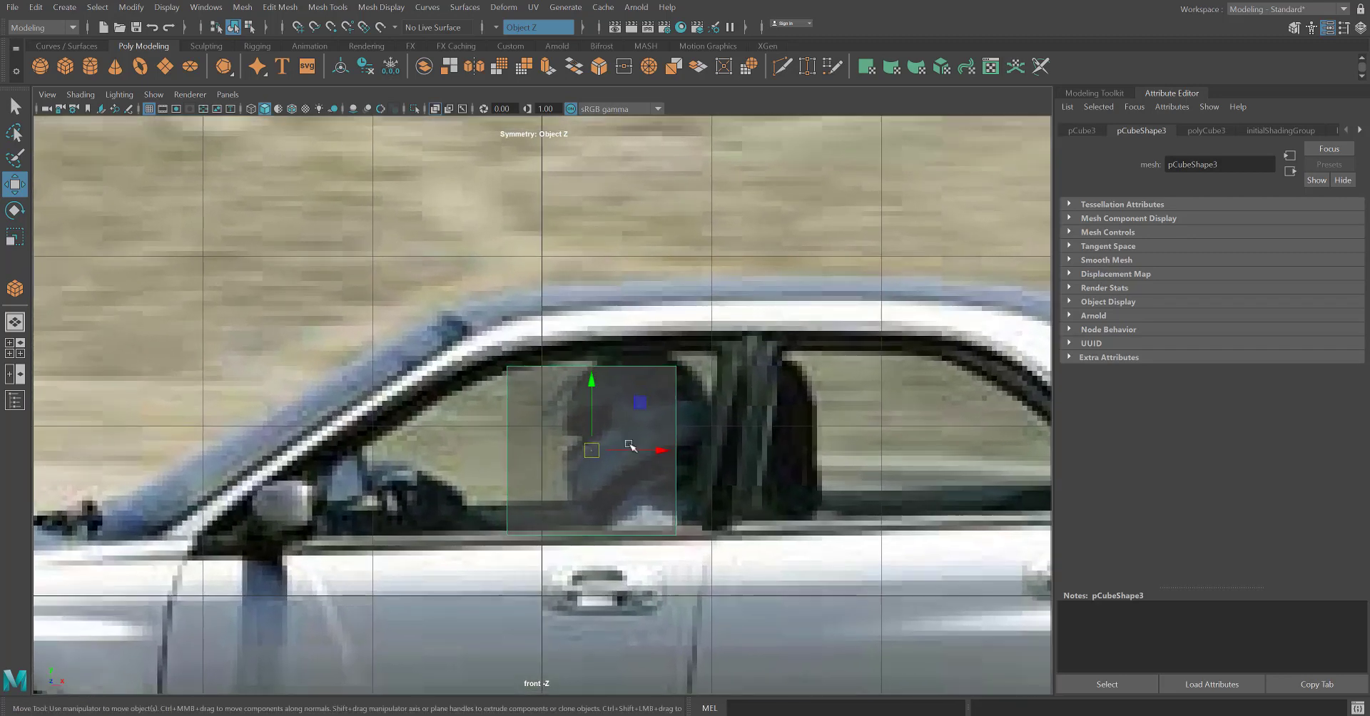
middle_click_drag(876, 447, 711, 406, "alt")
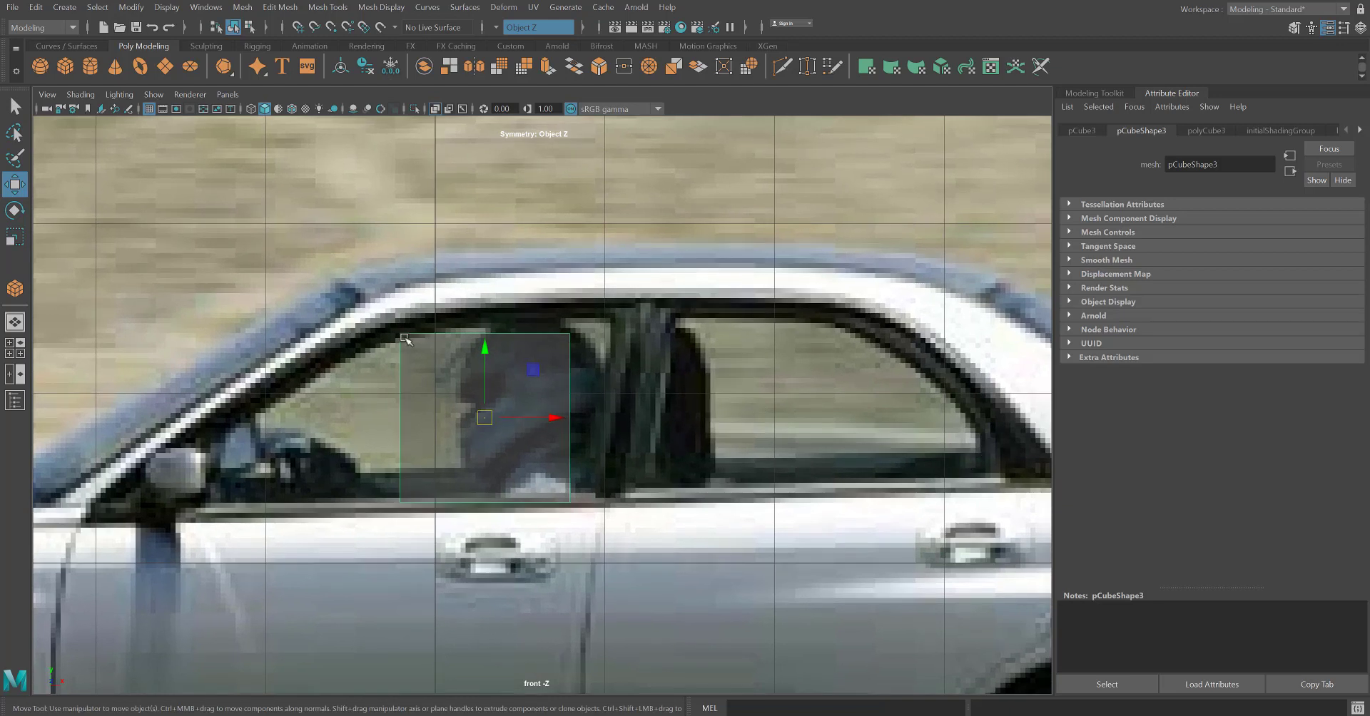
left_click_drag(480, 422, 605, 408)
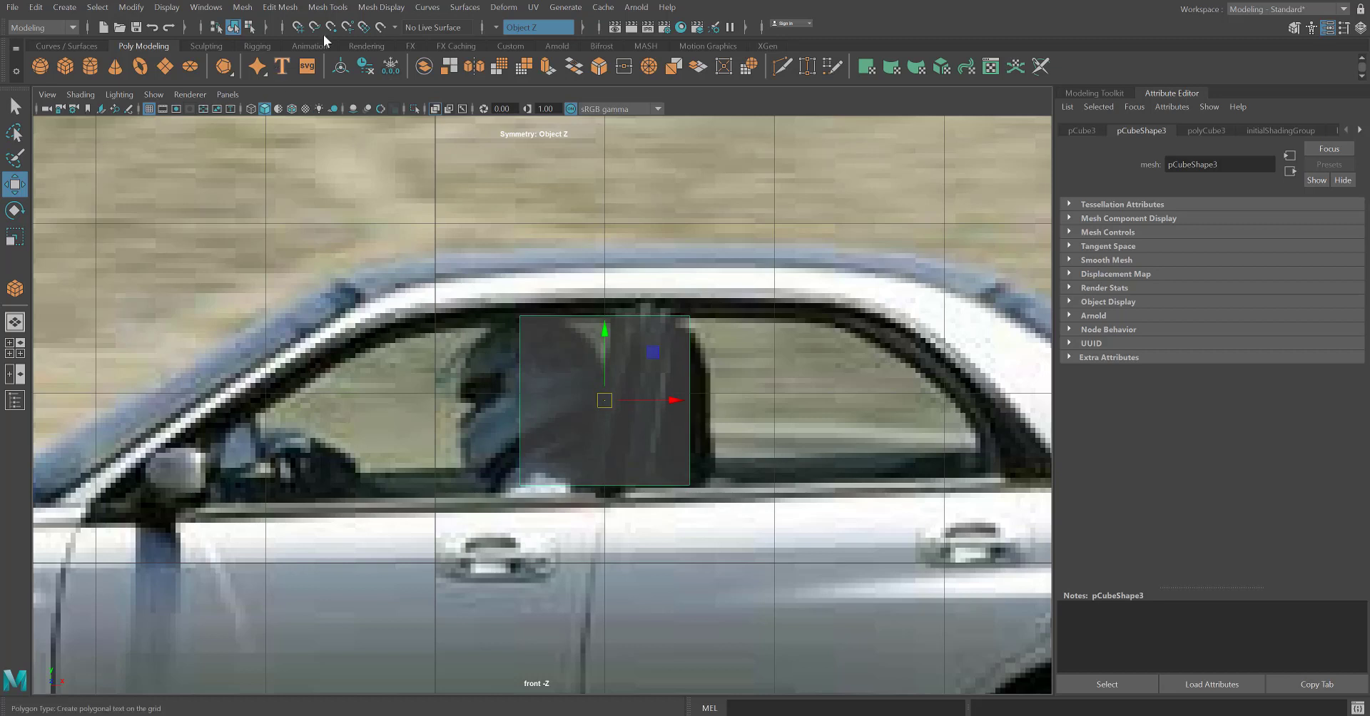
Insert two vertical and two horizontal edge loops that divide the cube roughly into thirds.
left_click(327, 8)
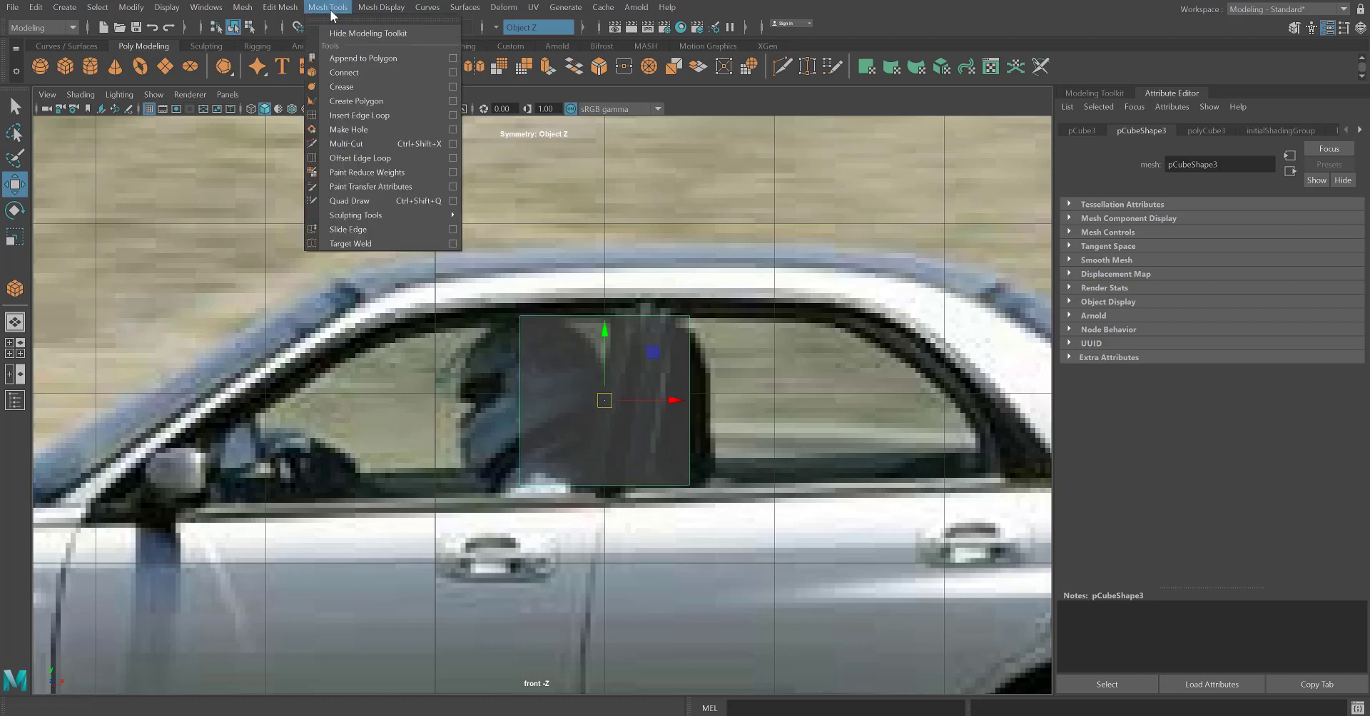
left_click(359, 116)
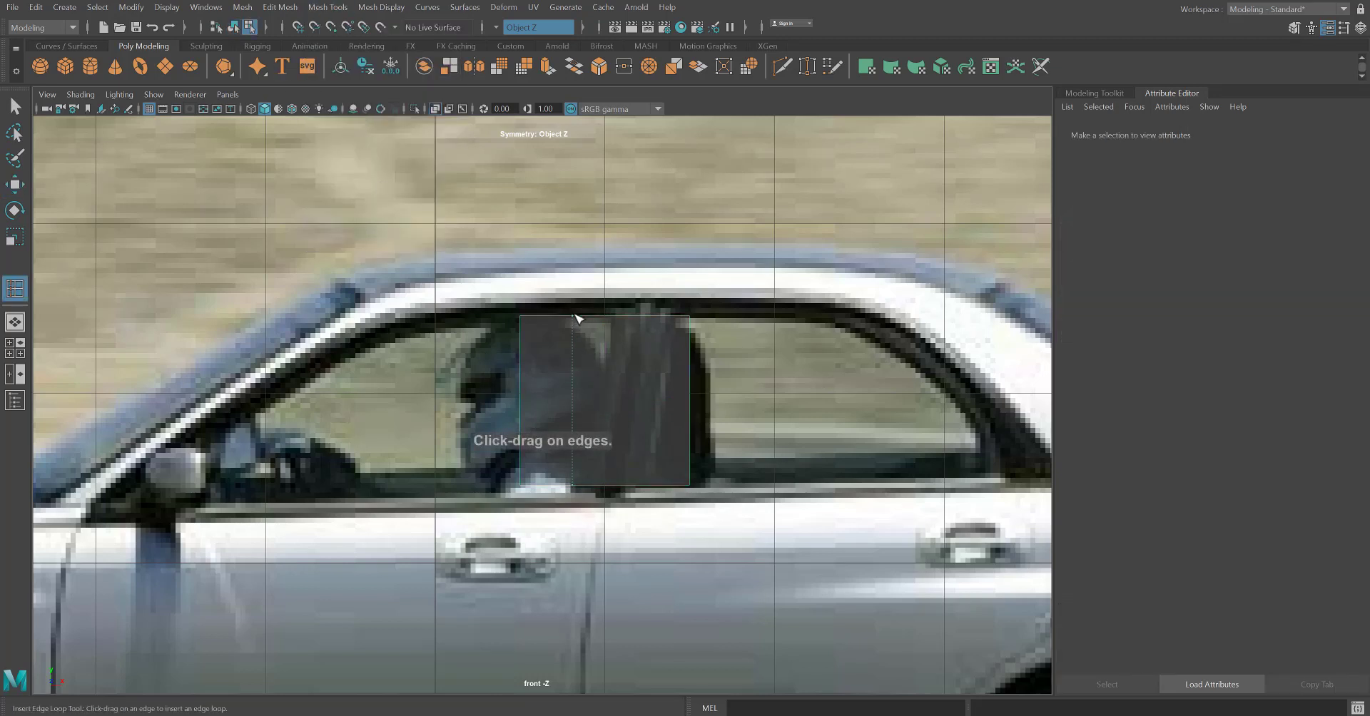
left_click(636, 319)
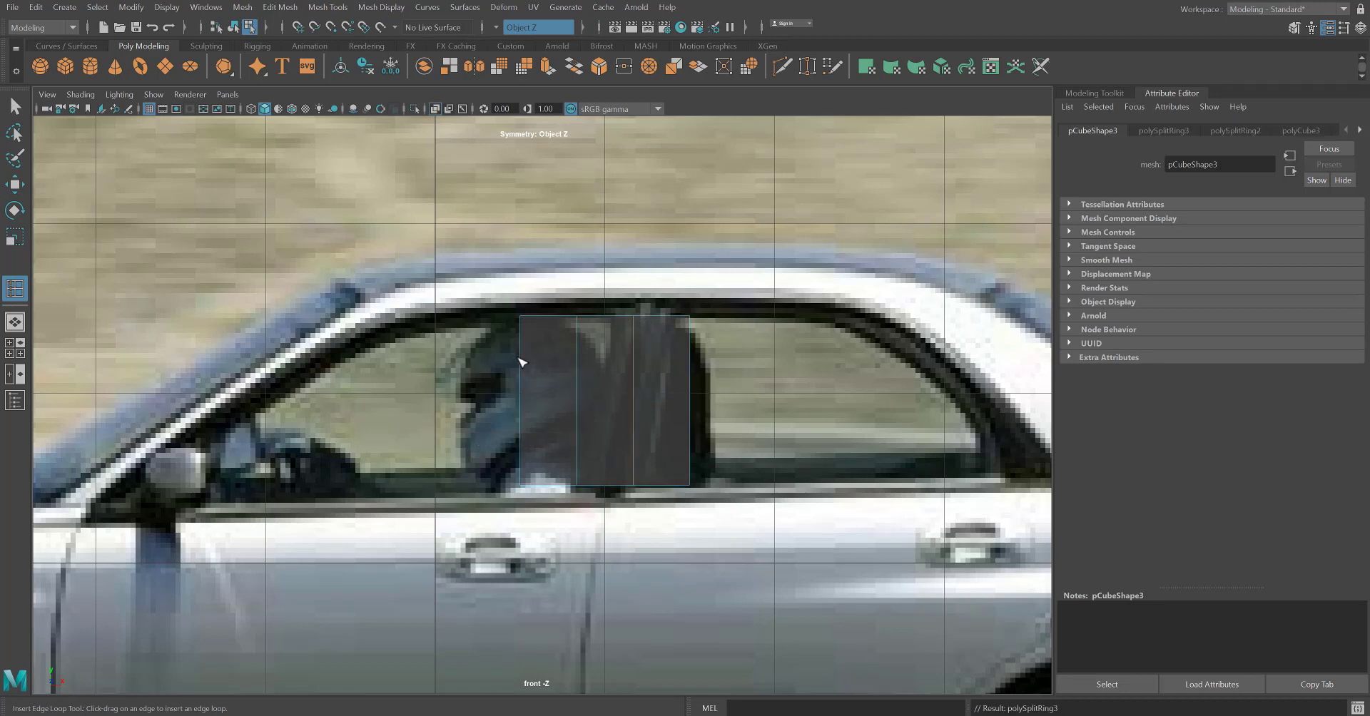
left_click(521, 364)
left_click(522, 420)
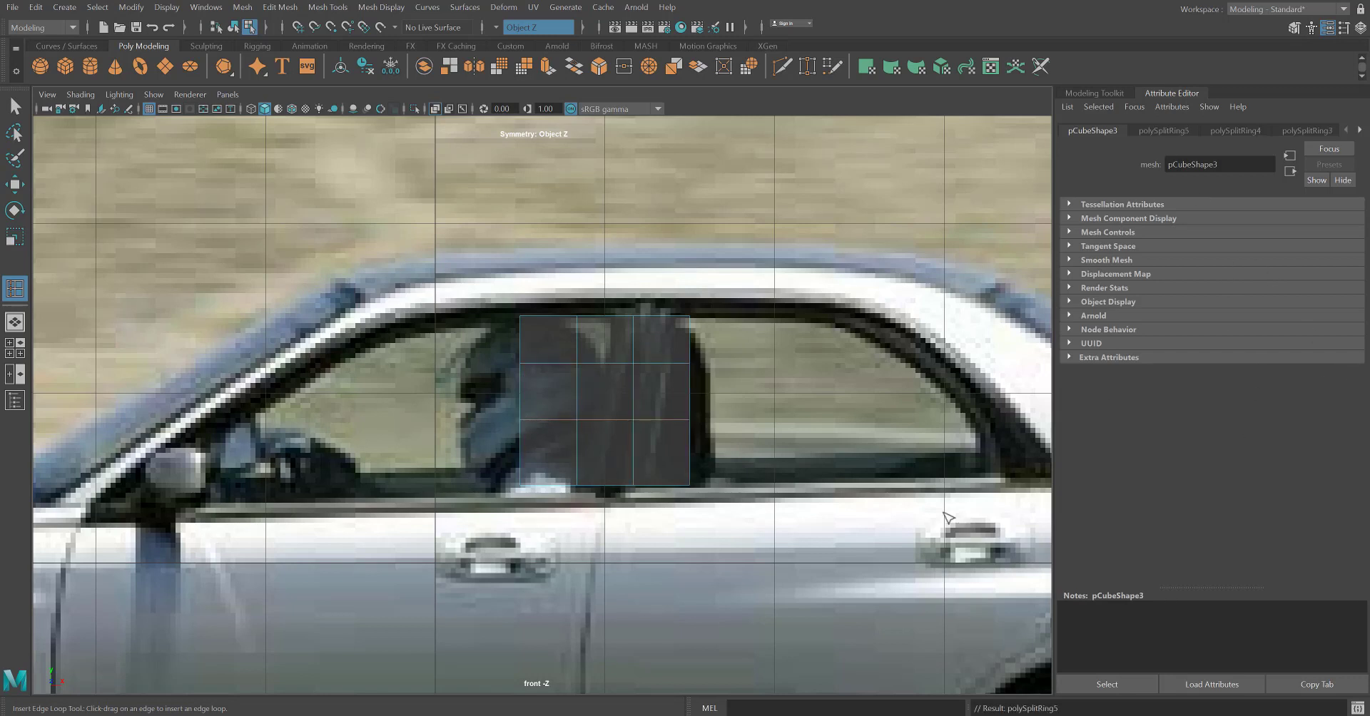
Insert extra horizontal edge loops near the cube's upper and lower edges and vertical loops near its front and rear ends.
scroll(532, 465, "up", 3)
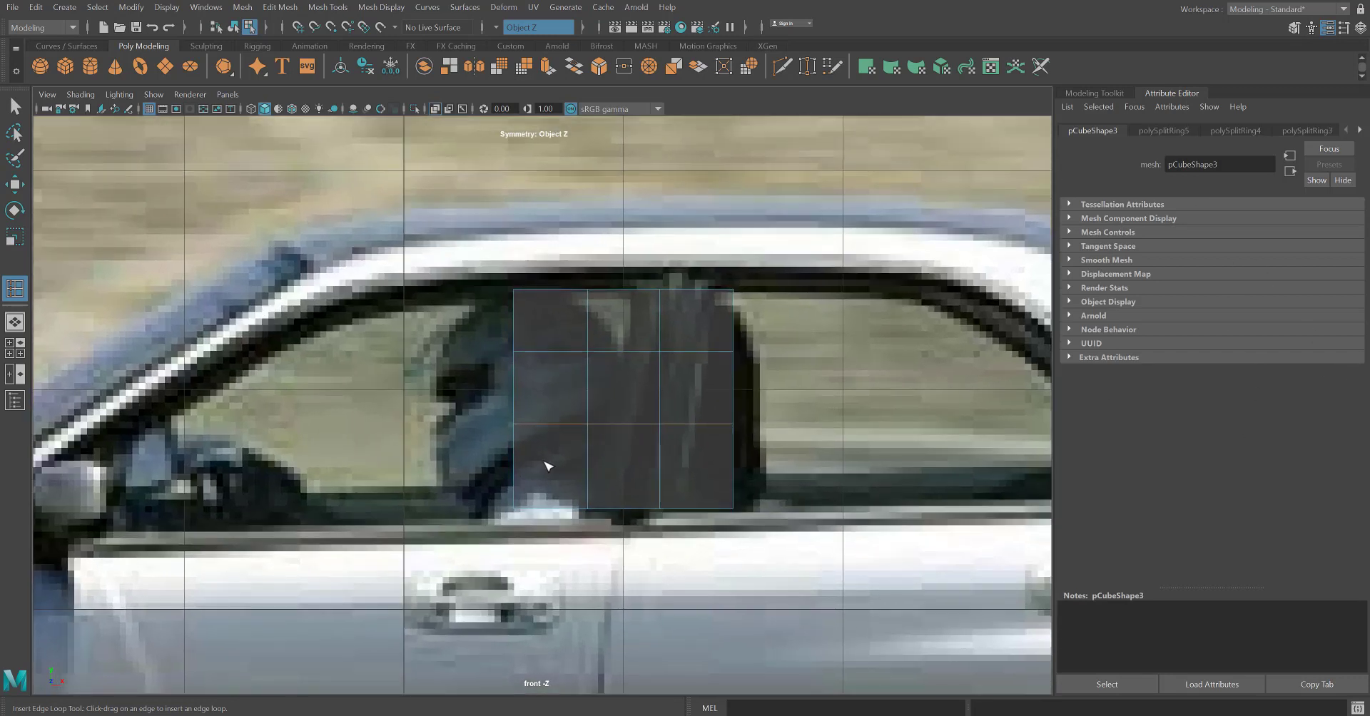
left_click(517, 472)
left_click(518, 315)
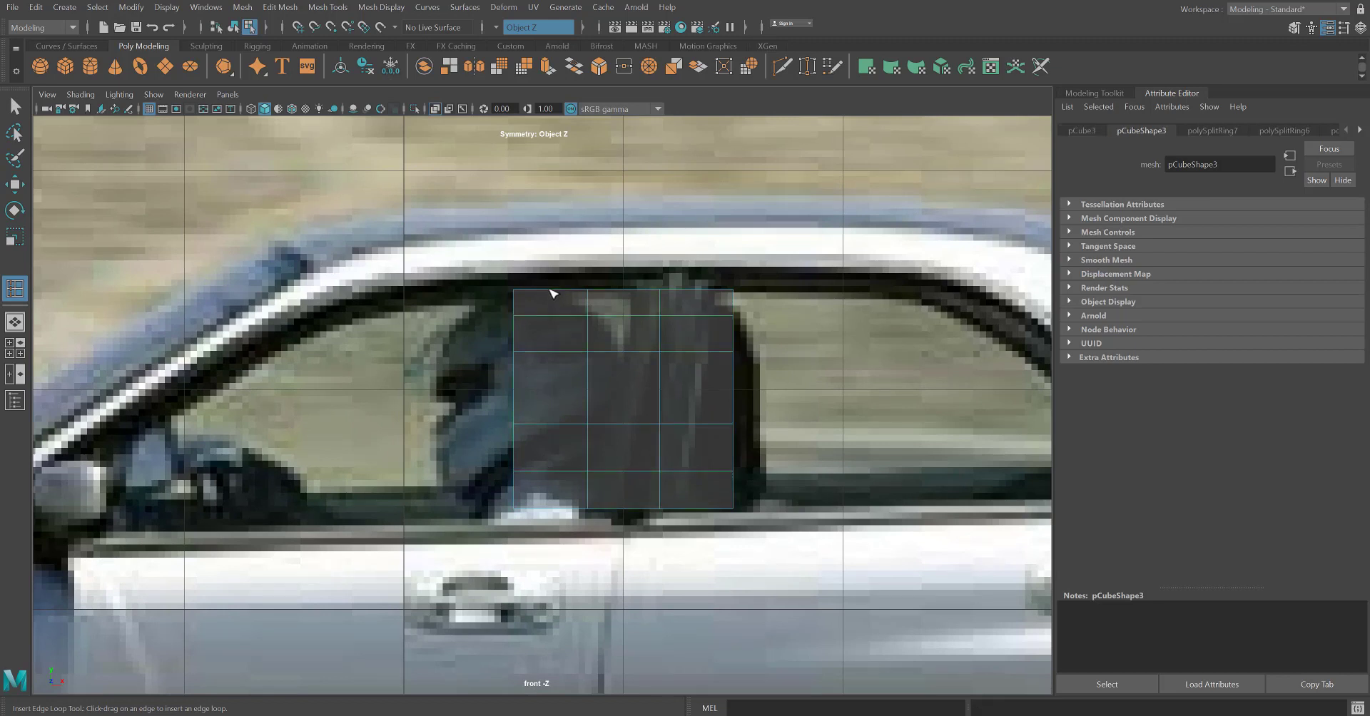
left_click(550, 290)
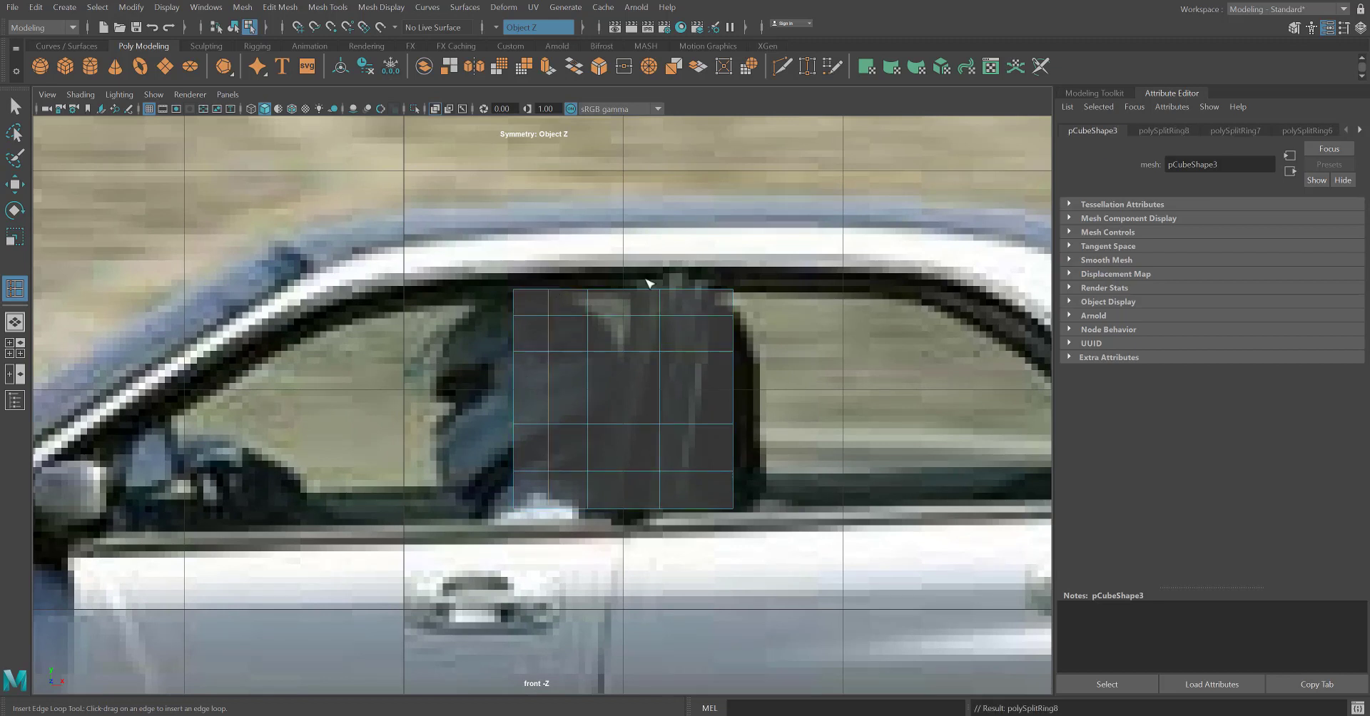
left_click(699, 292)
Stretch the cube's front vertices row by row toward the windshield so they roughly follow the slanted front window outline.
left_click(15, 107)
middle_click_drag(511, 333, 622, 336, "alt")
right_click_drag(638, 322, 576, 321)
left_click_drag(637, 347, 451, 320)
key("w")
left_click_drag(640, 344, 598, 430)
left_click_drag(625, 389, 201, 459)
left_click_drag(638, 465, 593, 543)
left_click_drag(618, 492, 144, 507)
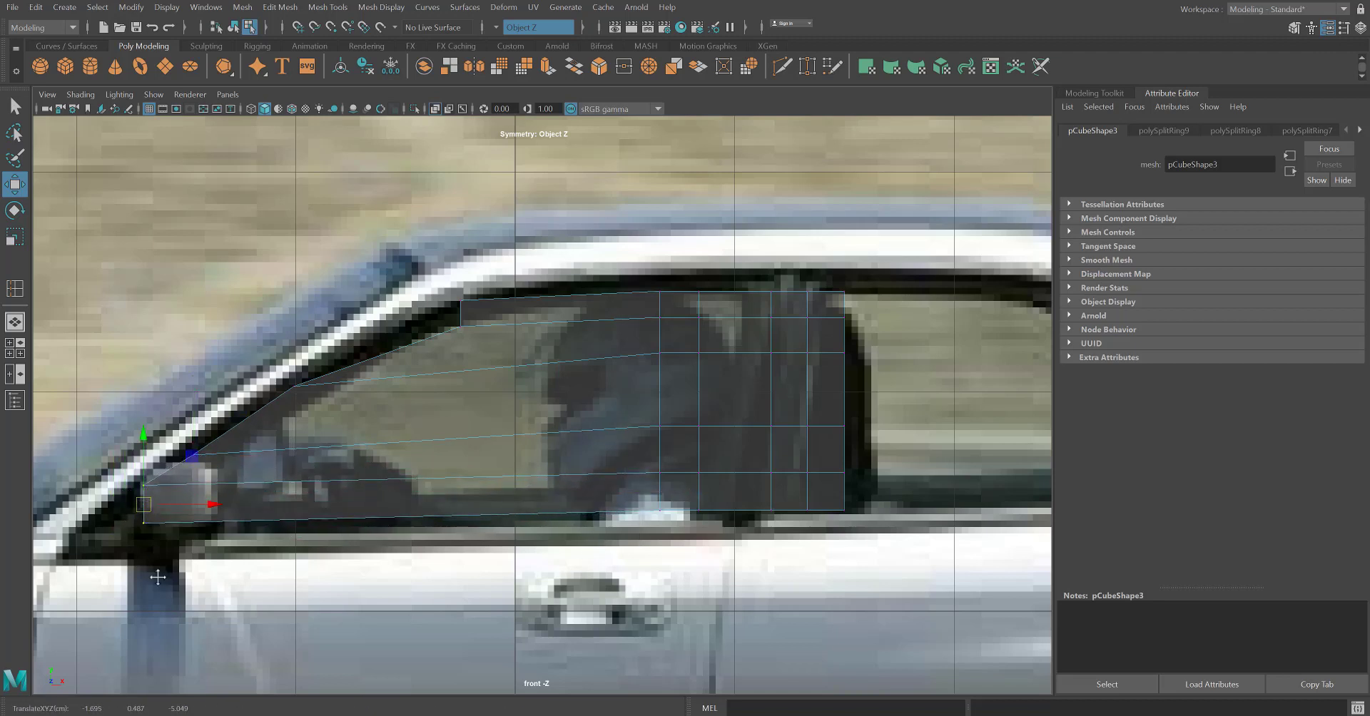
Shape the lower front corner by moving its bottom and pillar vertices onto the window's edge behind the side mirror.
middle_click_drag(158, 577, 396, 548, "alt")
scroll(339, 533, "up", 3)
middle_click_drag(315, 561, 459, 488, "alt")
scroll(463, 503, "up", 2)
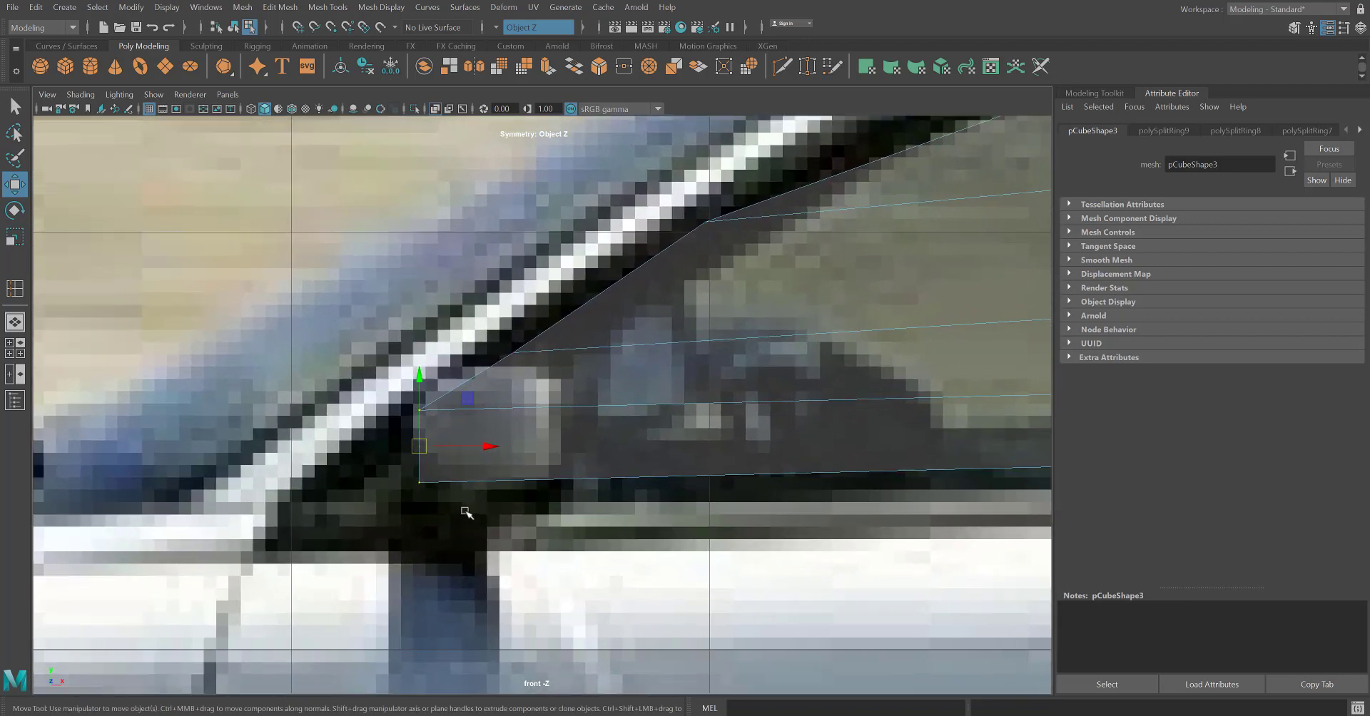
left_click(414, 486)
left_click_drag(414, 487, 345, 492)
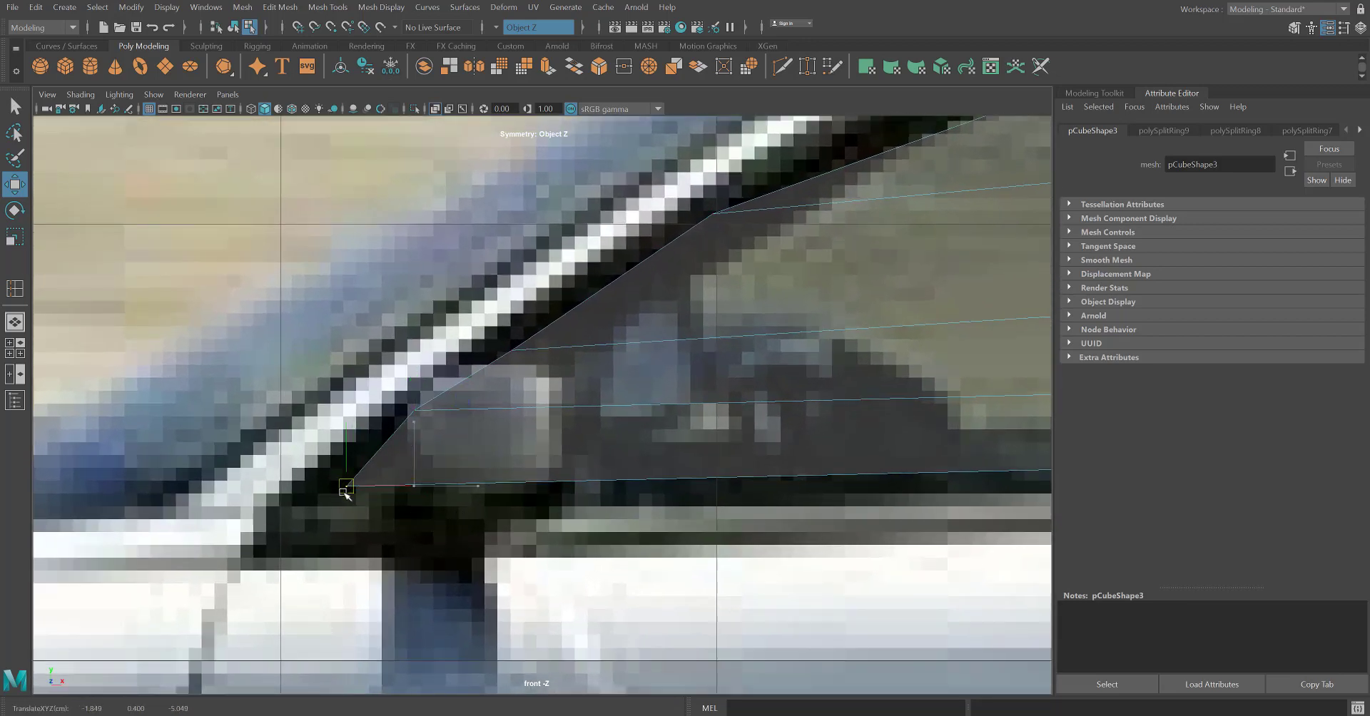
middle_click_drag(538, 394, 467, 433, "alt")
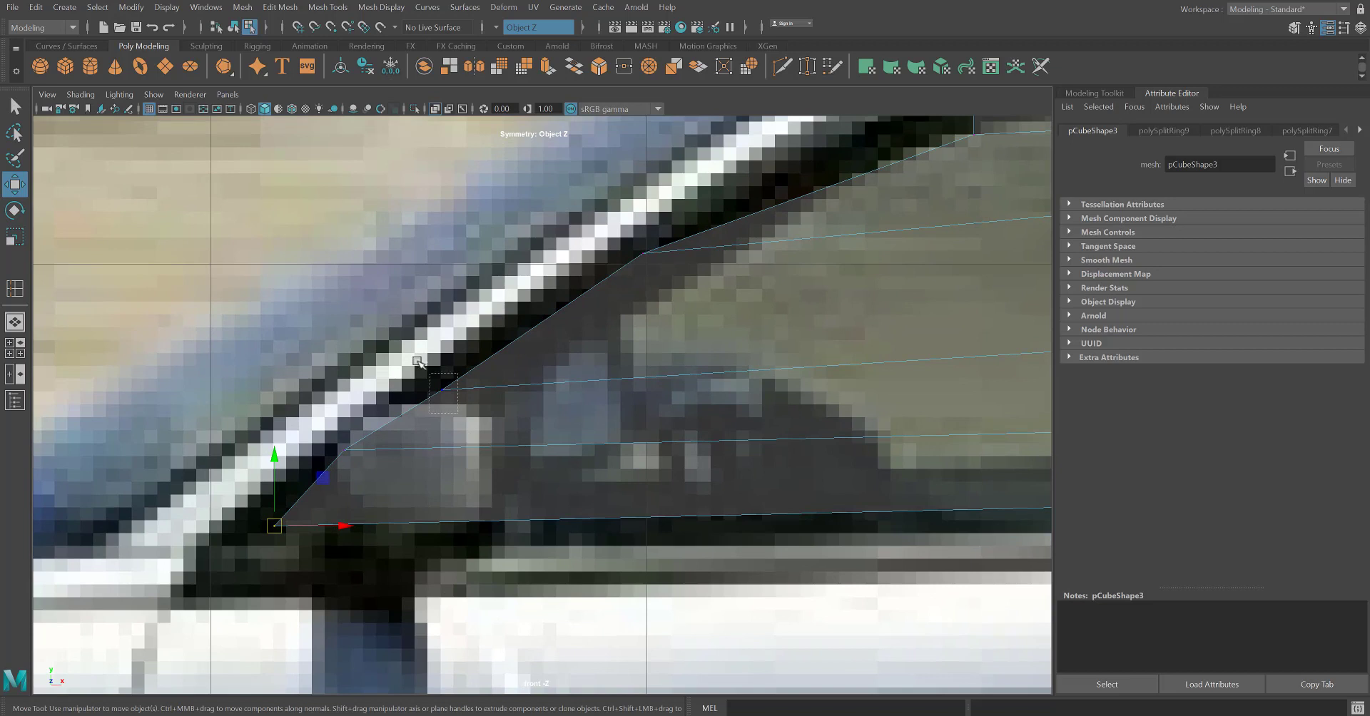
left_click_drag(418, 361, 438, 386)
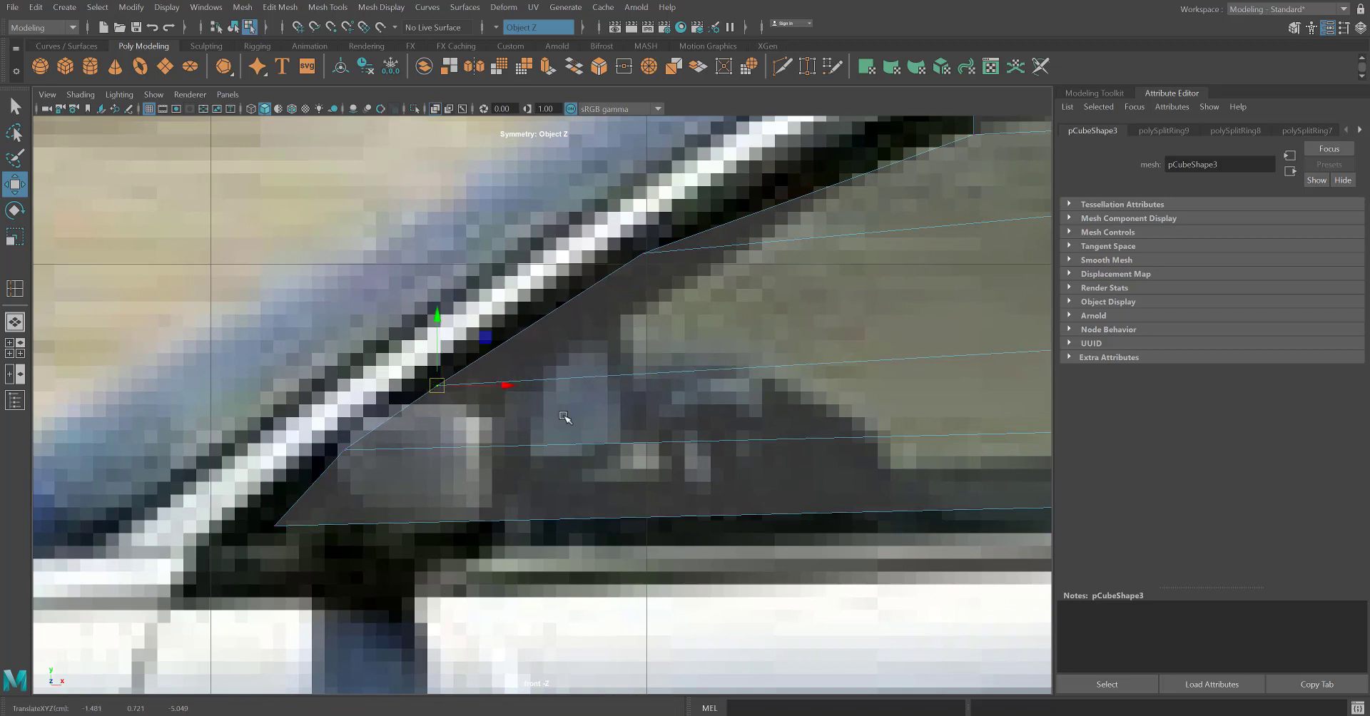
Fit the upper front corner vertices to the curved window frame and raise the top row of vertices toward the roof trim.
middle_click_drag(651, 341, 585, 435, "alt")
middle_click_drag(970, 238, 778, 367, "alt")
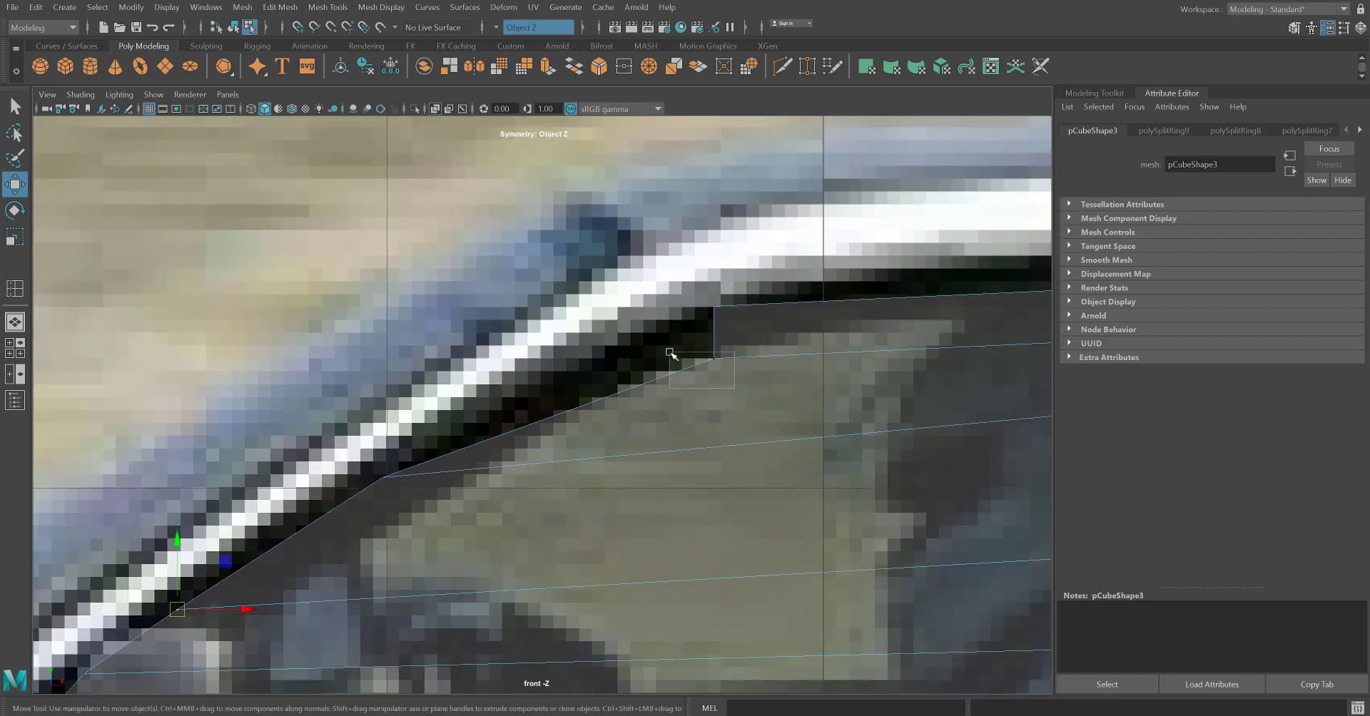
left_click_drag(671, 353, 742, 301)
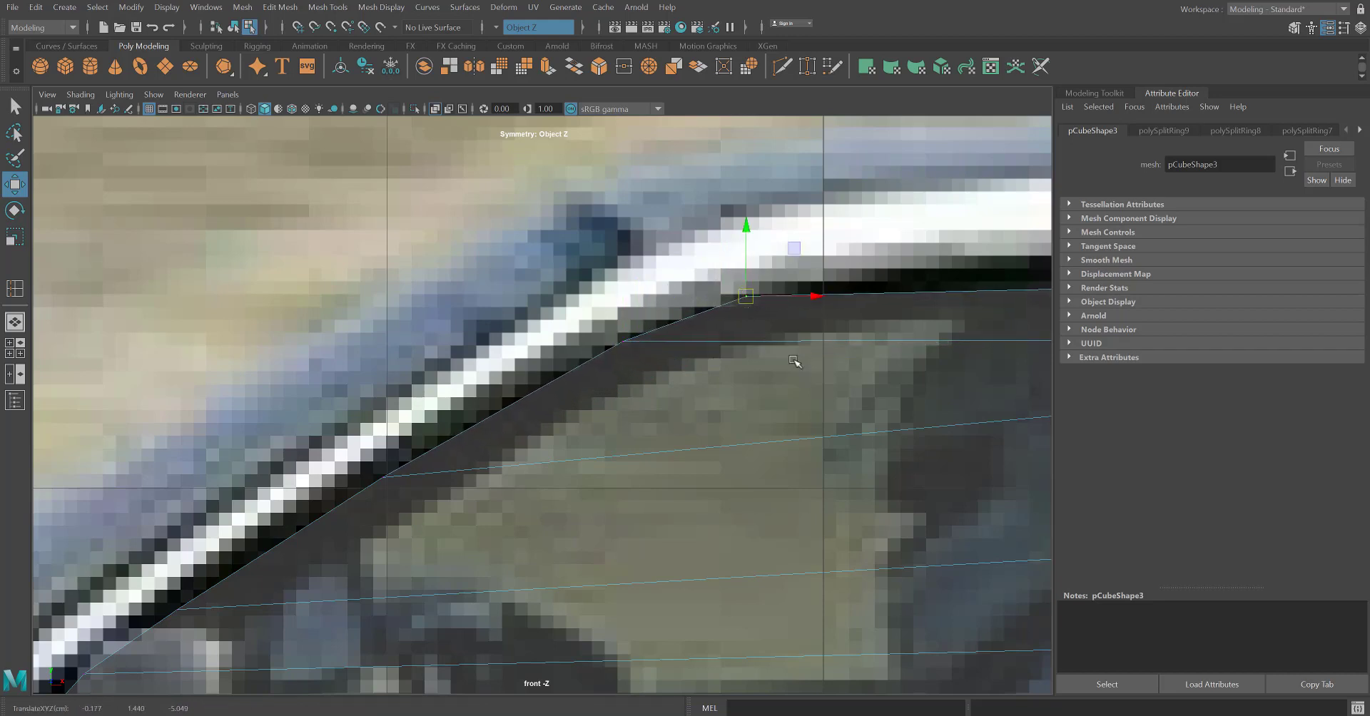
middle_click_drag(912, 341, 341, 424, "alt")
left_click_drag(489, 345, 973, 383)
right_click_drag(893, 384, 917, 431, "alt")
left_click_drag(754, 372, 755, 355)
Move the upper rear block of vertices back to where the rear door window begins curving down.
scroll(796, 418, "down", 8)
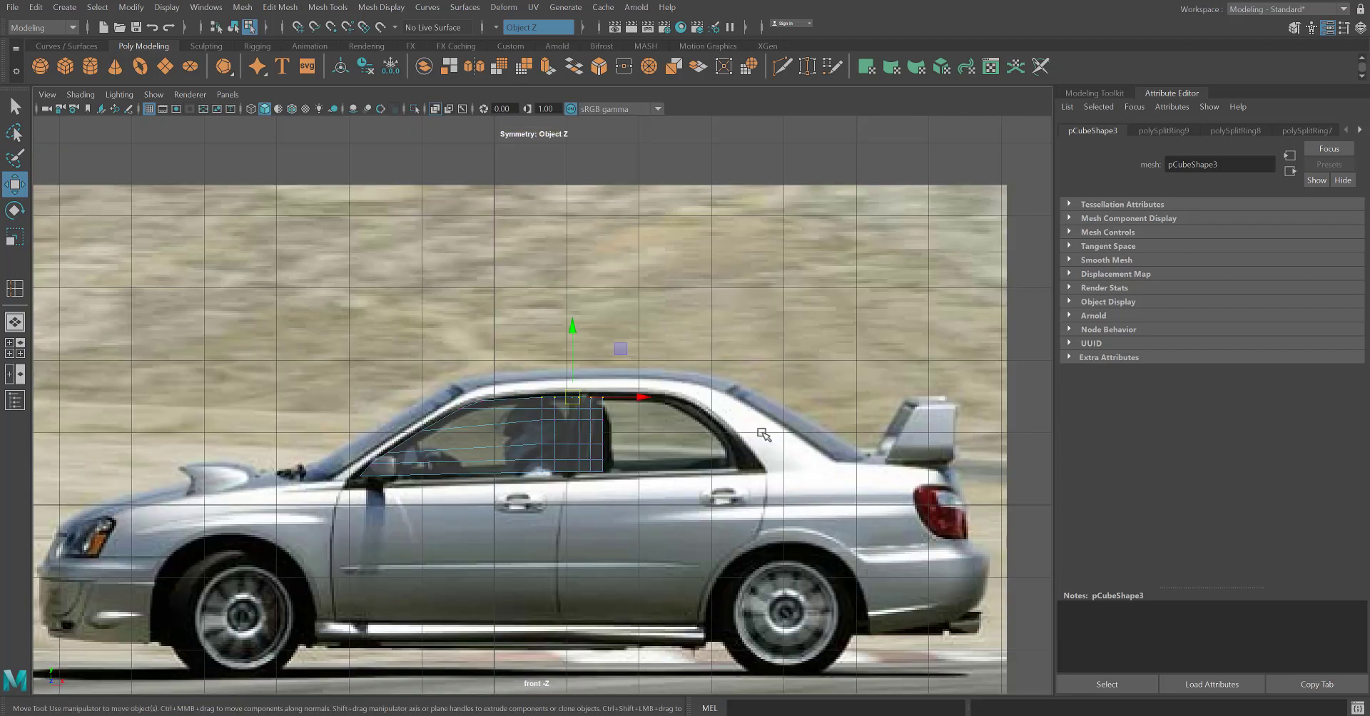
right_click_drag(631, 425, 653, 466, "alt")
middle_click_drag(653, 466, 492, 509, "alt")
right_click_drag(492, 509, 556, 505, "alt")
right_click_drag(483, 477, 475, 509, "alt")
middle_click_drag(475, 509, 561, 432, "alt")
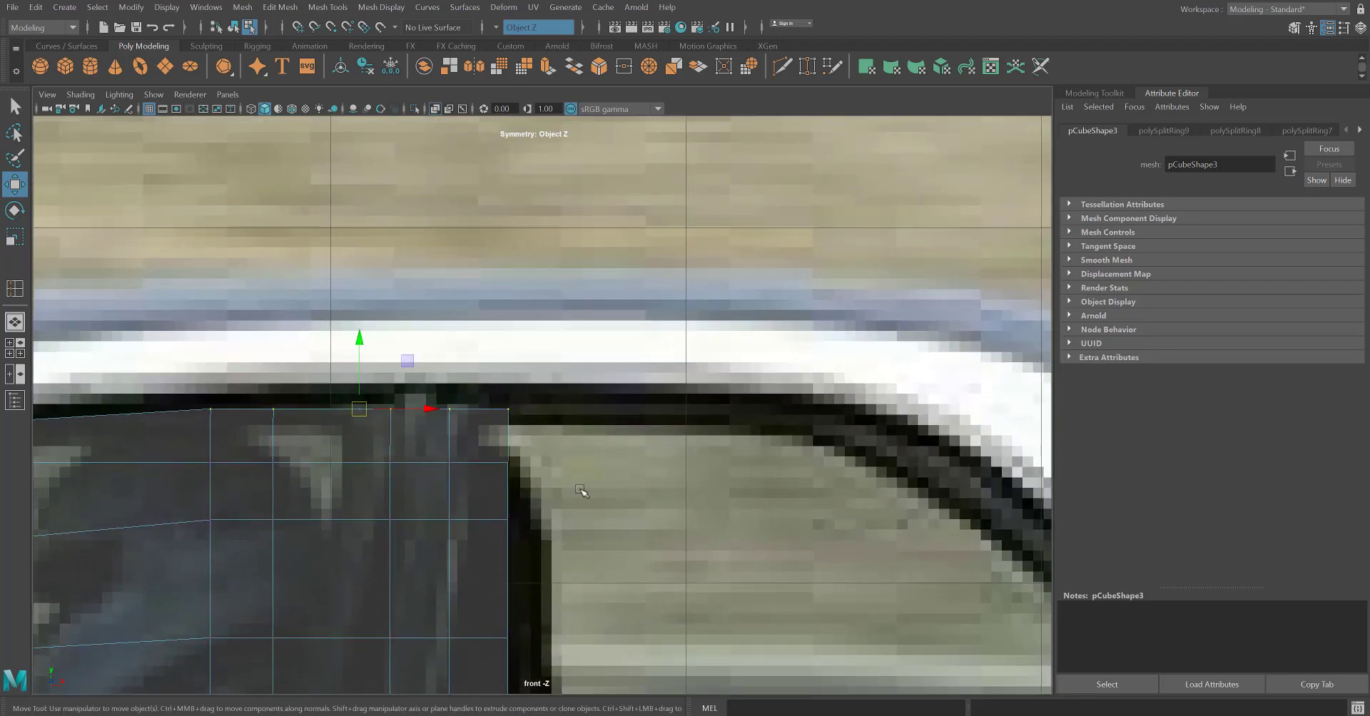
left_click(449, 463)
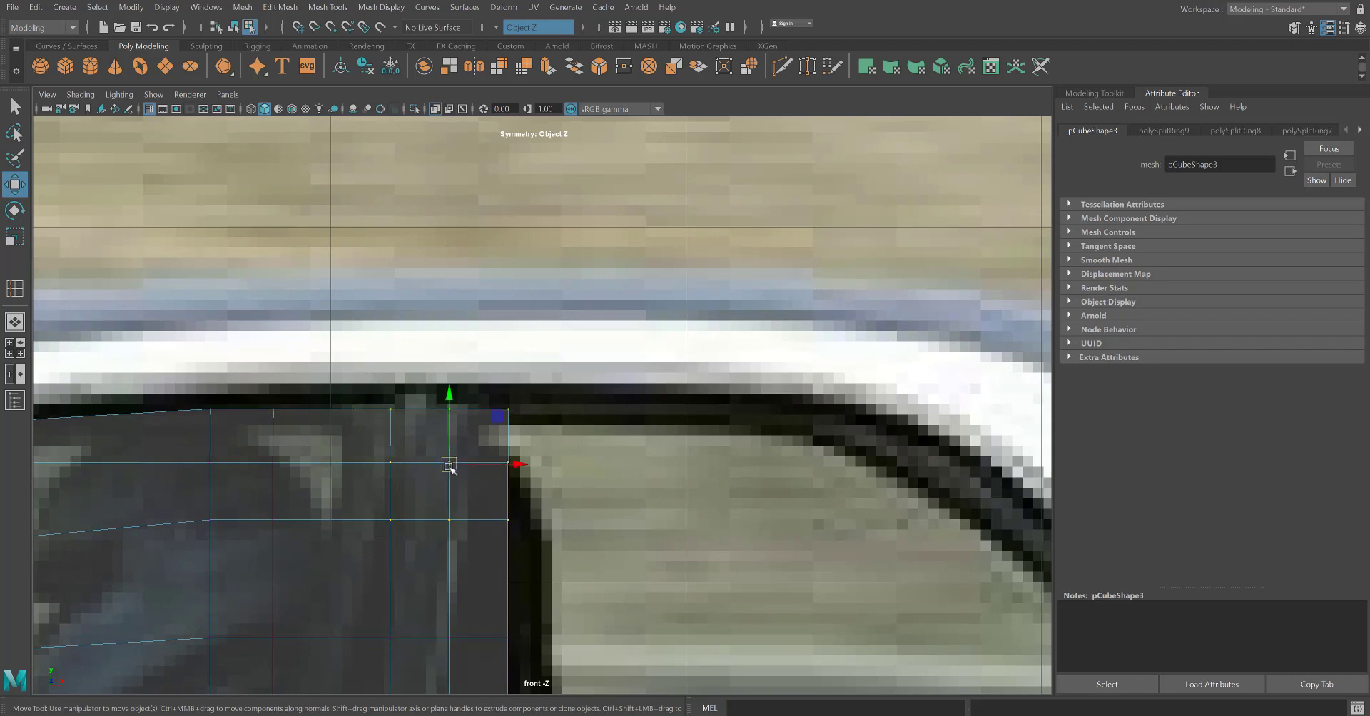
left_click_drag(449, 464, 743, 458)
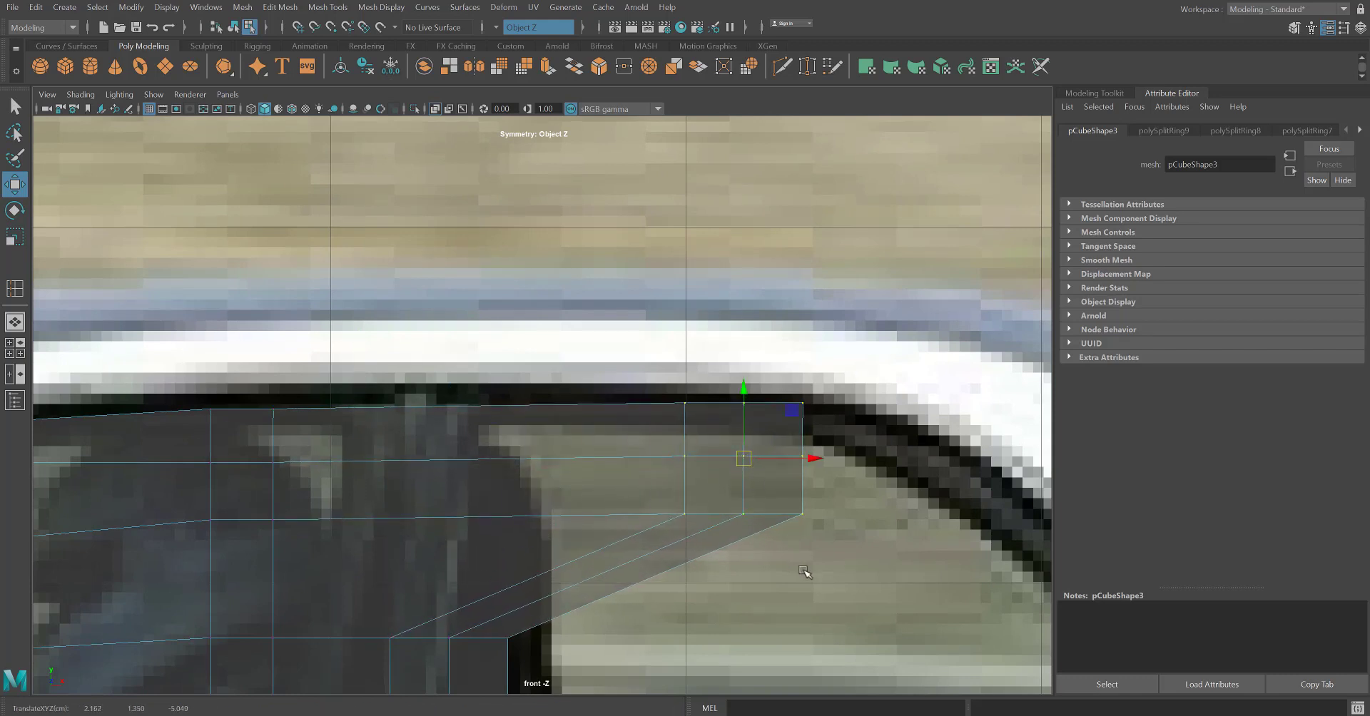
Move the middle and lower rear vertex rows back toward the sloping rear edge of the side window.
left_click_drag(859, 599, 641, 441)
left_click_drag(744, 489, 927, 528)
middle_click_drag(884, 656, 783, 451, "alt")
left_click_drag(544, 615, 229, 386)
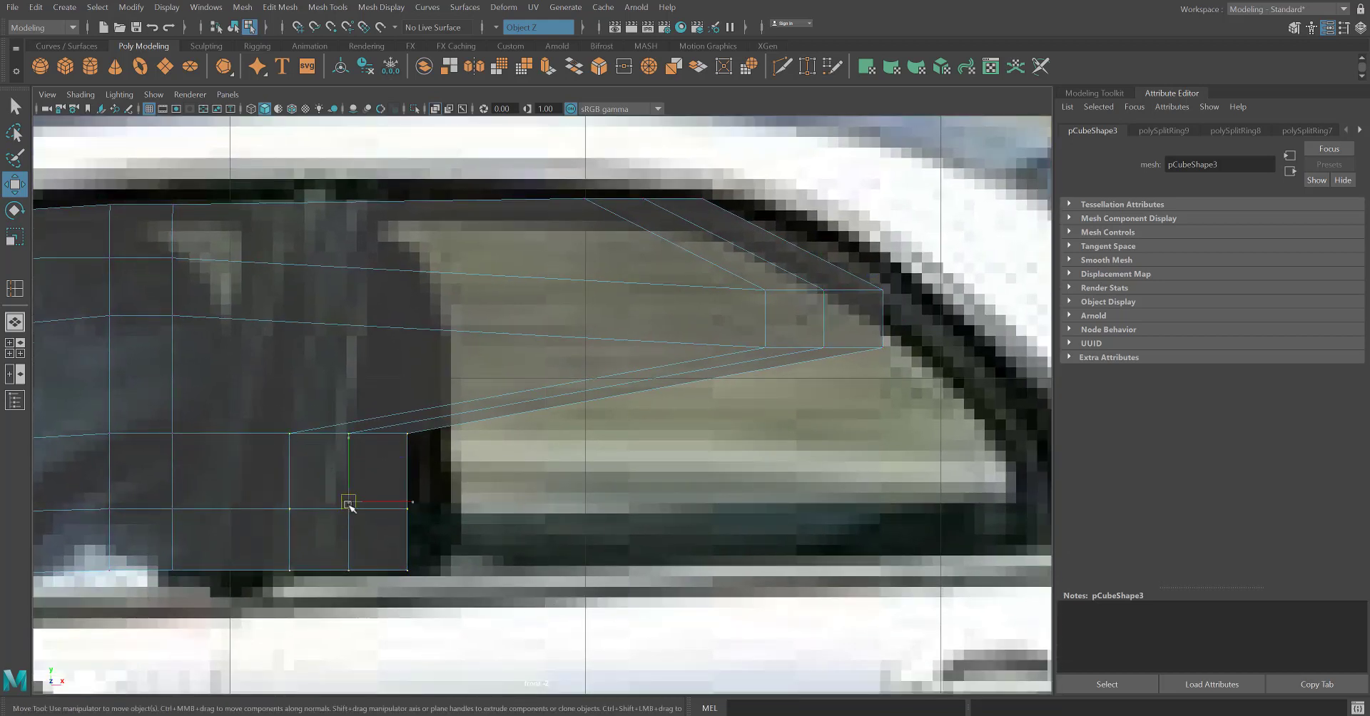
left_click_drag(350, 505, 972, 499)
Extend the lower rear corner vertices so the mesh reaches the pointed rear tip of the window frame.
middle_click_drag(886, 565, 644, 566, "alt")
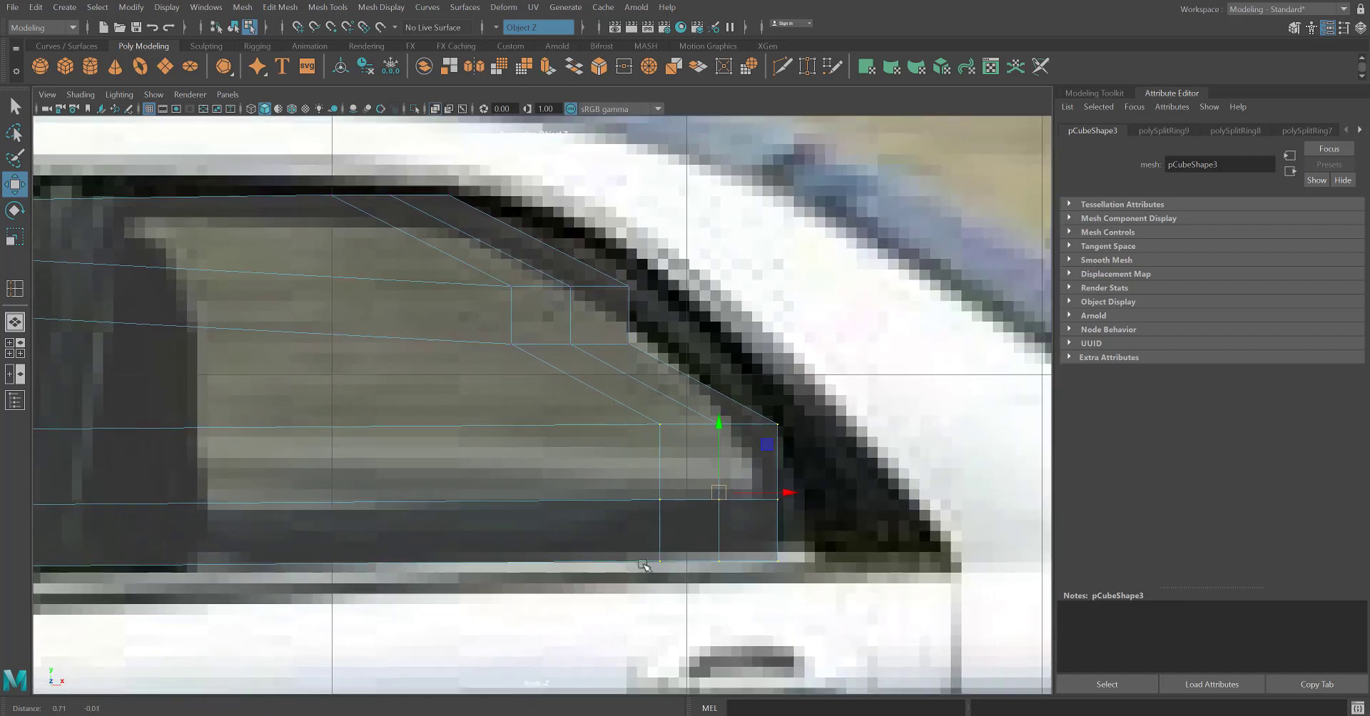
scroll(828, 505, "up", 1)
left_click_drag(720, 515, 714, 470)
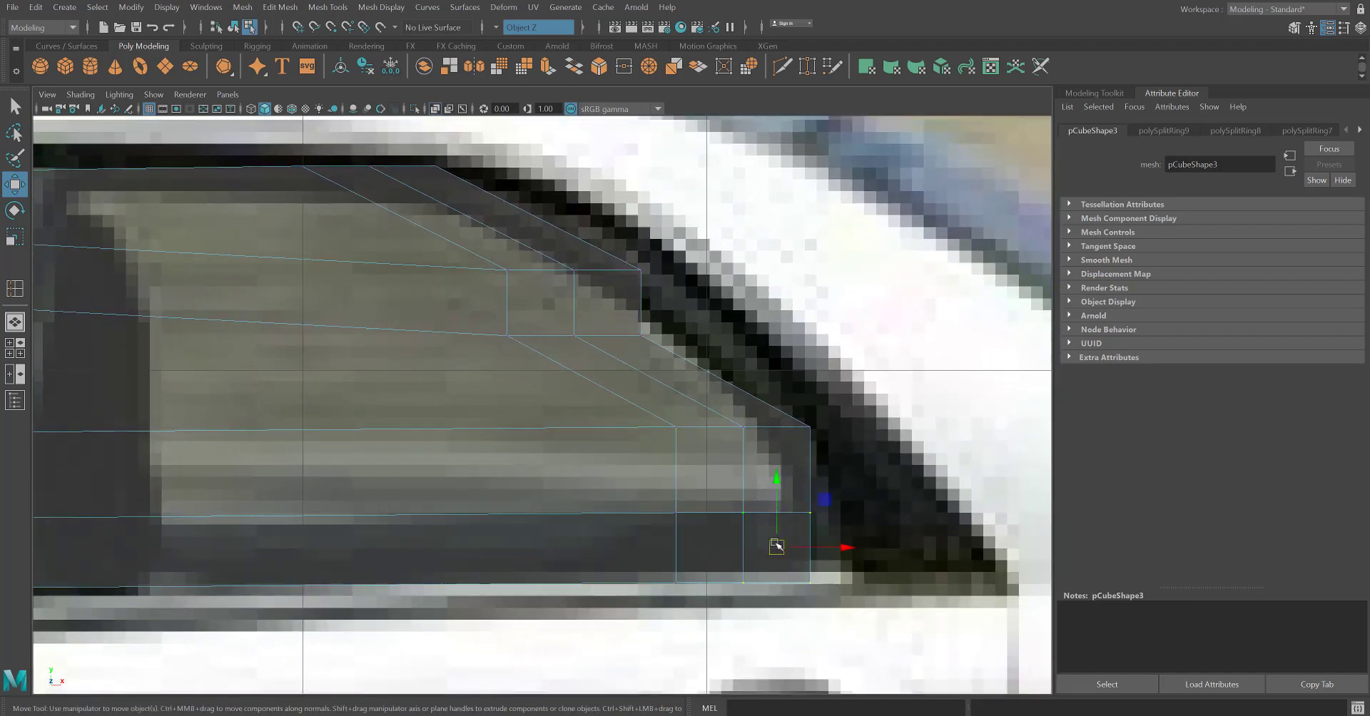
left_click_drag(777, 546, 1016, 585)
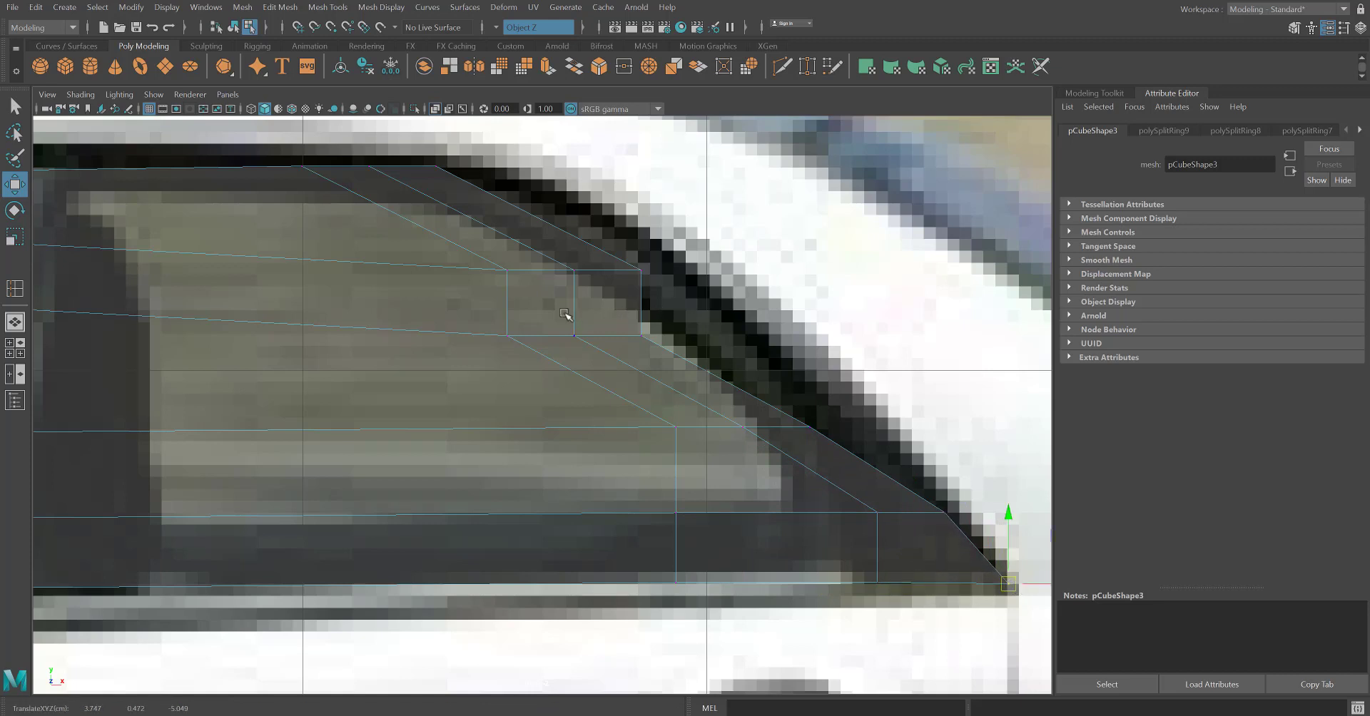
Move the two middle rows of rear vertices outward onto the sloping rear edge of the side window frame.
left_click_drag(471, 312, 713, 370)
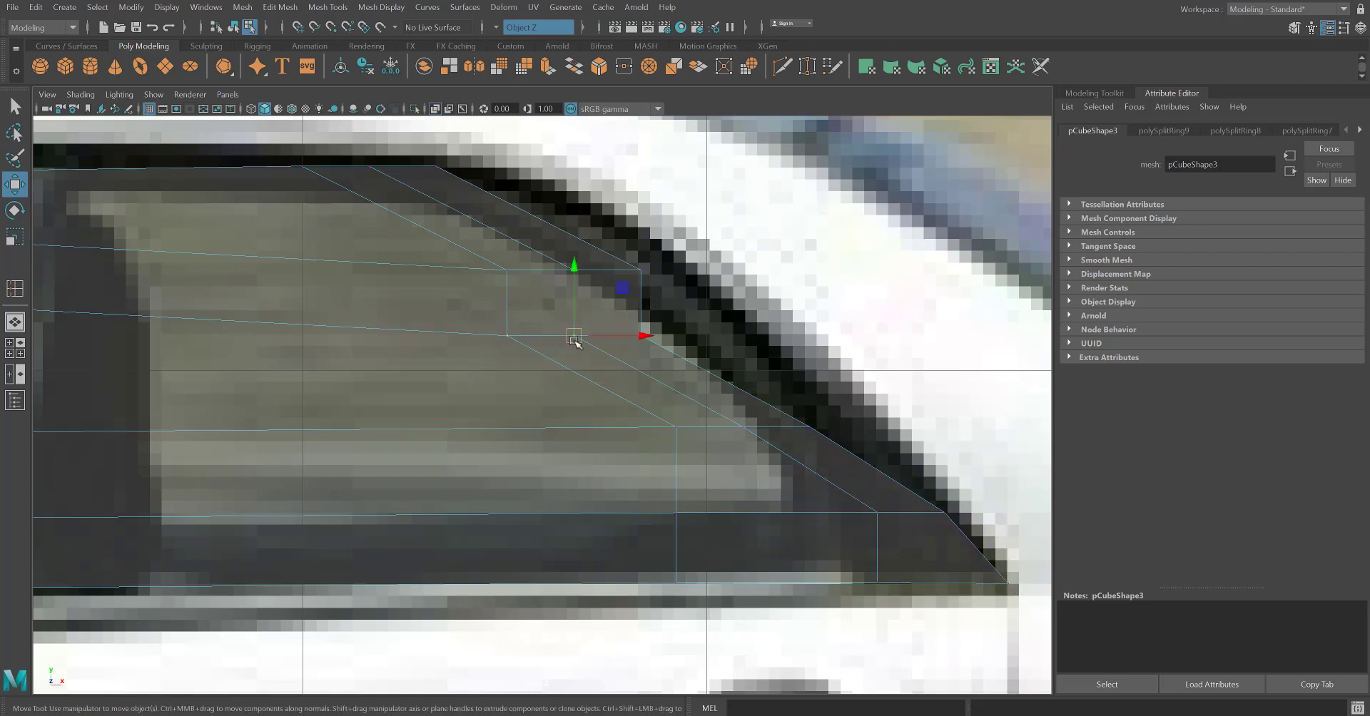
left_click_drag(575, 339, 646, 327)
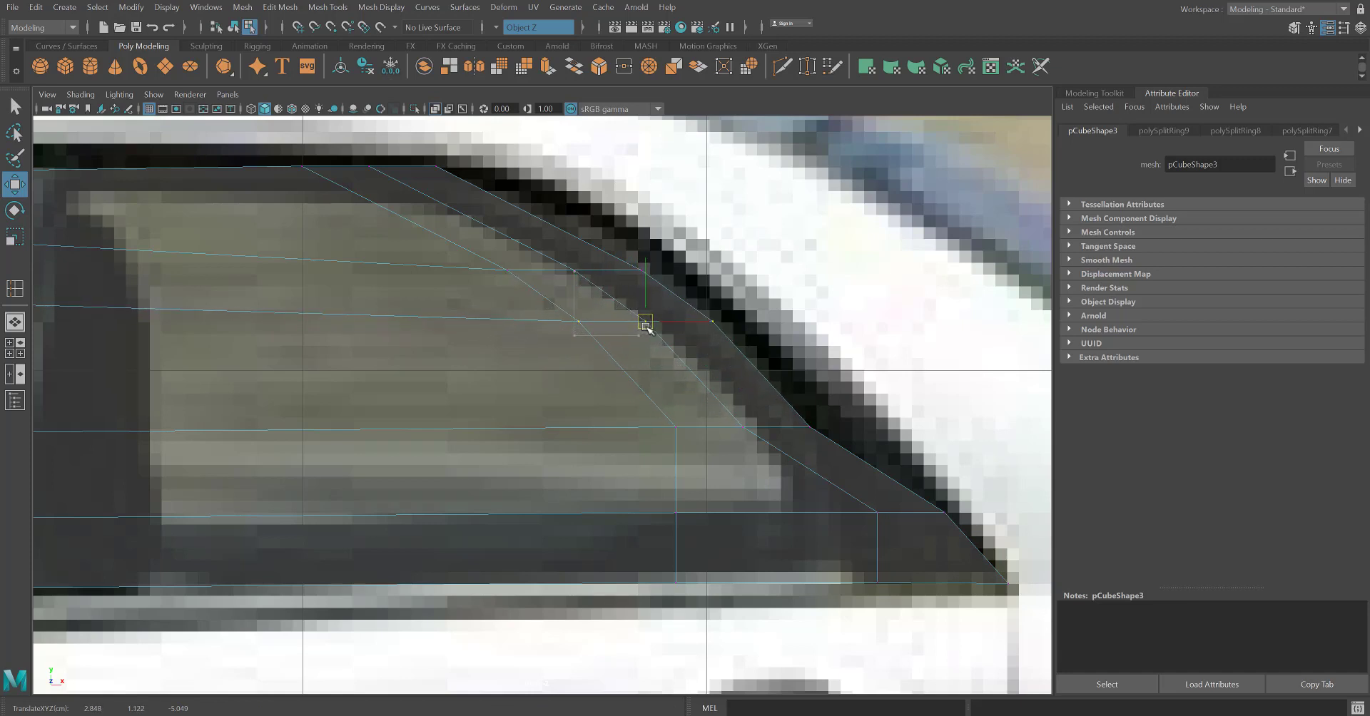
left_click_drag(838, 387, 714, 460)
left_click_drag(780, 423, 801, 407)
scroll(557, 455, "down", 5)
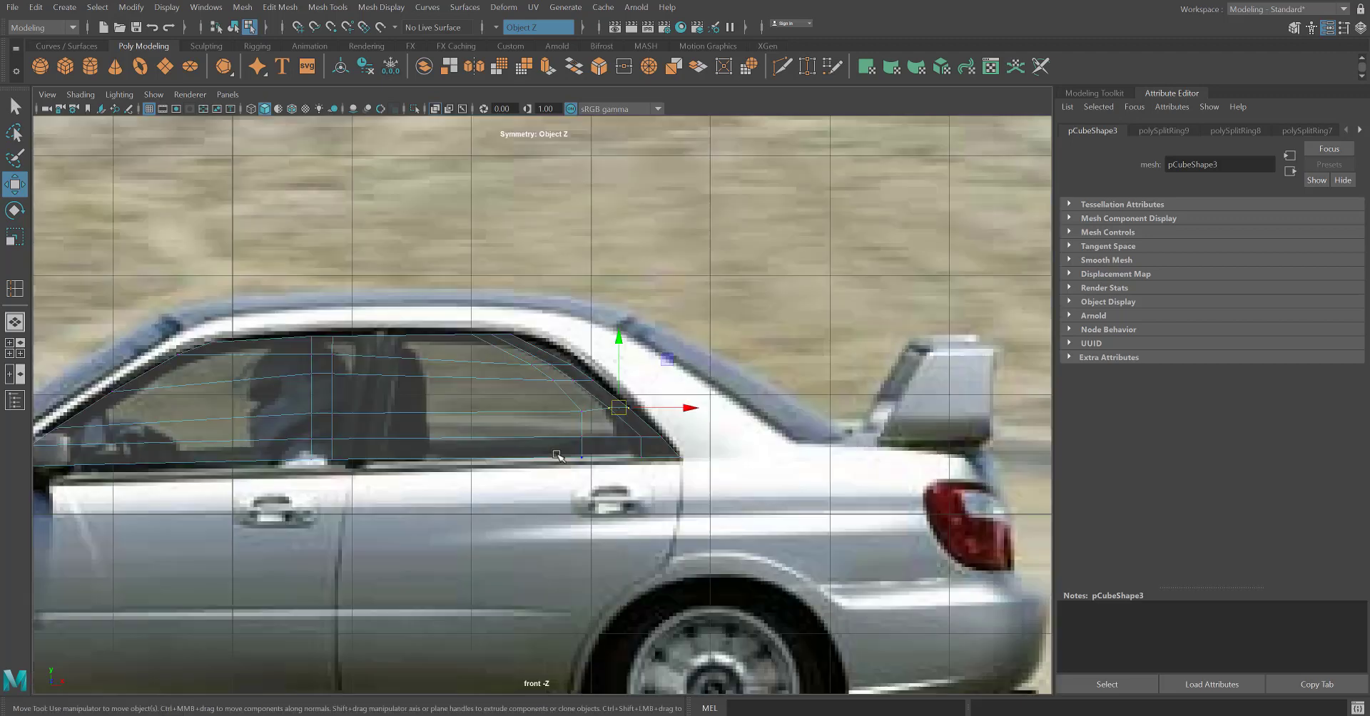
scroll(430, 452, "up", 2)
middle_click_drag(340, 422, 422, 409)
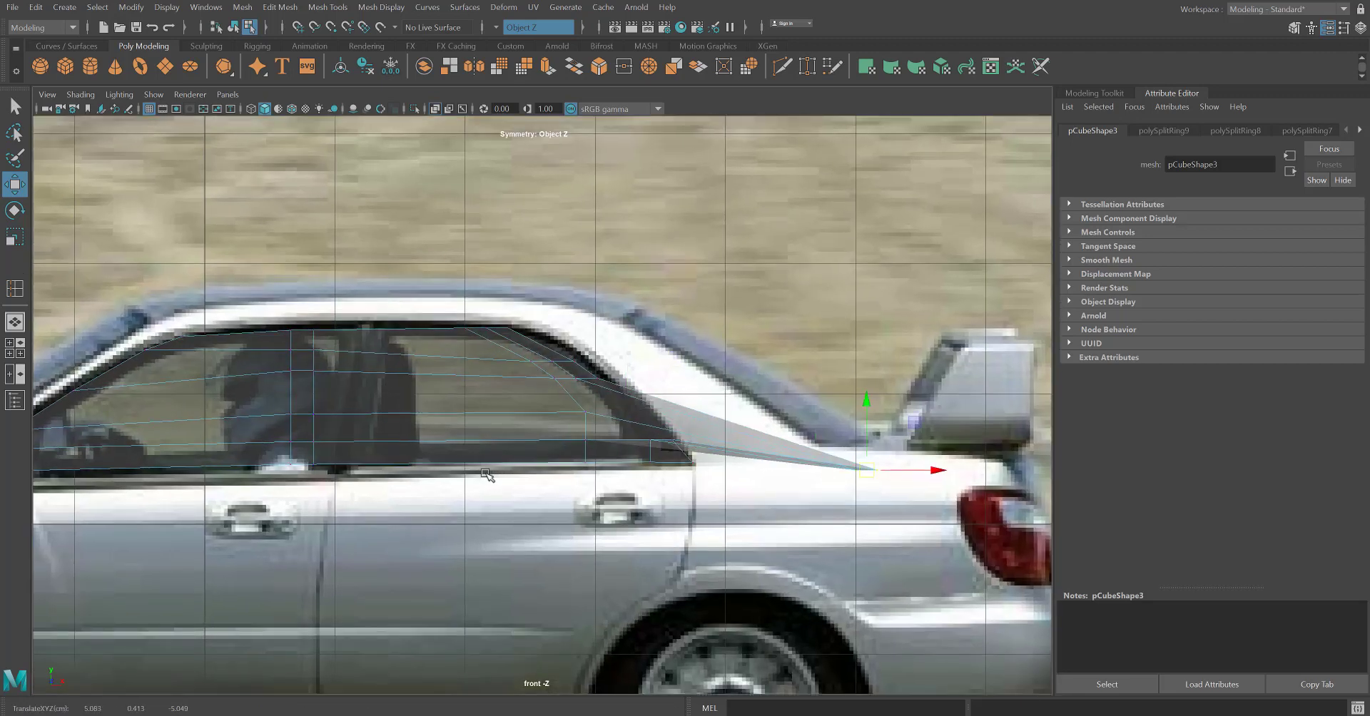
key("ctrl+z")
Fit the top-edge vertices to the roof trim and shift the inner rear one forward to the pillar between the doors.
scroll(553, 431, "up", 5)
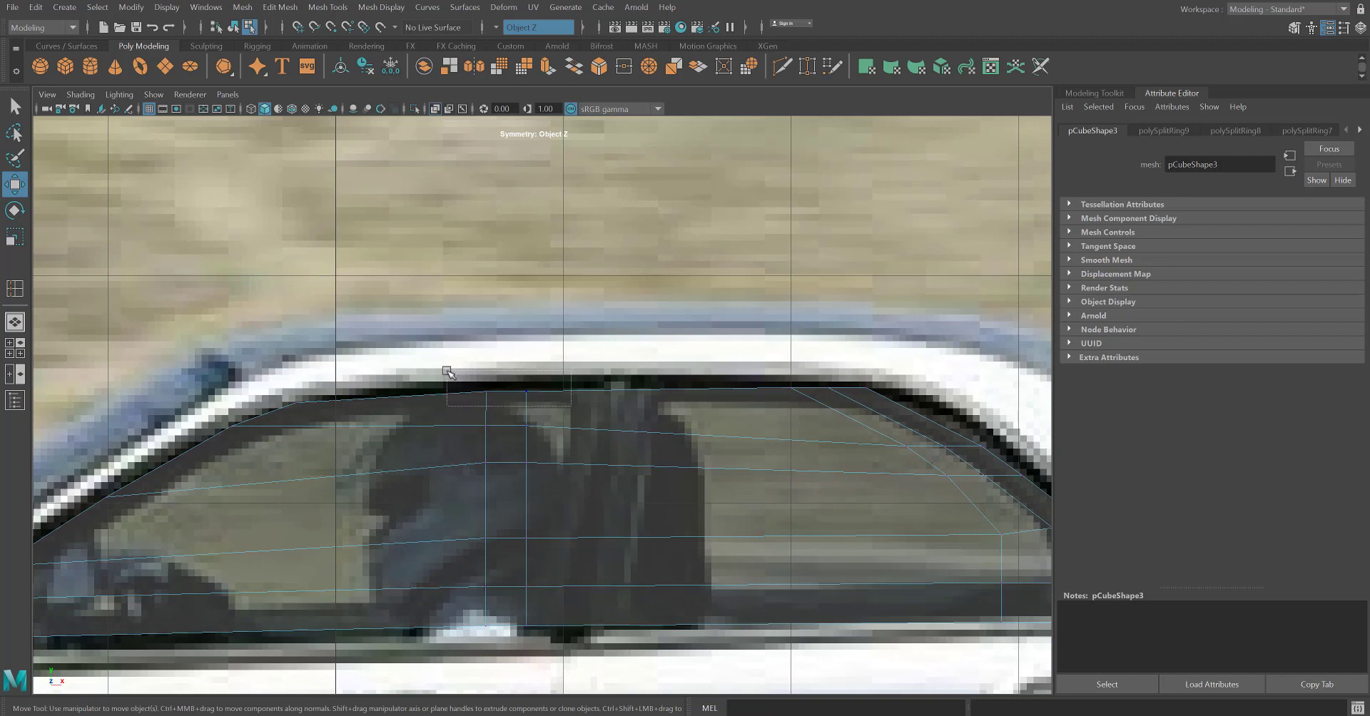
left_click_drag(447, 372, 509, 384)
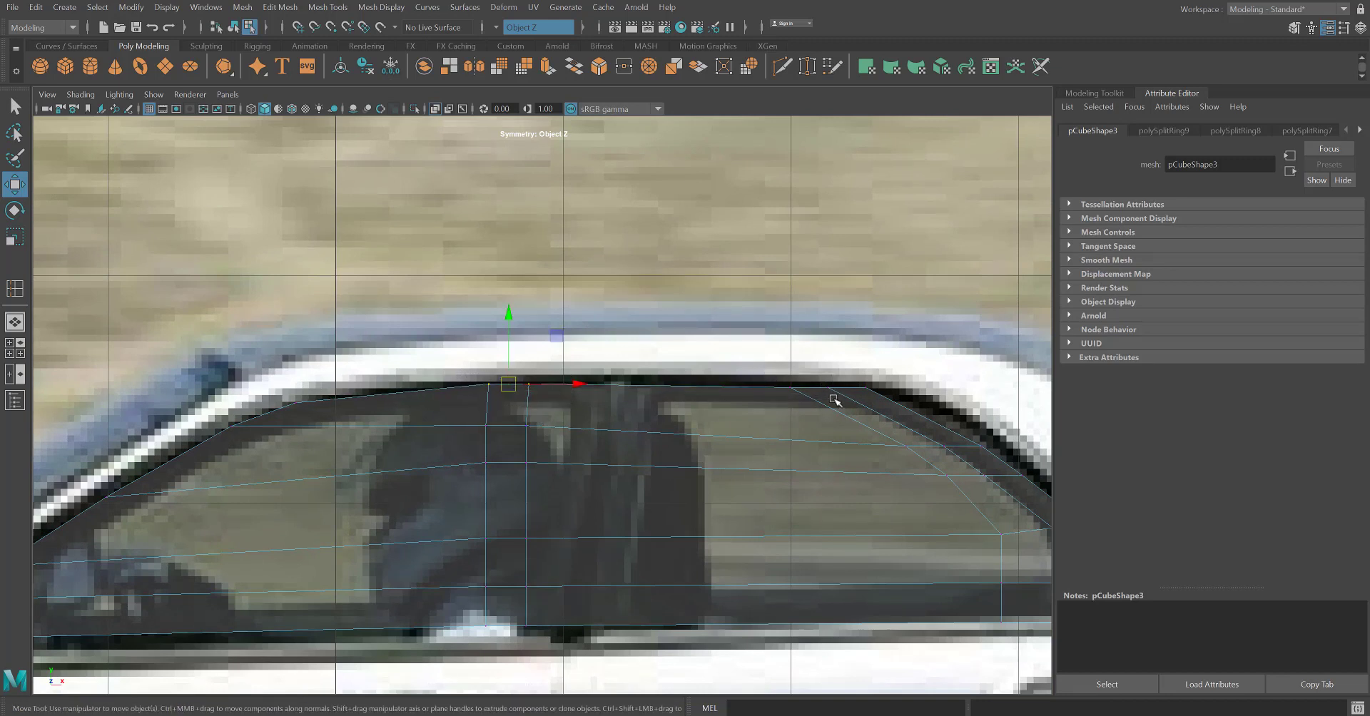
left_click(805, 385)
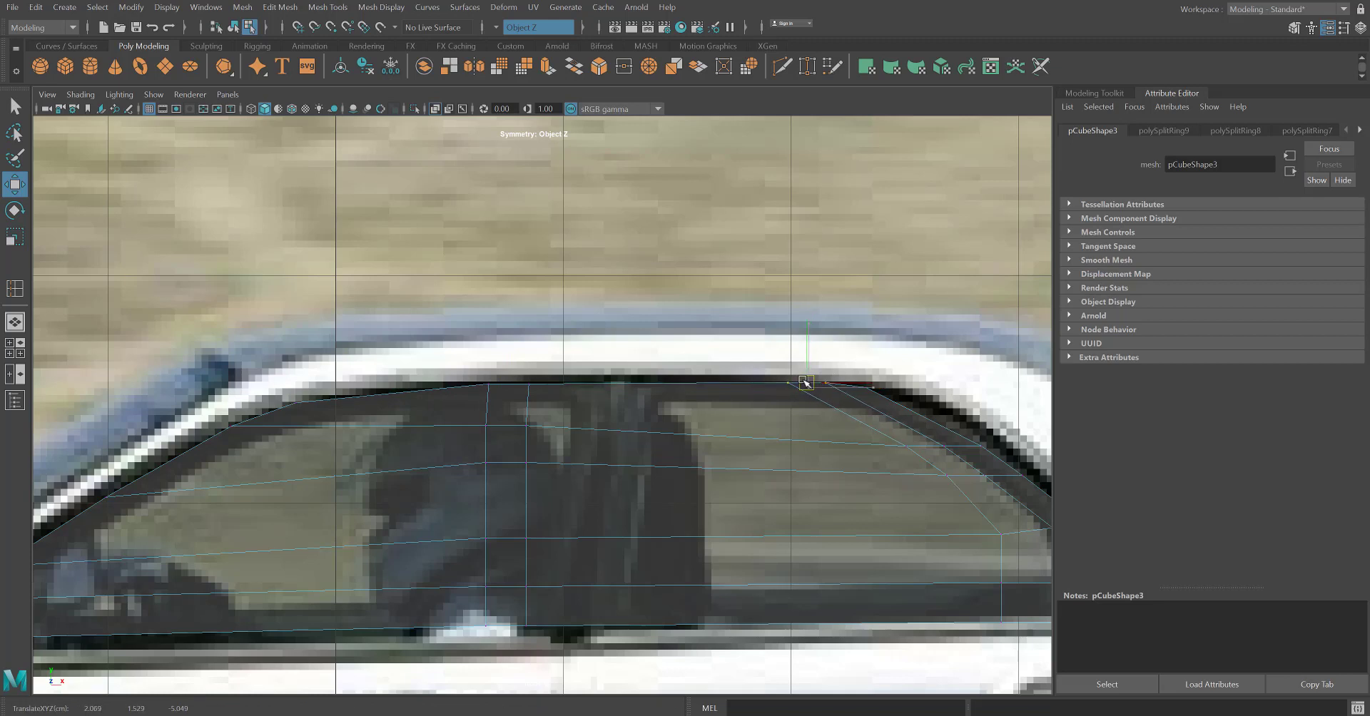
left_click_drag(804, 384, 633, 384)
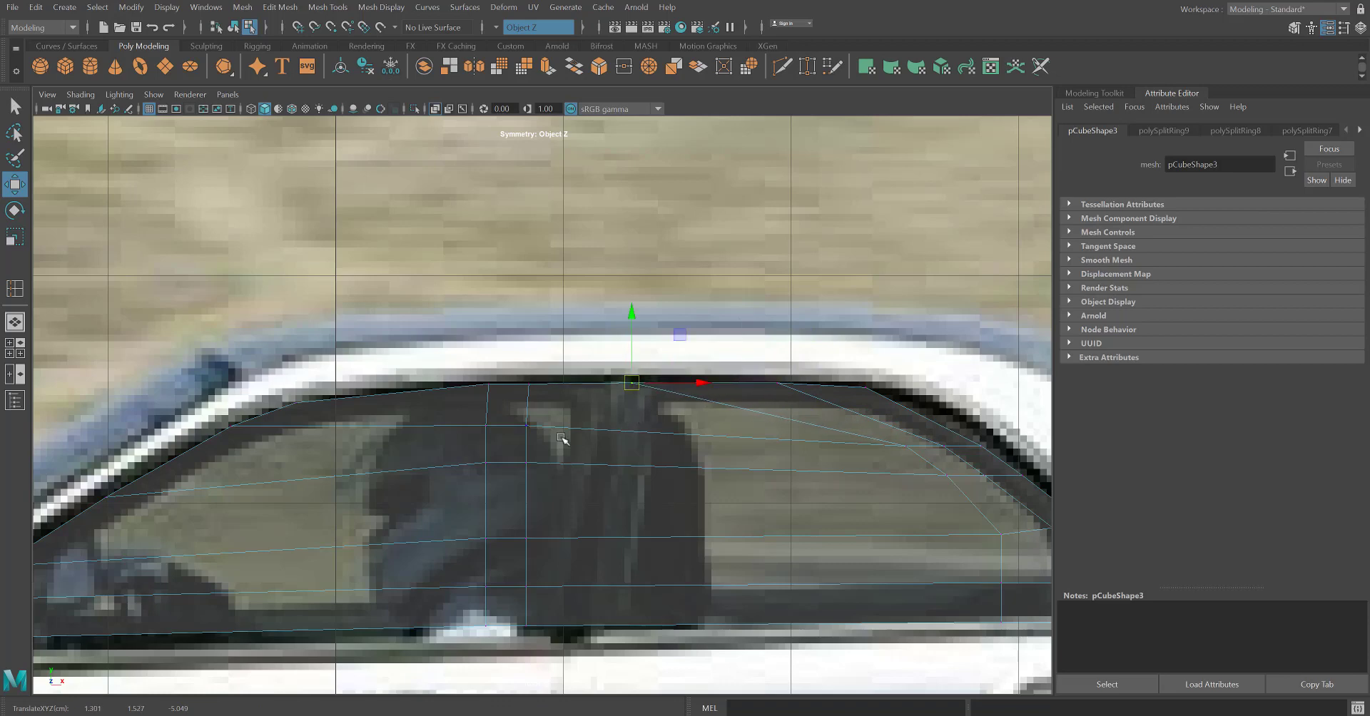
Lower the bottom row of window mesh vertices onto the trim line along the base of the side windows.
scroll(488, 532, "down", 6)
middle_click_drag(500, 561, 561, 533, "alt")
scroll(567, 535, "up", 3)
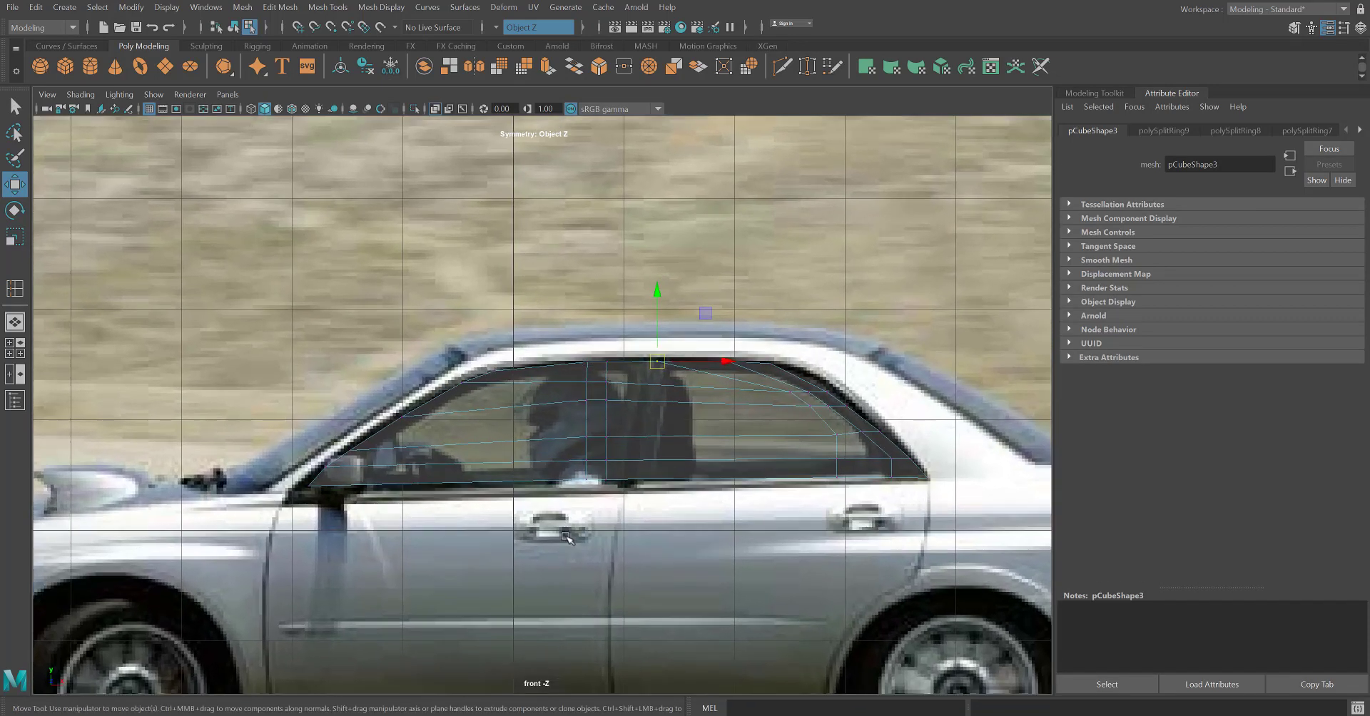
left_click_drag(282, 488, 256, 481)
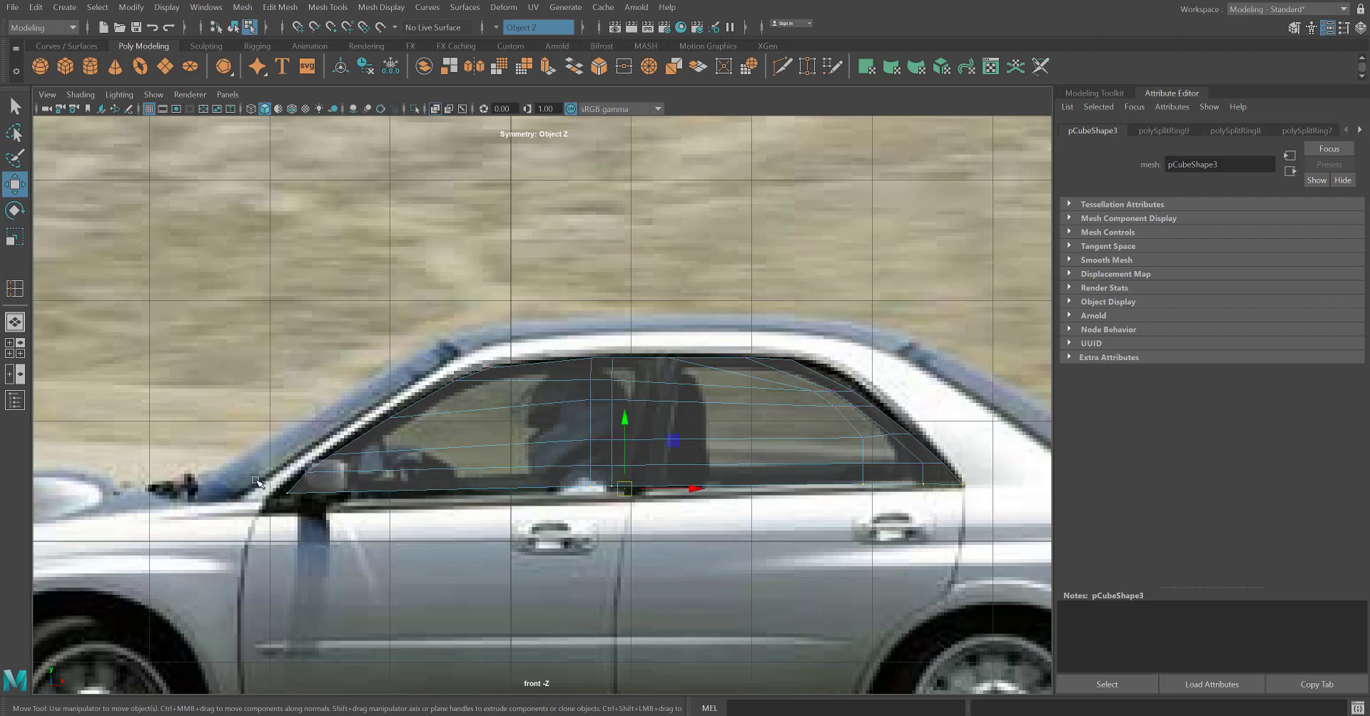
left_click_drag(625, 493, 623, 501)
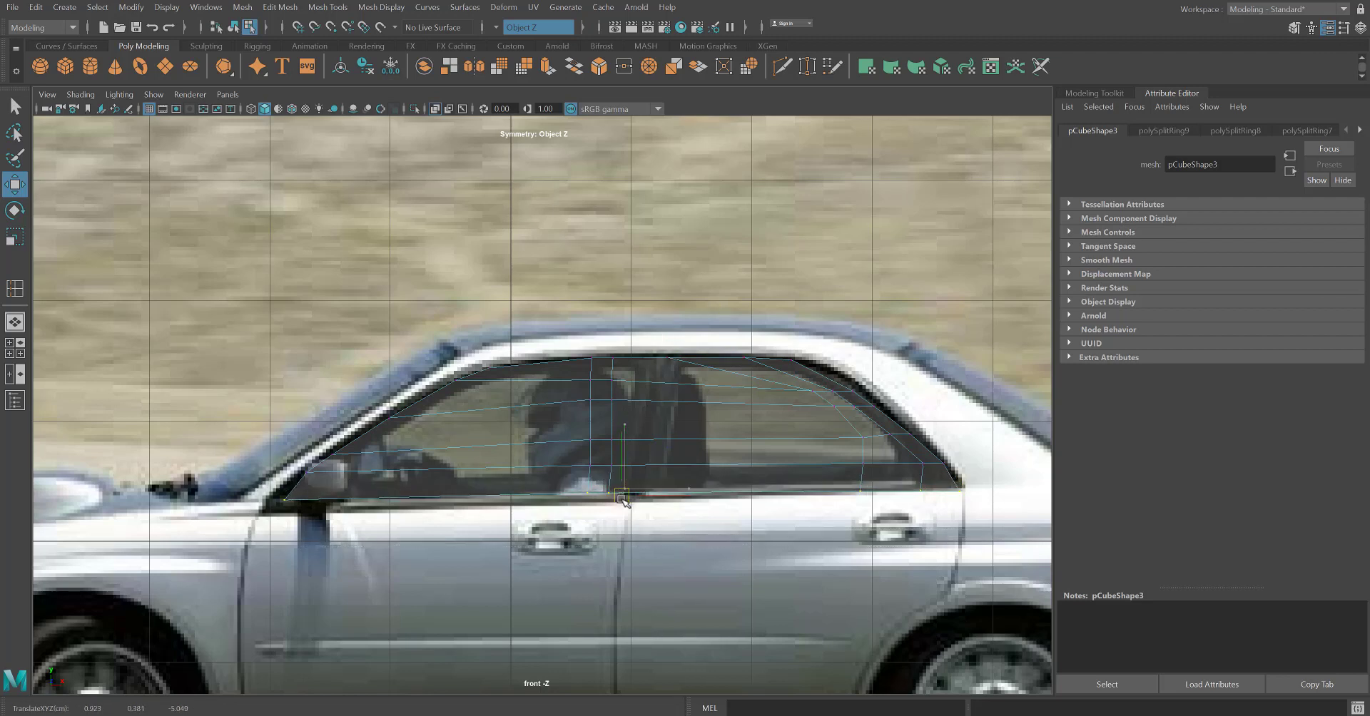
Pull the upper rear outline vertices out onto the dark curved edge of the rear window frame.
scroll(760, 438, "up", 10)
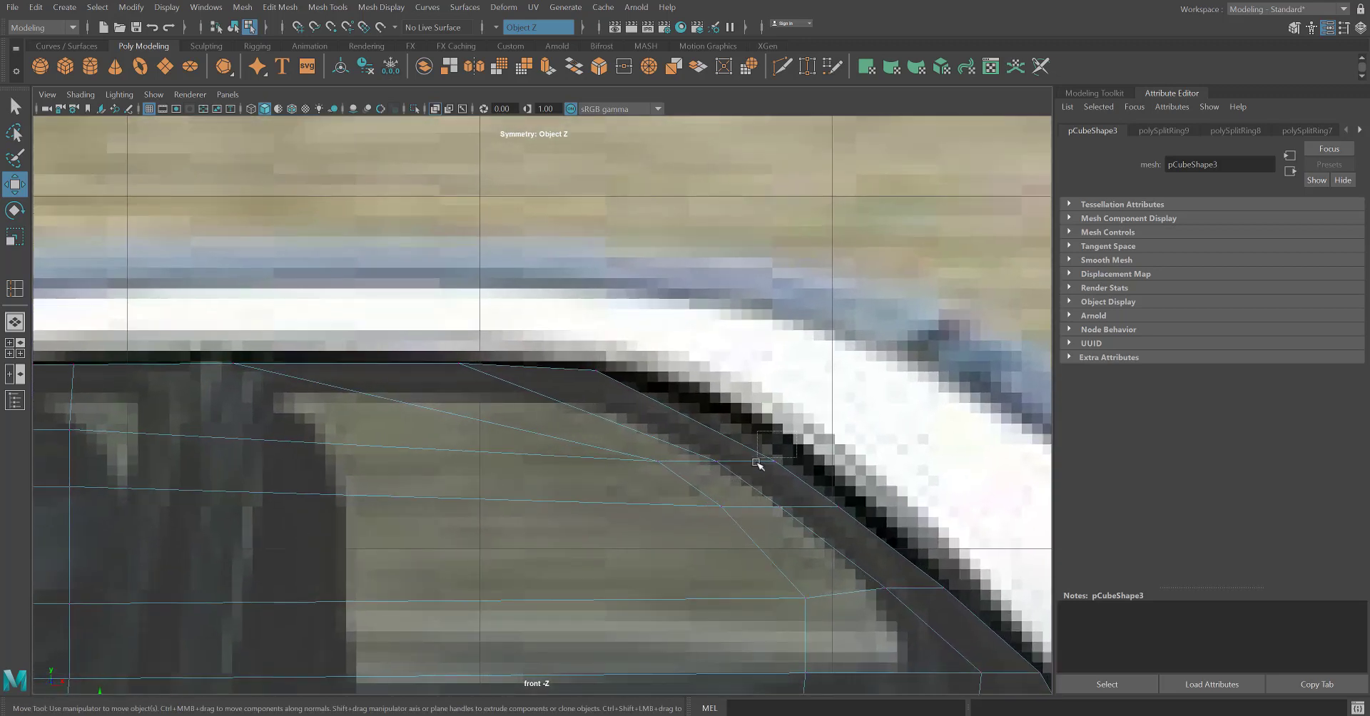
left_click_drag(756, 463, 757, 463)
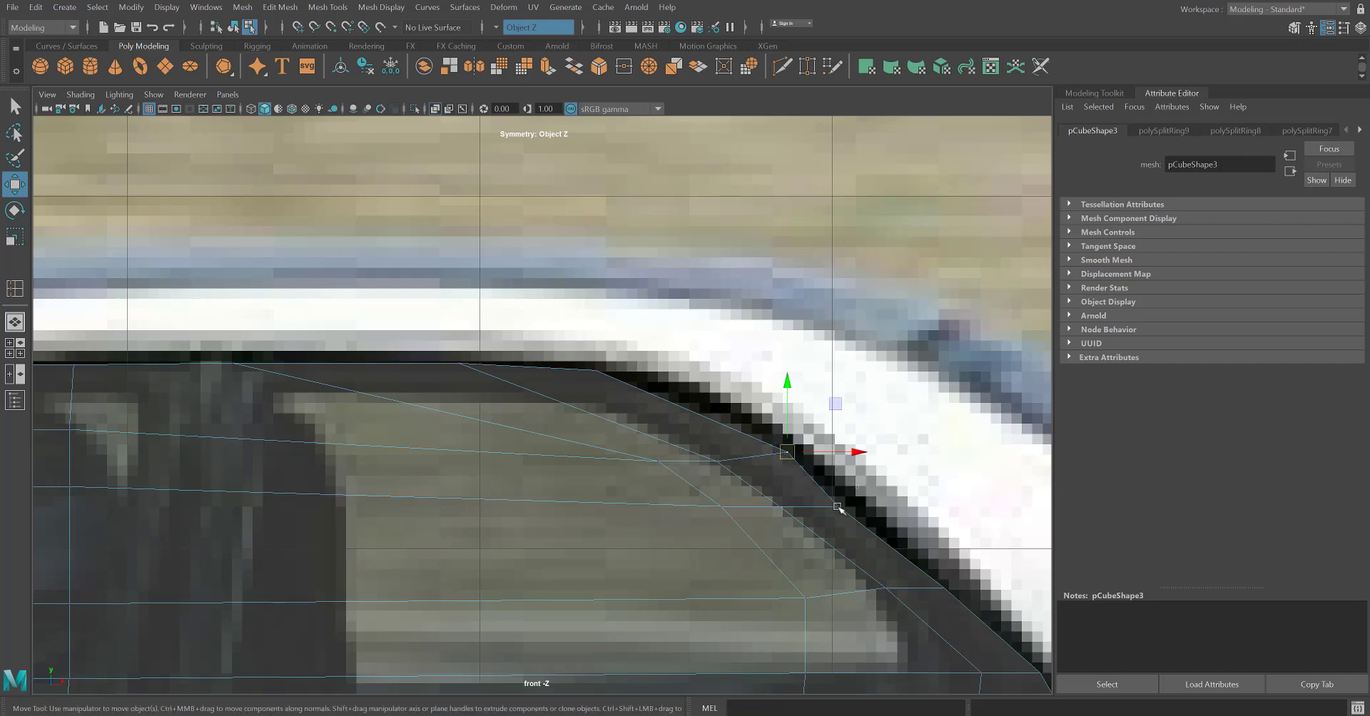
mouse_move(838, 508)
left_mouse_down()
mouse_move(826, 519)
mouse_move(848, 503)
left_mouse_up()
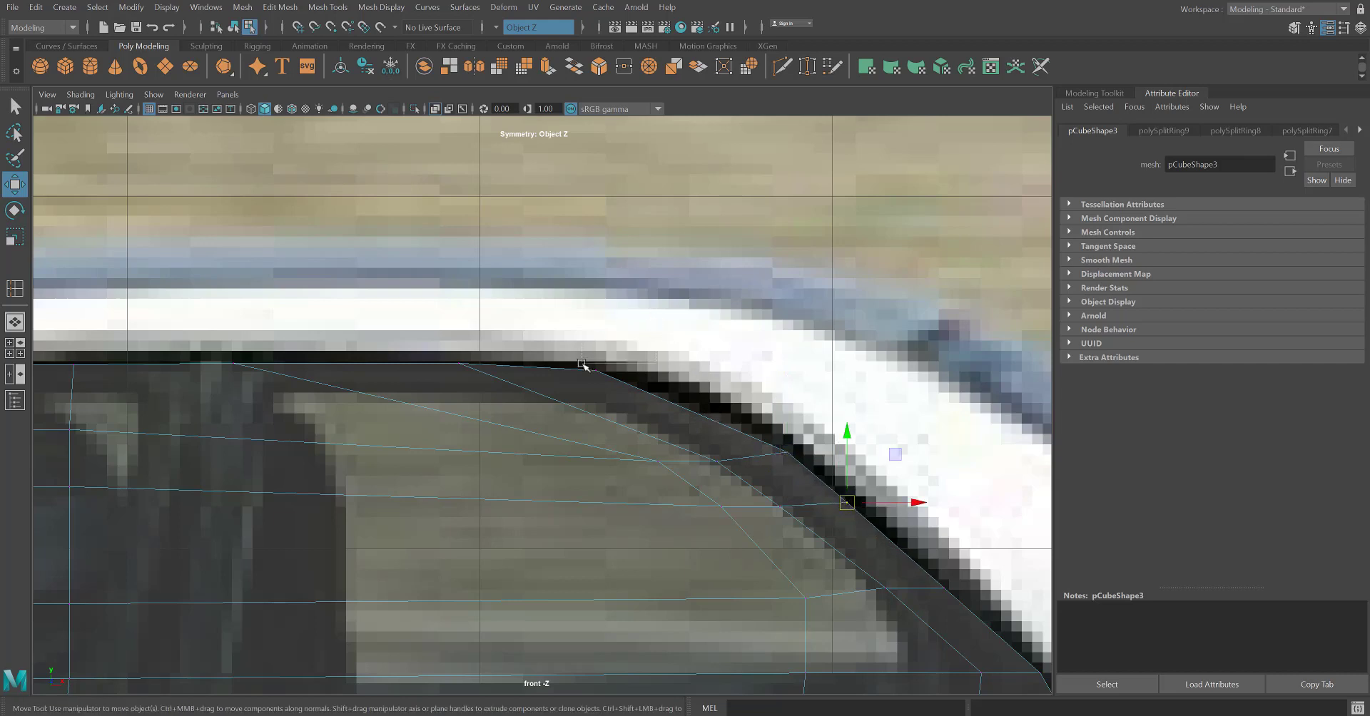
left_click_drag(584, 364, 638, 378)
scroll(611, 460, "down", 10)
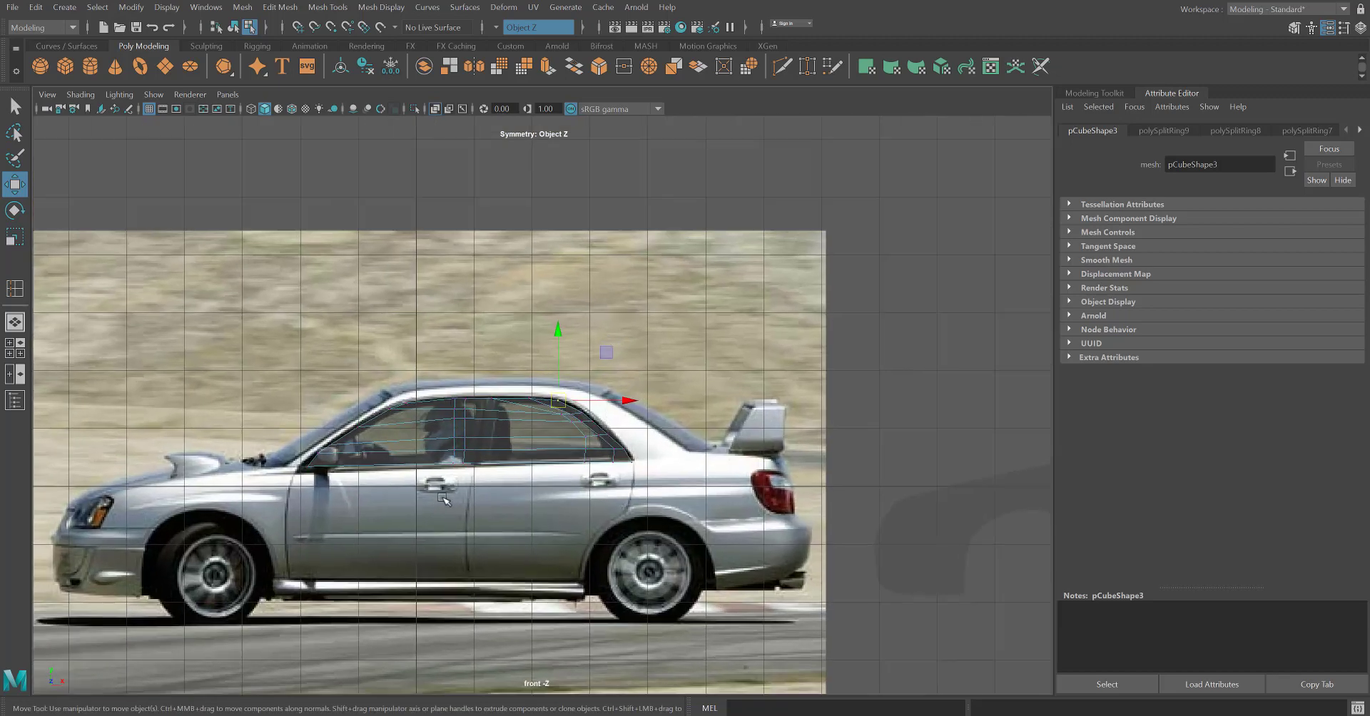
scroll(526, 445, "up", 4)
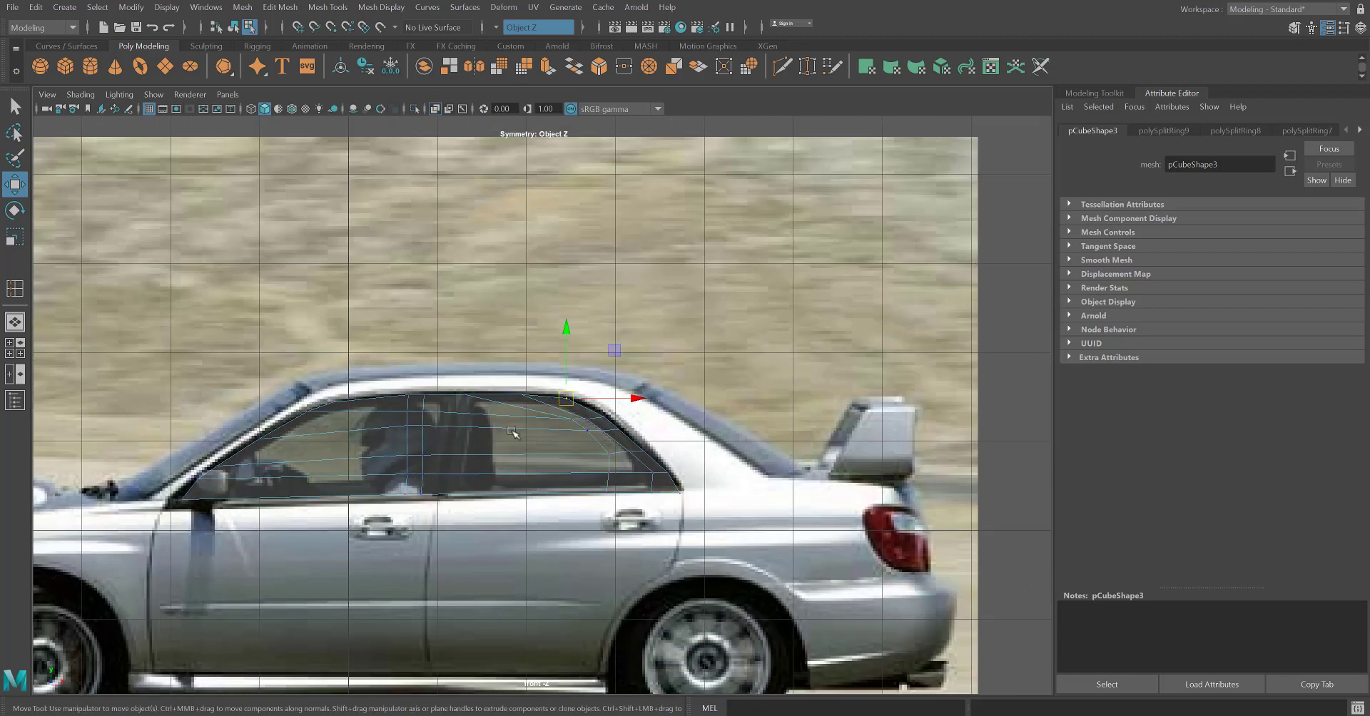
Switch the window mesh to object mode and scale it along Z into a long block wider than the car.
key("space")
middle_click_drag(925, 297, 748, 314, "alt")
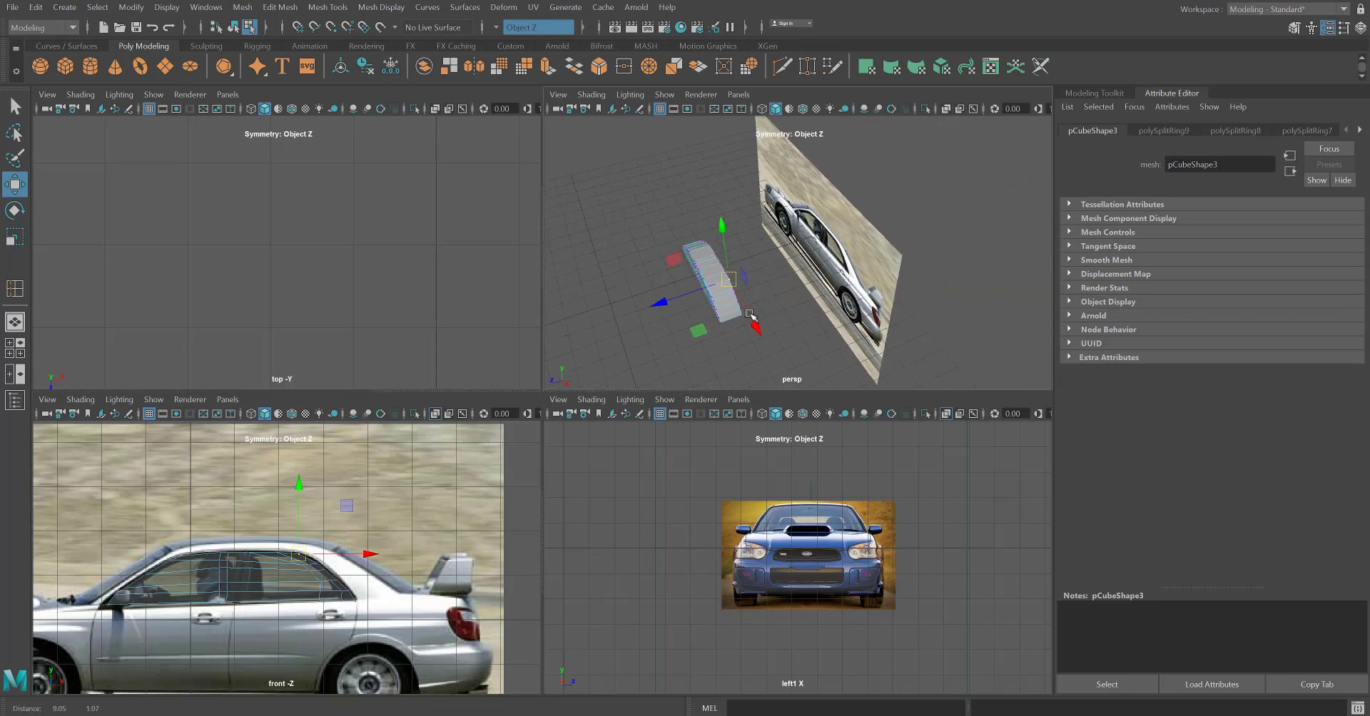
left_click_drag(718, 279, 757, 323, "alt")
key("r")
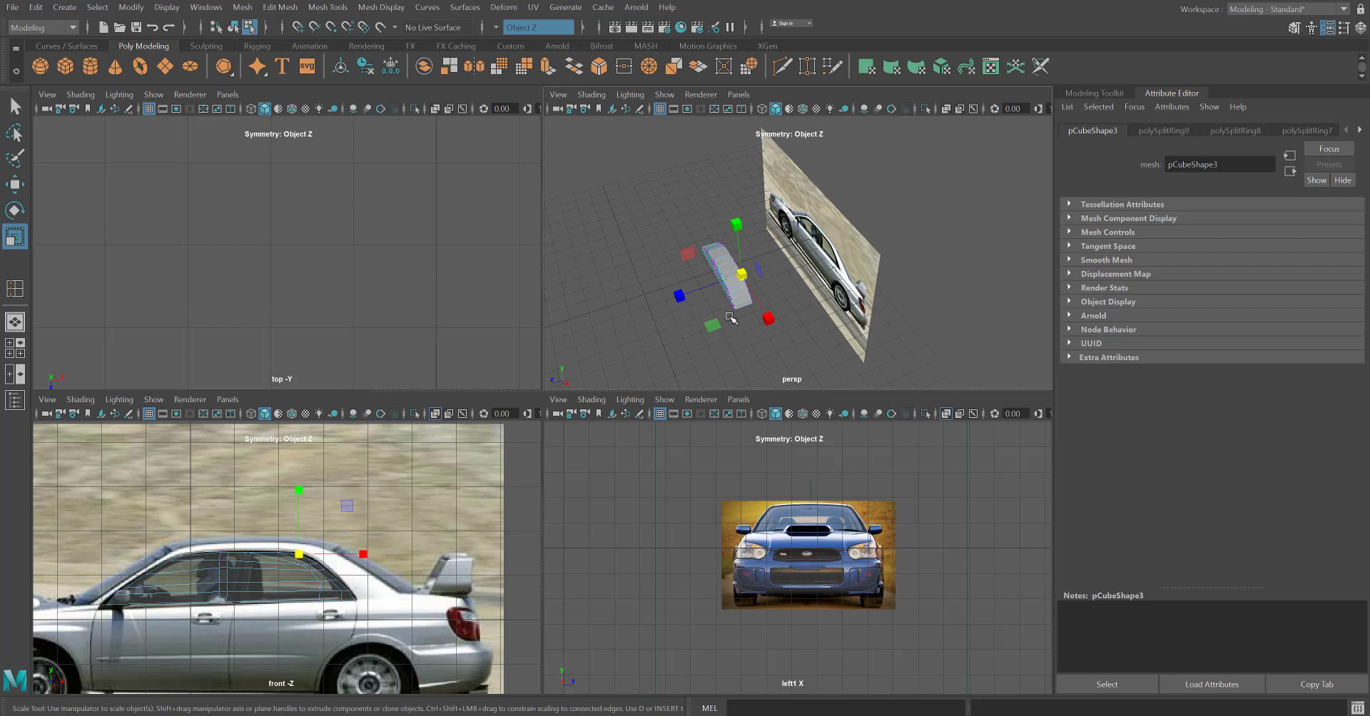
left_click(673, 286)
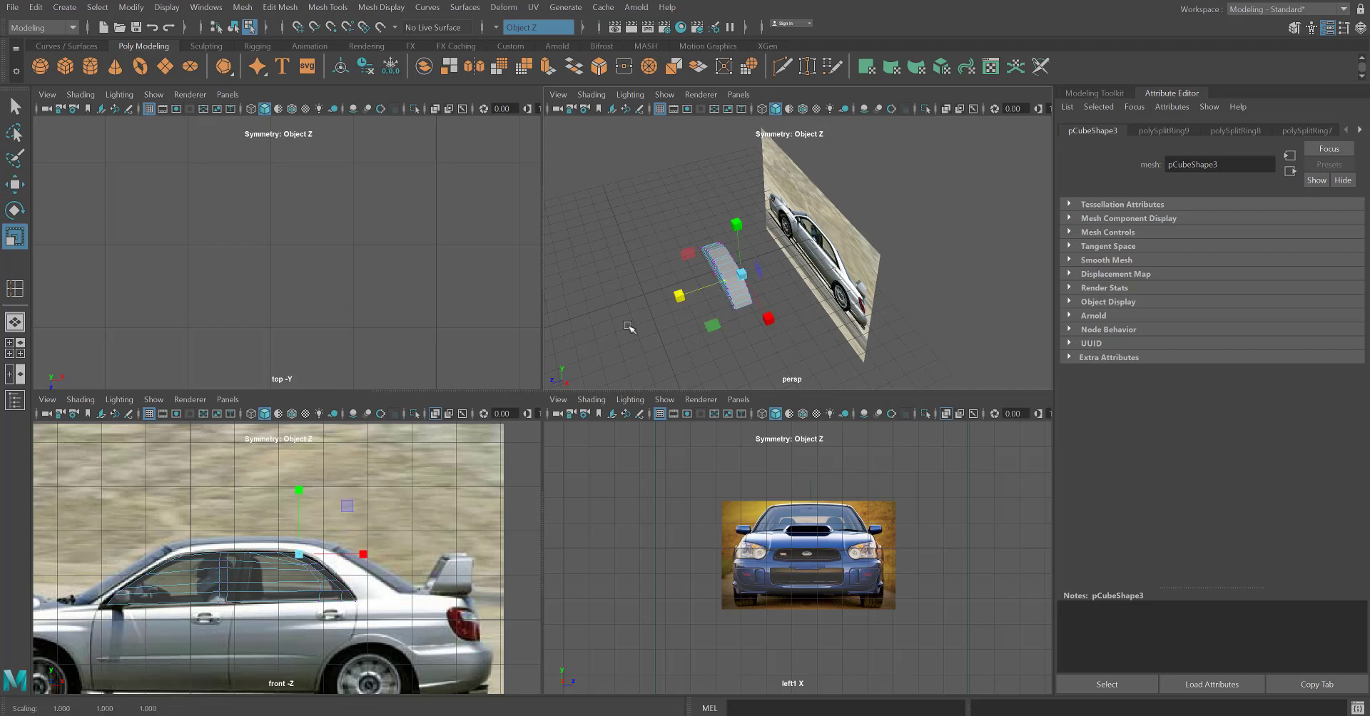
left_click(691, 316)
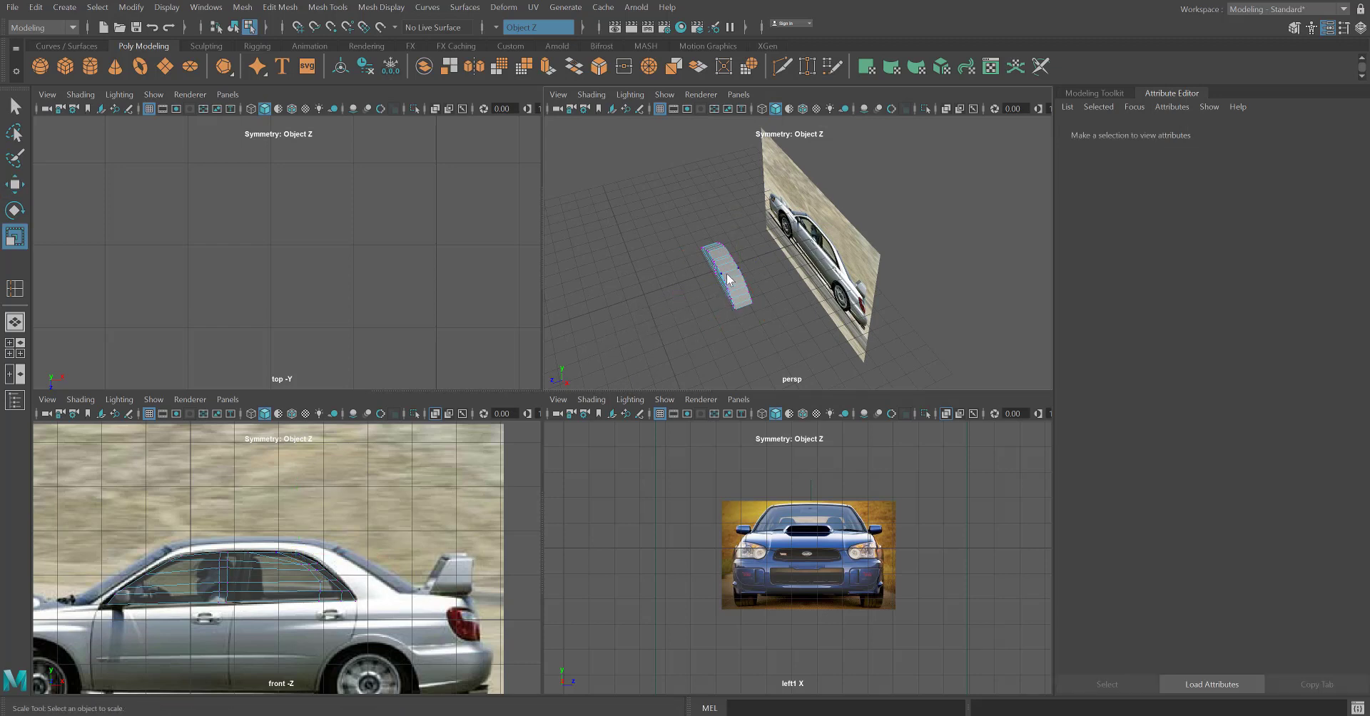
right_click_drag(727, 274, 750, 257)
left_click(661, 288)
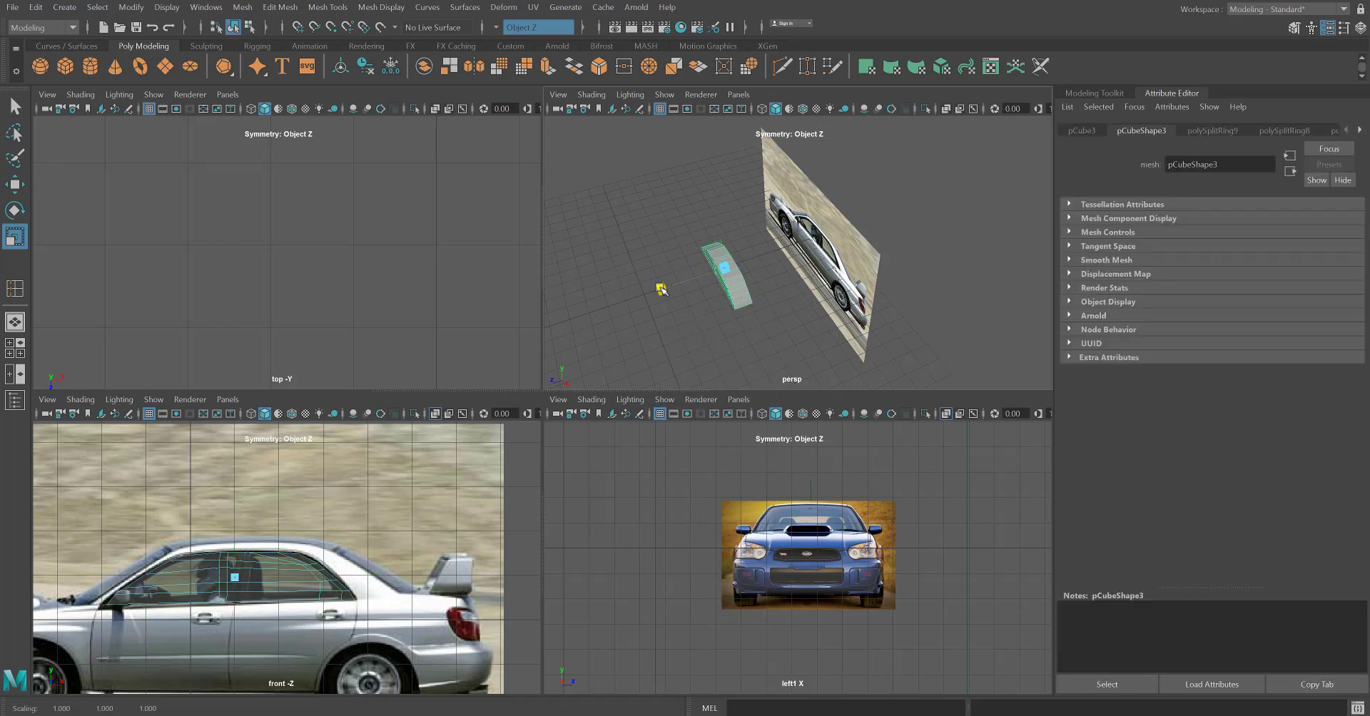
left_click_drag(661, 289, 5, 468)
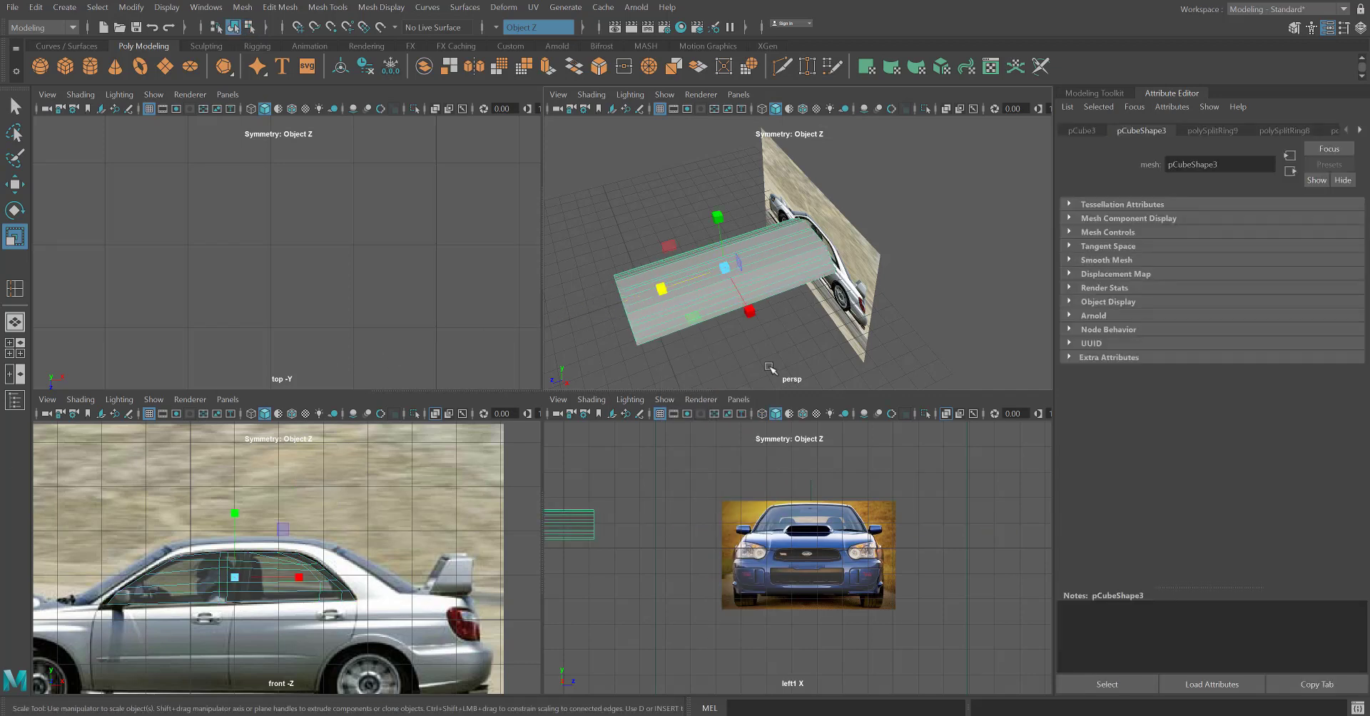
Move the widened window mesh over to the car body along X and Z so it spans the body's width.
middle_click_drag(770, 369, 856, 227, "alt")
scroll(820, 262, "down", 6)
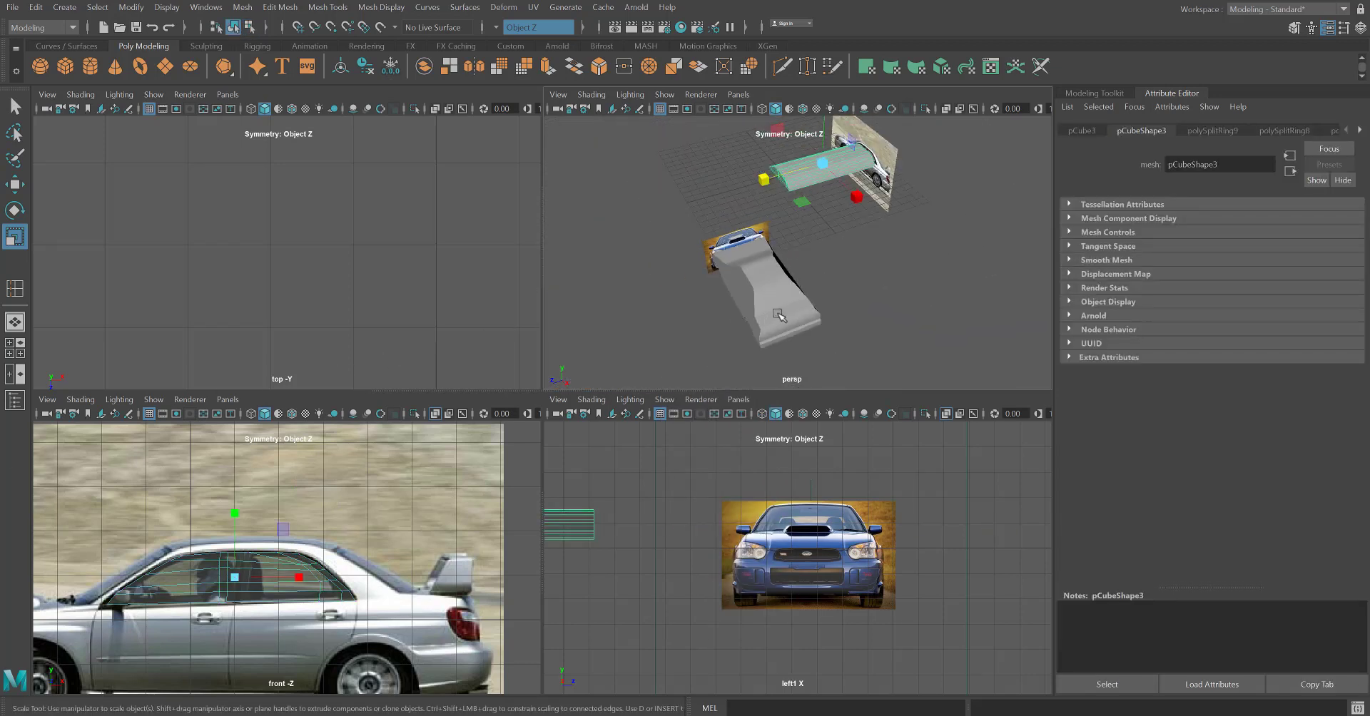
middle_click_drag(777, 316, 744, 326, "alt")
left_click(734, 325)
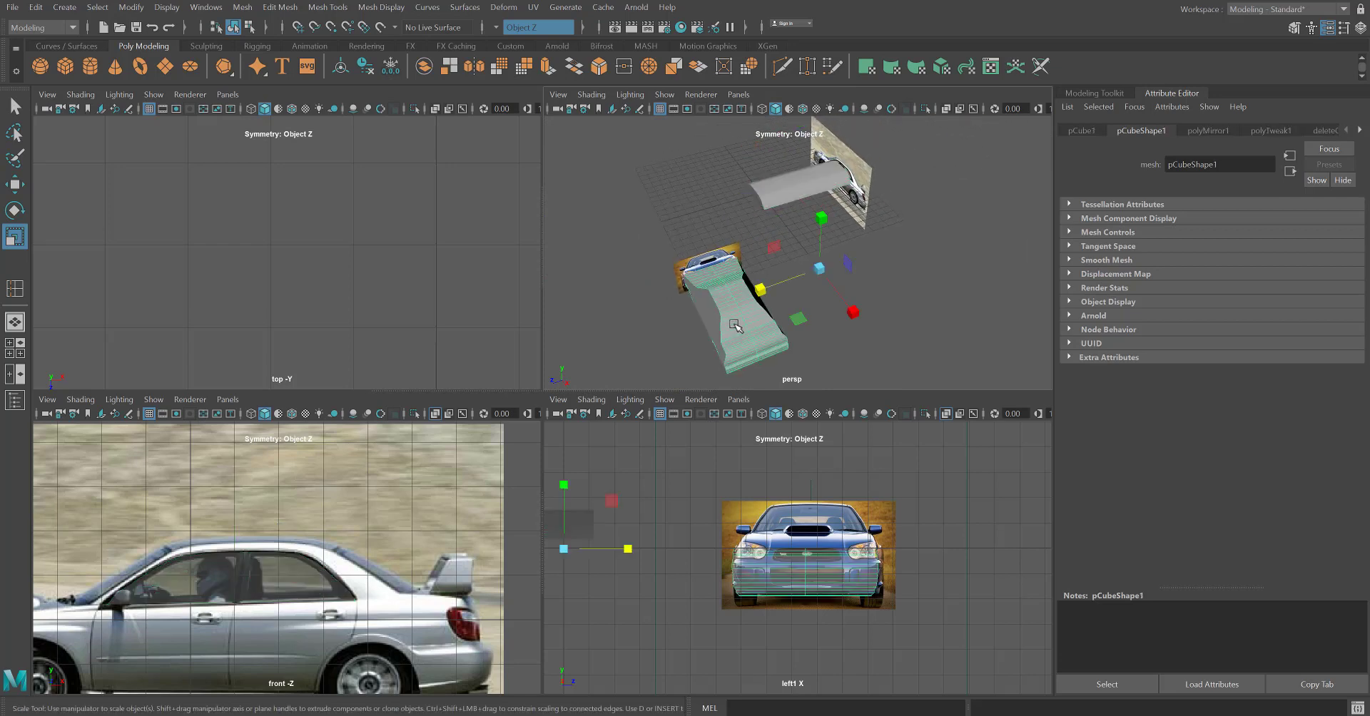
left_click(787, 193)
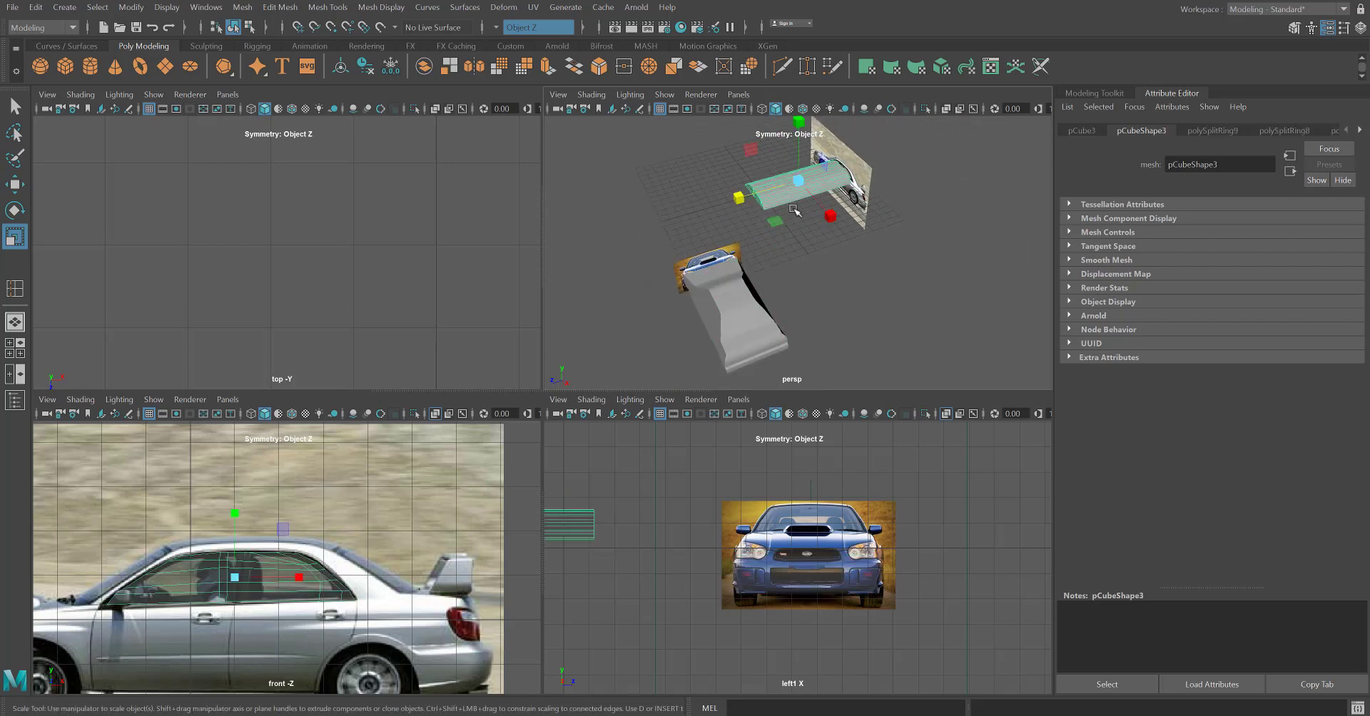
key("w")
left_click_drag(835, 217, 732, 282)
scroll(735, 281, "up", 2)
left_click_drag(813, 222, 574, 342)
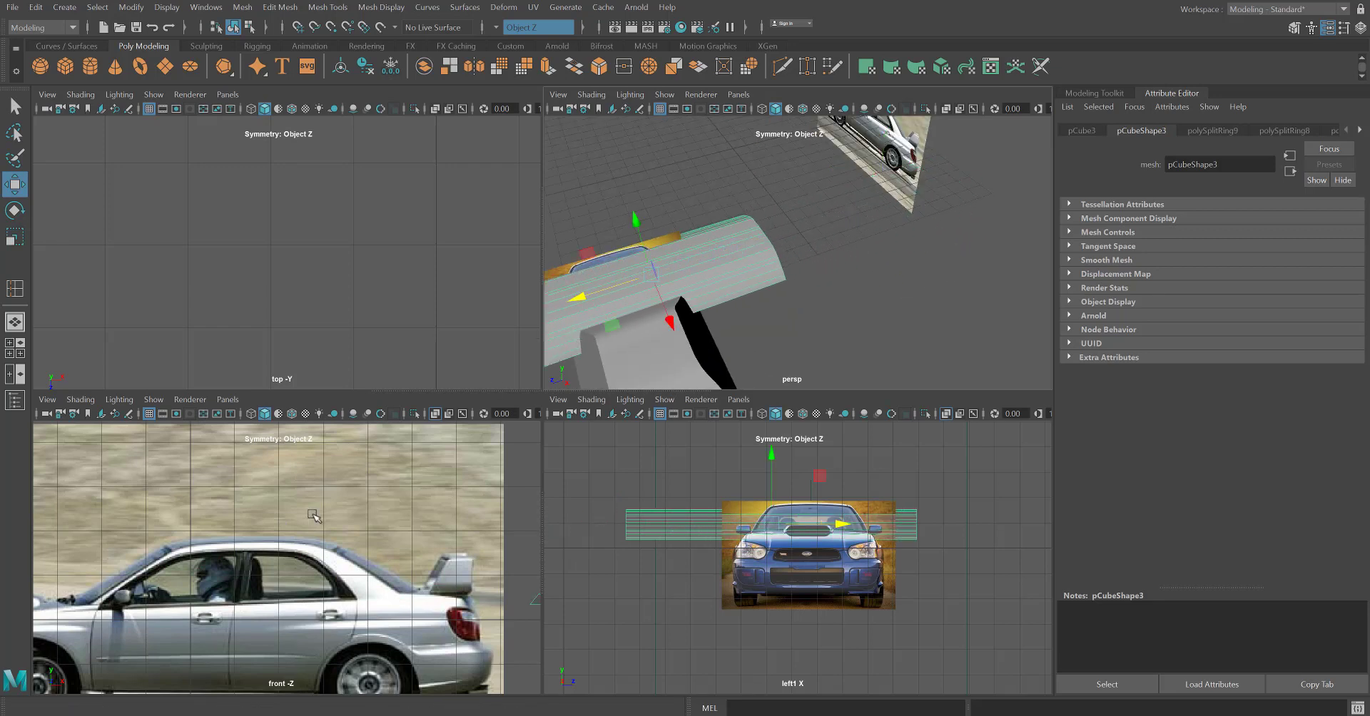
Slide the window mesh along X in the front view until it sits within the cabin area of the car body silhouette.
scroll(311, 516, "down", 3)
middle_click_drag(531, 579, 205, 545, "alt")
key("space")
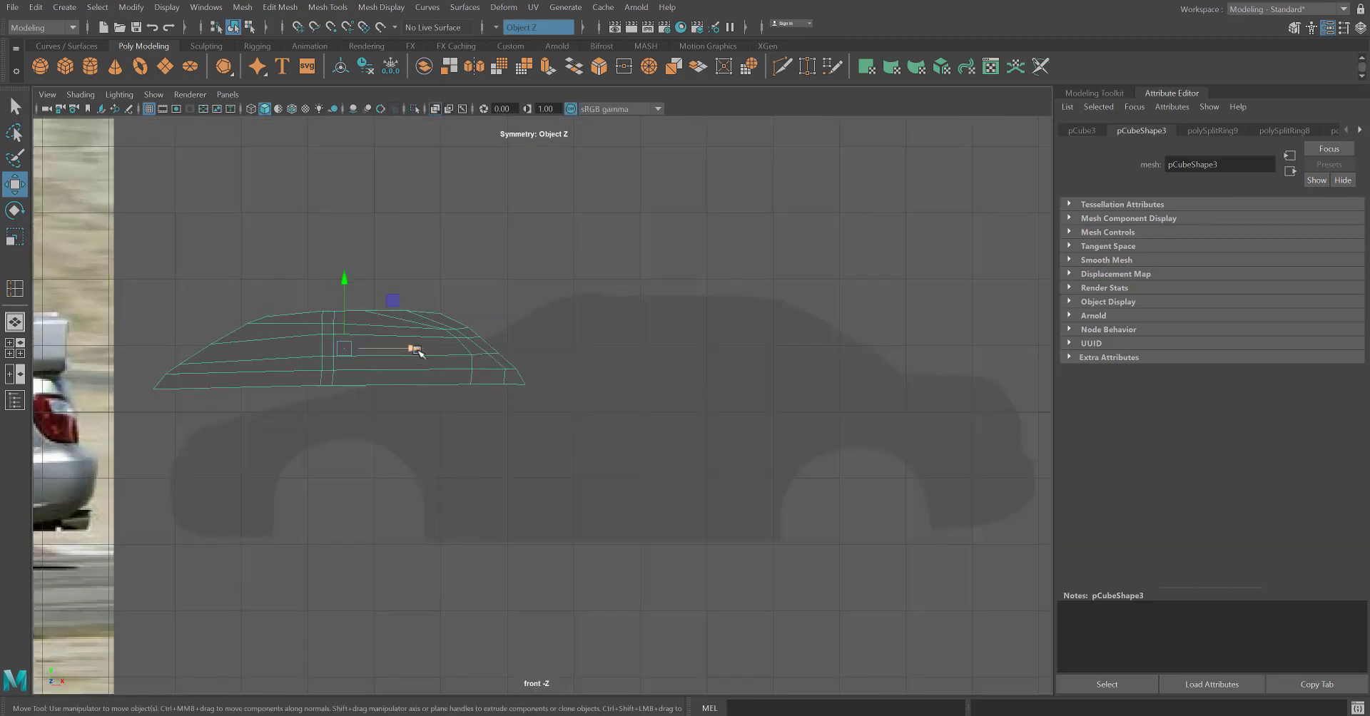
left_click_drag(414, 349, 724, 366)
middle_click_drag(724, 366, 224, 472, "alt")
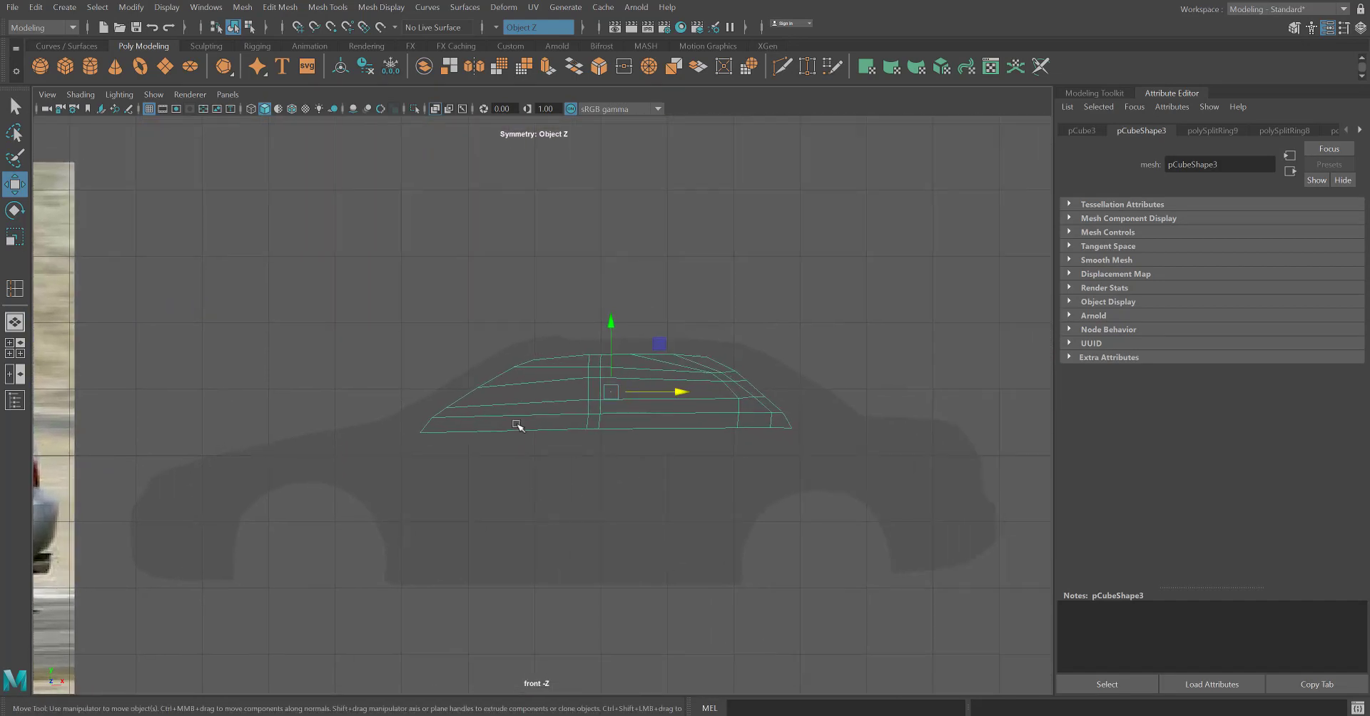
left_click_drag(689, 392, 682, 393)
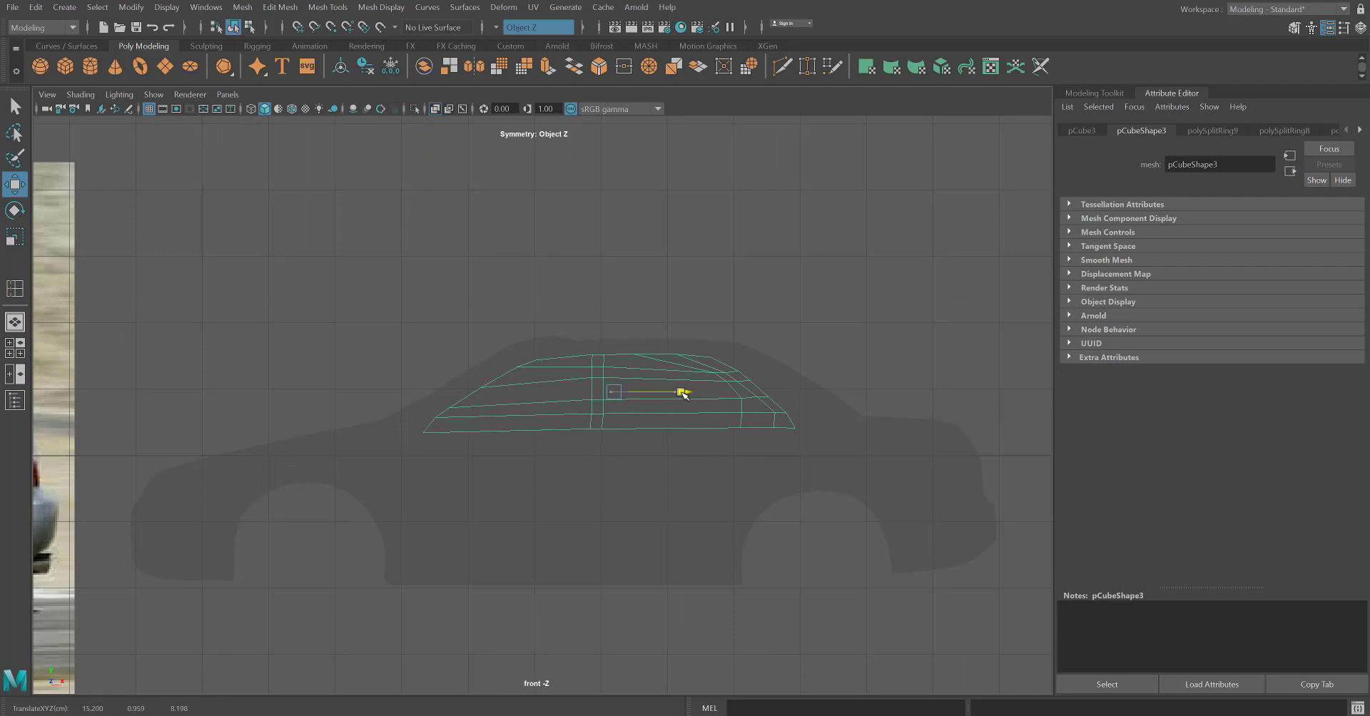
Duplicate the car body together with the window mesh and move the copies away from the originals along X and Z.
key("space")
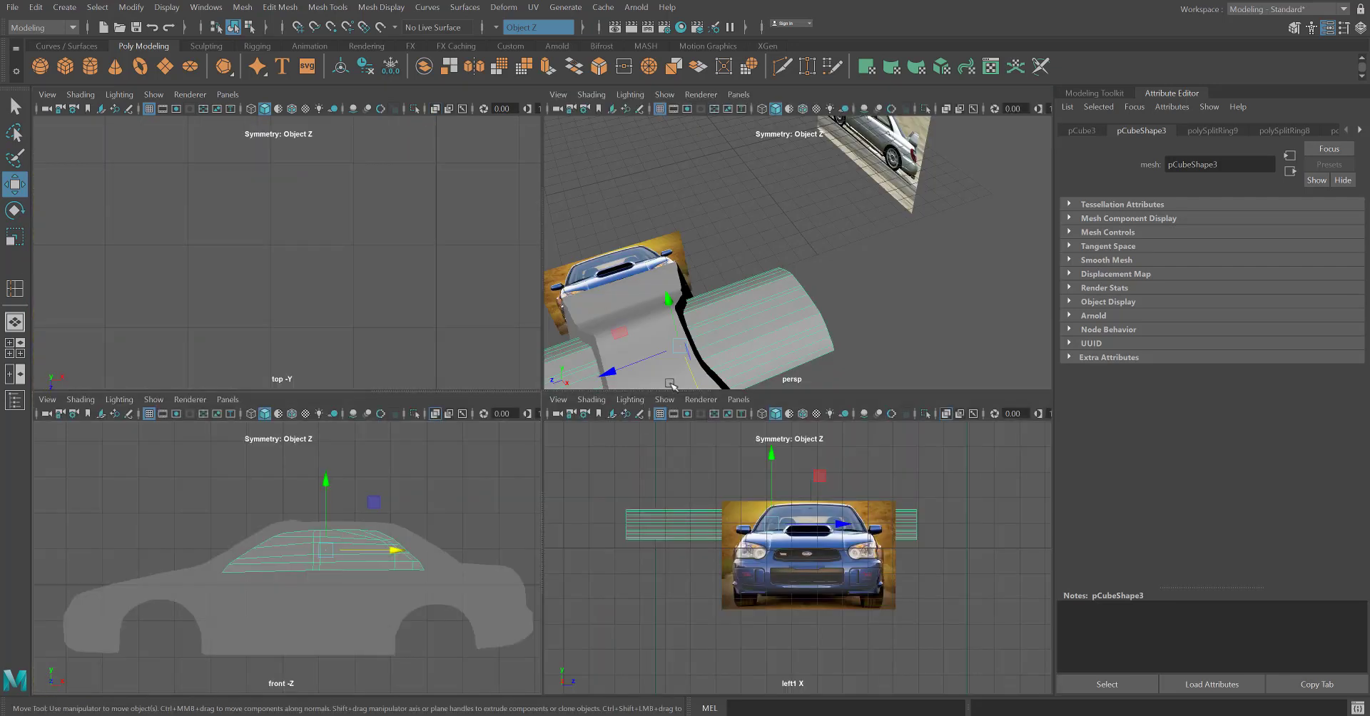
left_click_drag(692, 312, 620, 429, "alt")
key("space")
middle_click_drag(725, 370, 433, 399, "alt")
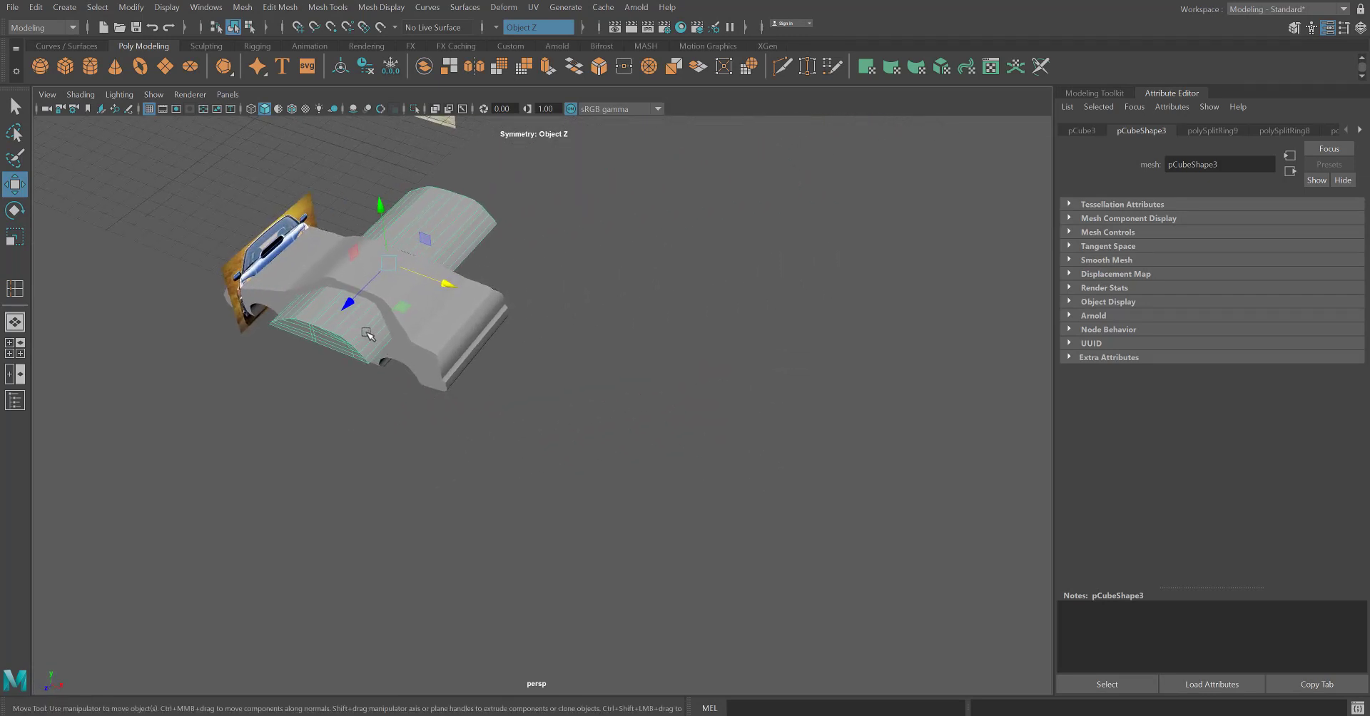
left_click(425, 328)
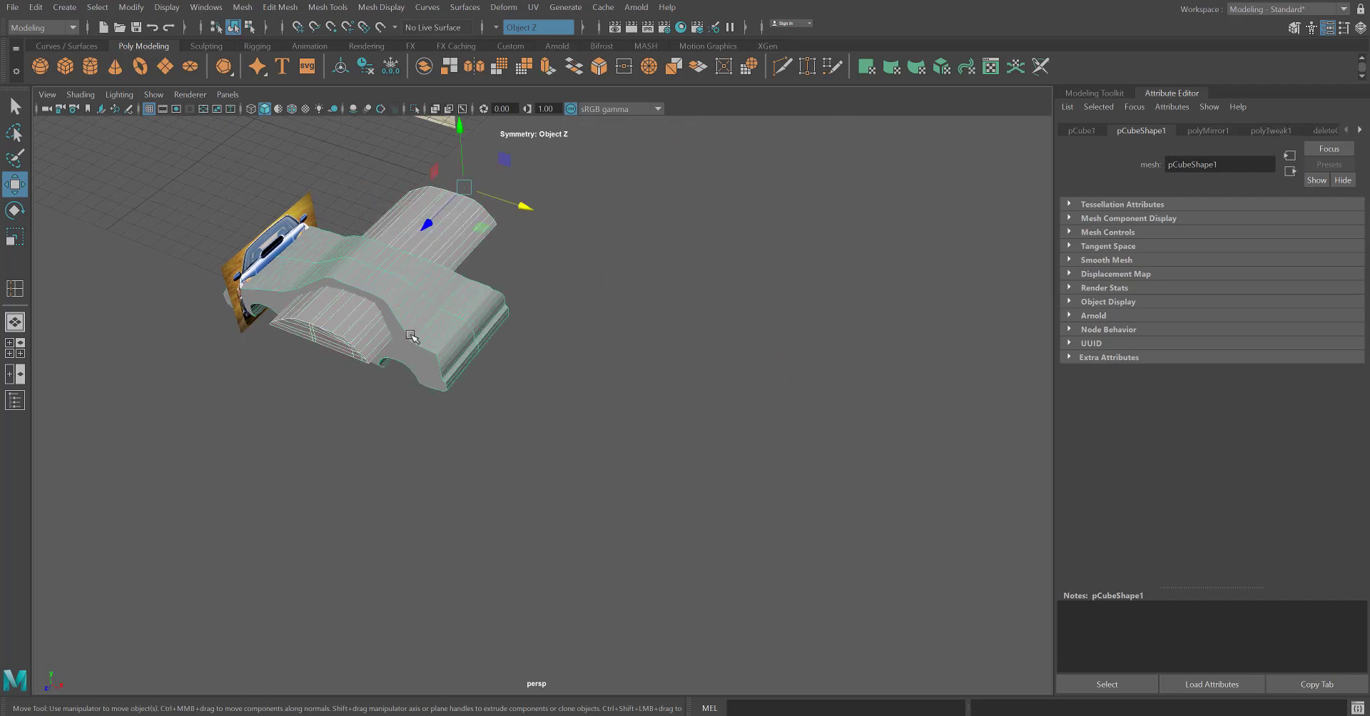
key("ctrl+d")
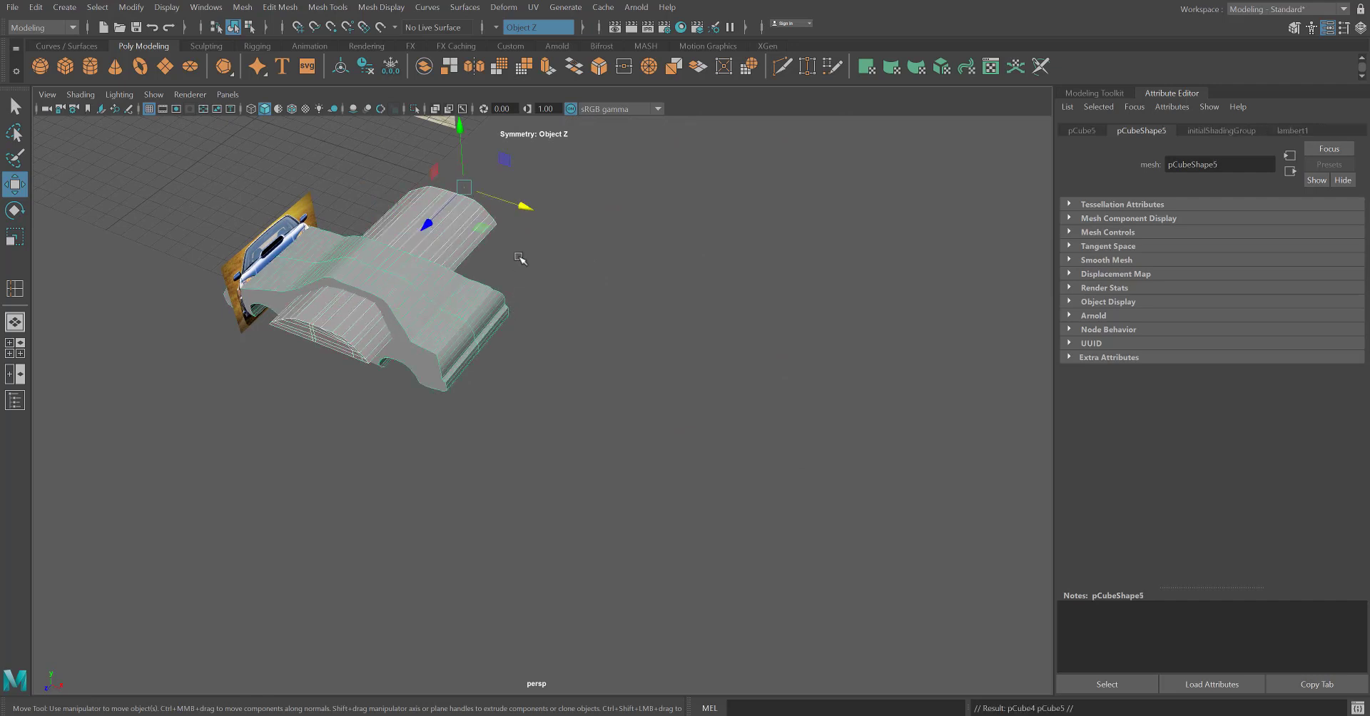
left_click_drag(524, 205, 910, 413)
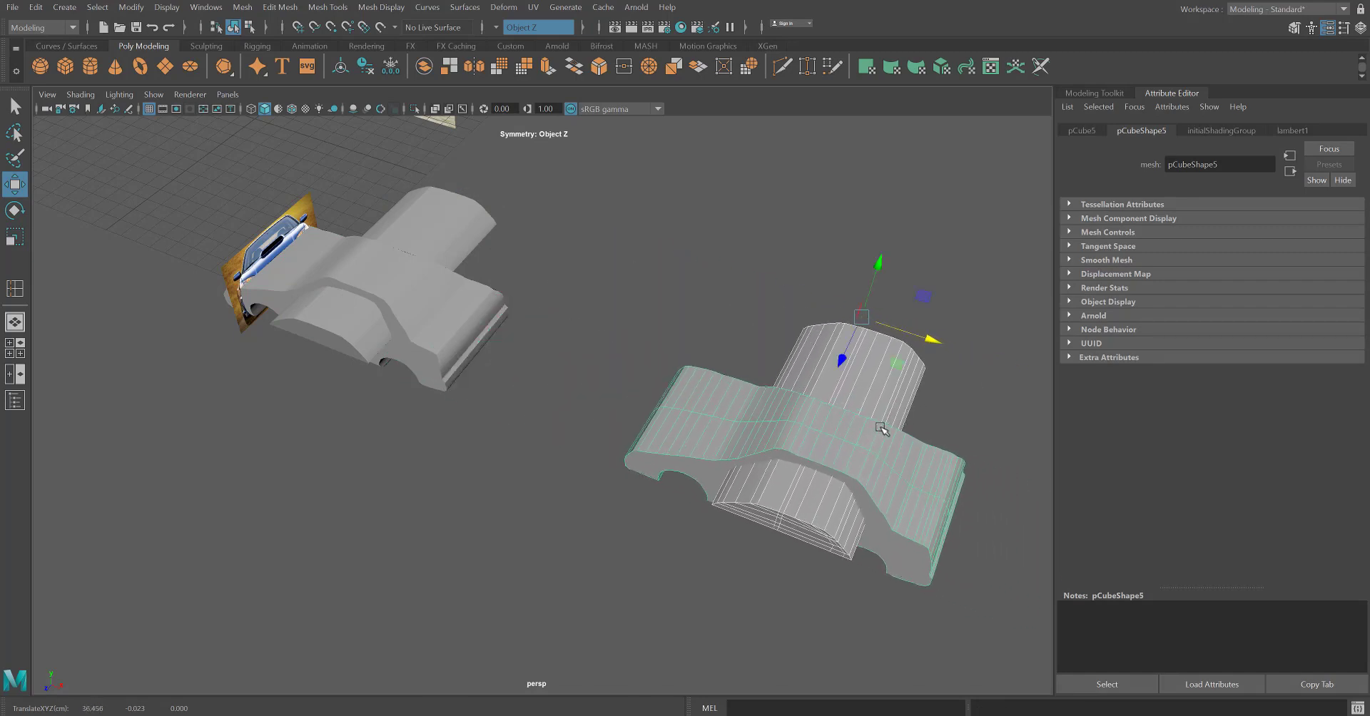
left_click_drag(840, 369, 988, 115)
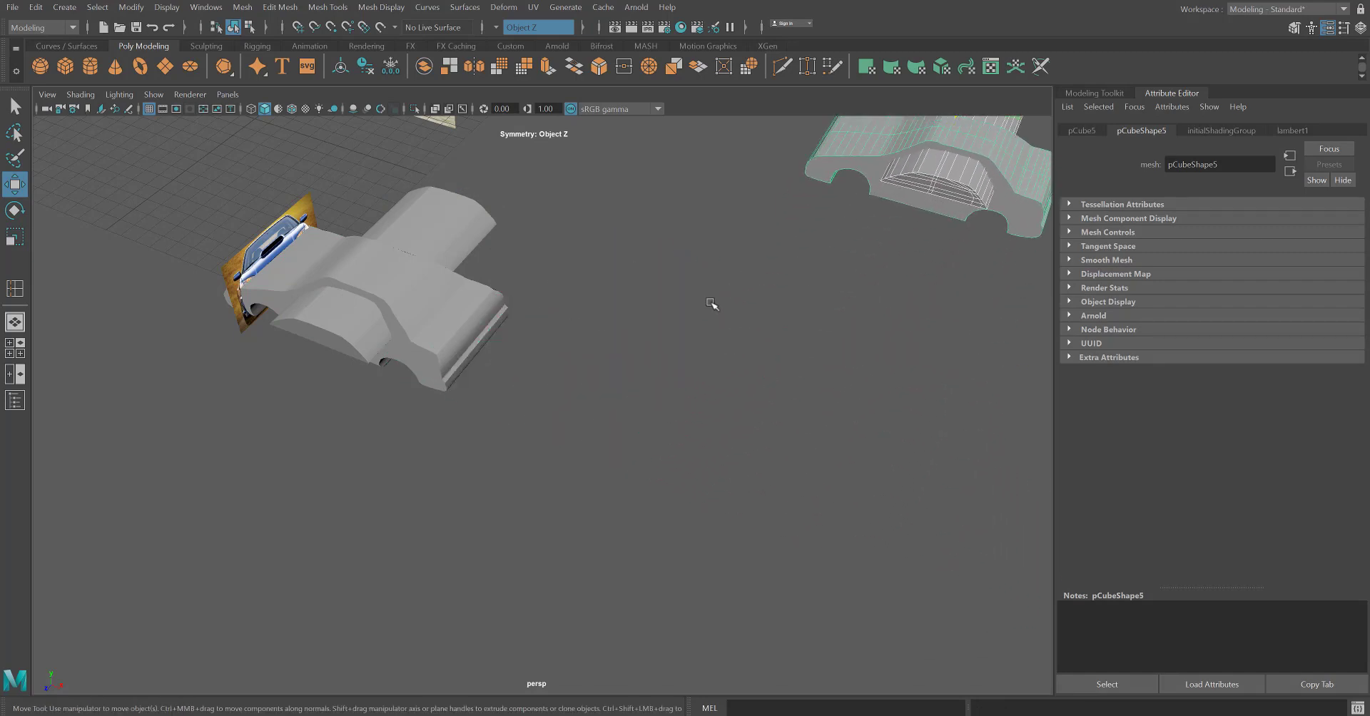
Duplicate the original car body together with the window block again and move the new copies away along Z.
middle_click_drag(703, 304, 768, 390, "alt")
scroll(378, 453, "up", 5)
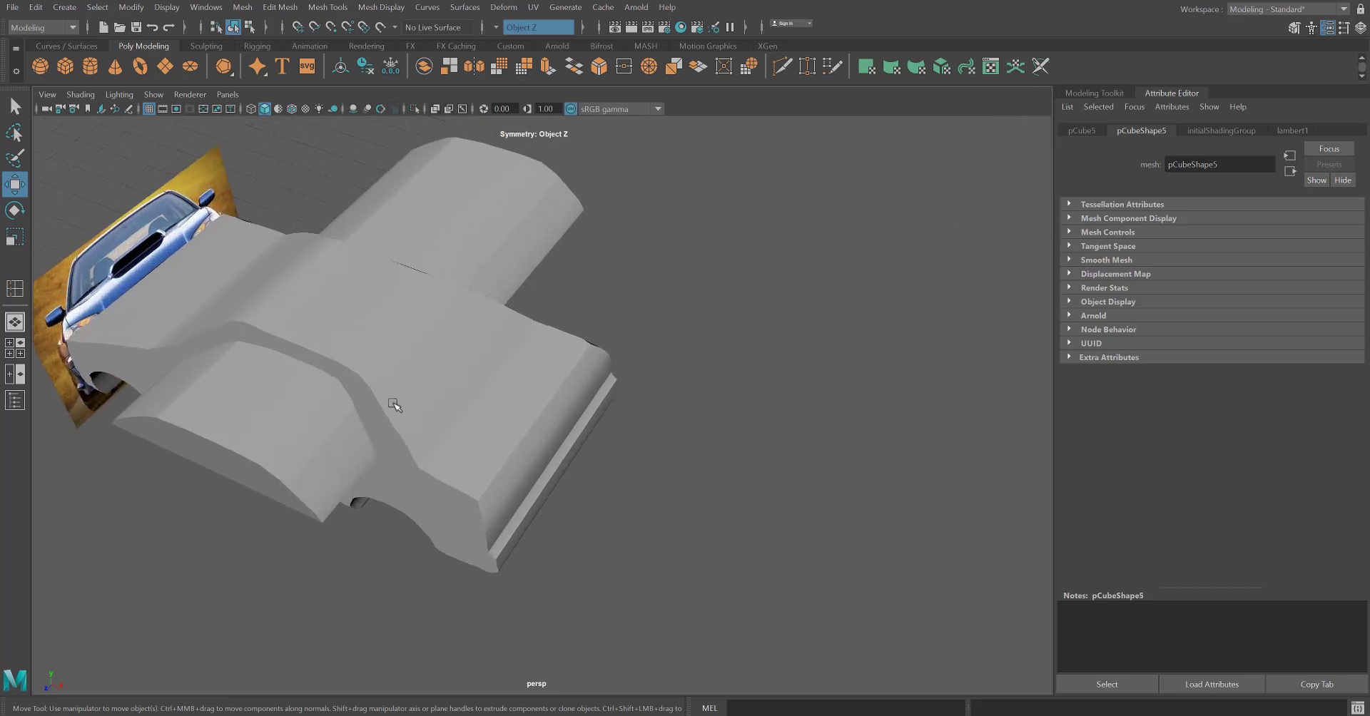
scroll(395, 405, "down", 5)
left_click(378, 426)
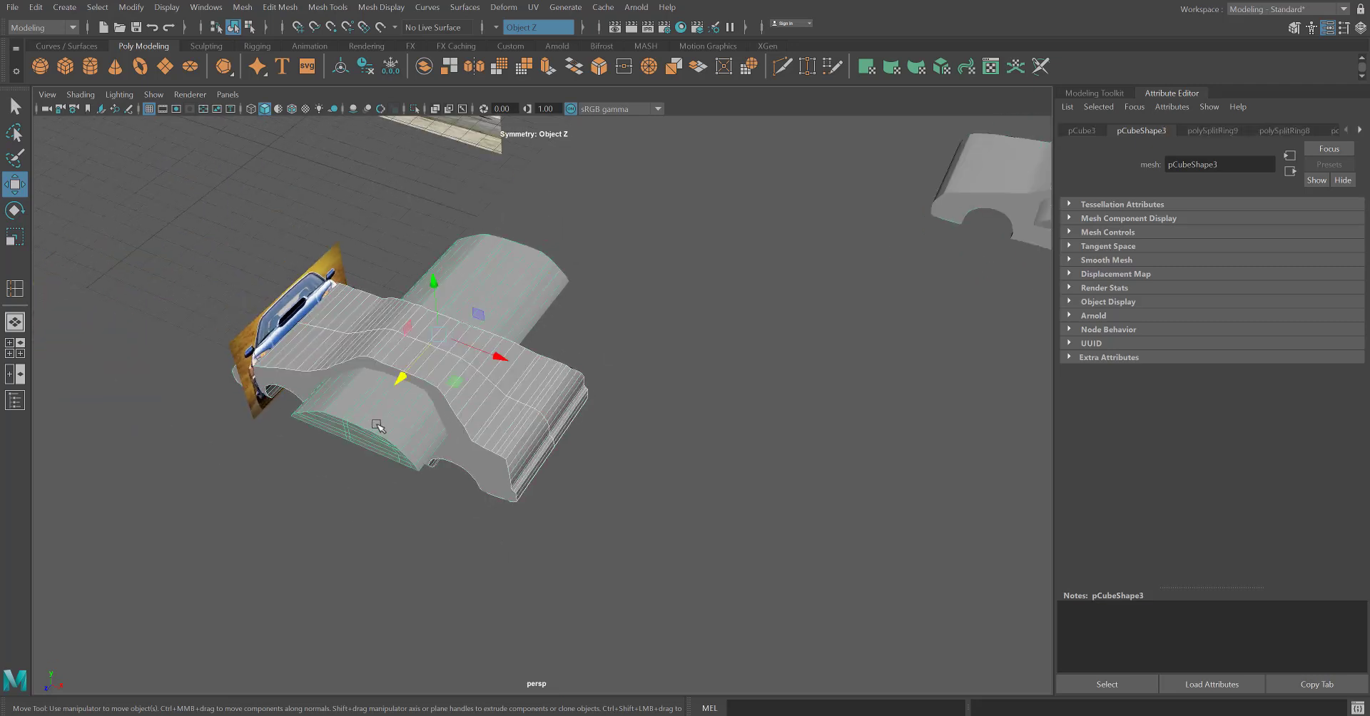
key("ctrl+d")
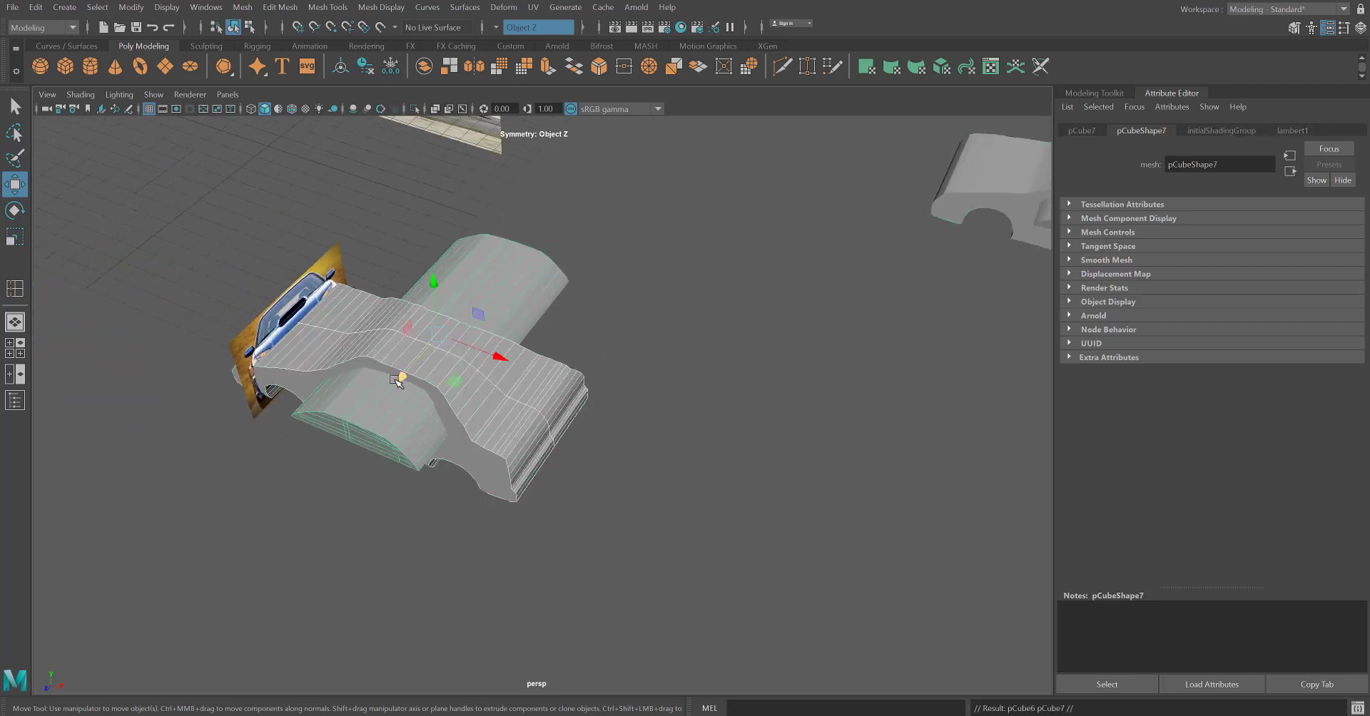
left_click_drag(397, 380, 345, 474)
Subtract the window block from the original car body with a Boolean Difference to cut the cabin window opening.
scroll(357, 480, "up", 3)
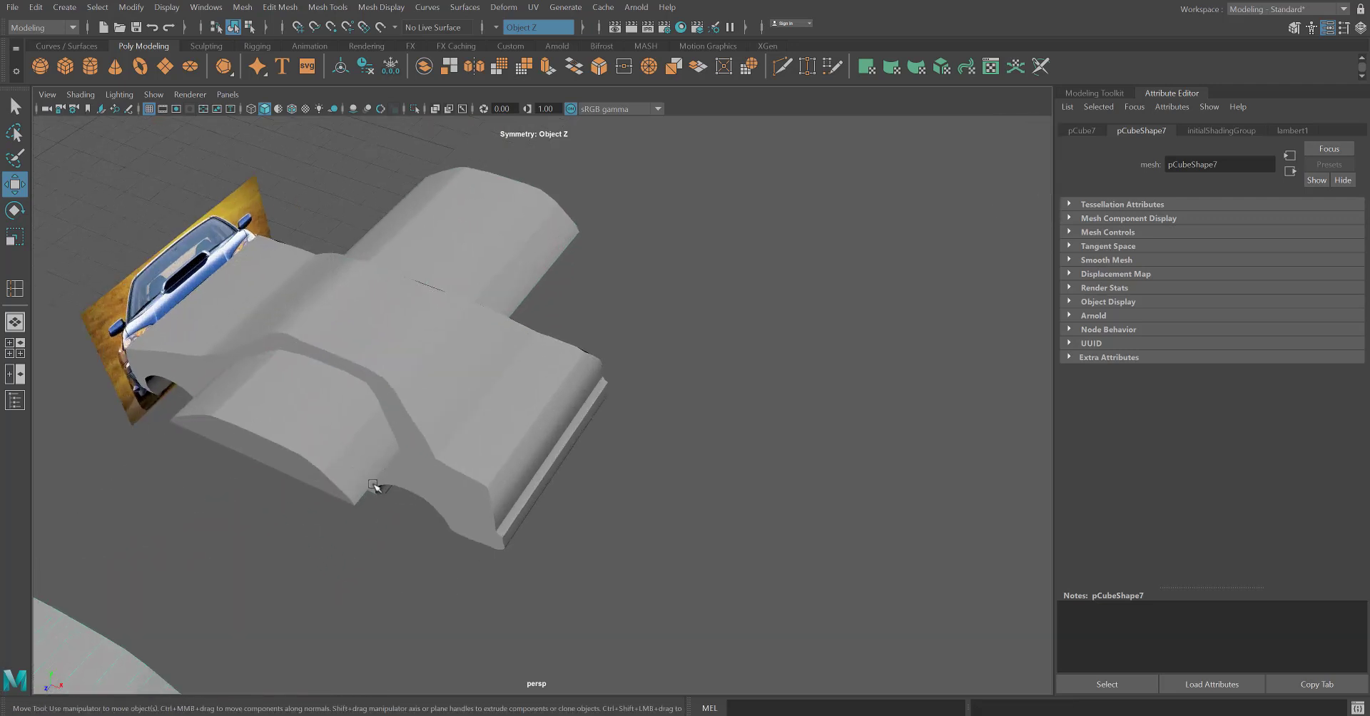
left_click(373, 345)
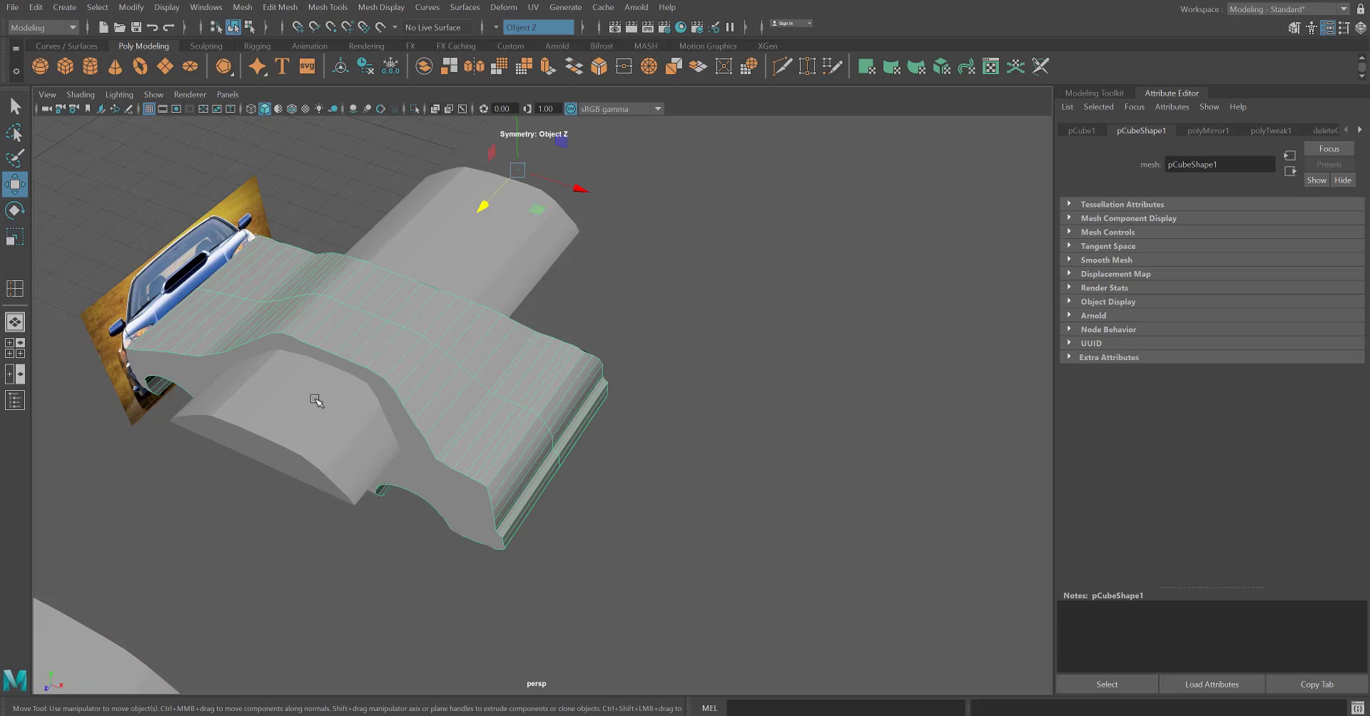
left_click(316, 401)
left_click(242, 7)
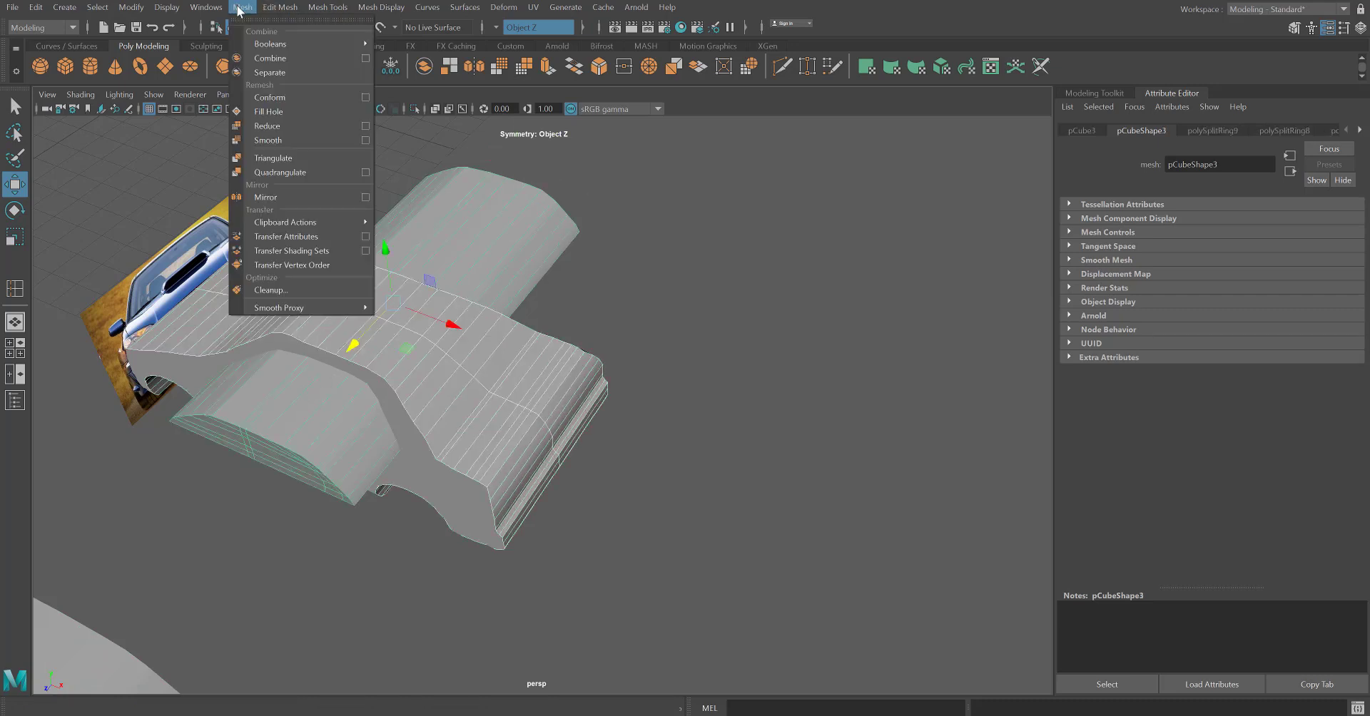
mouse_move(306, 43)
left_click(439, 68)
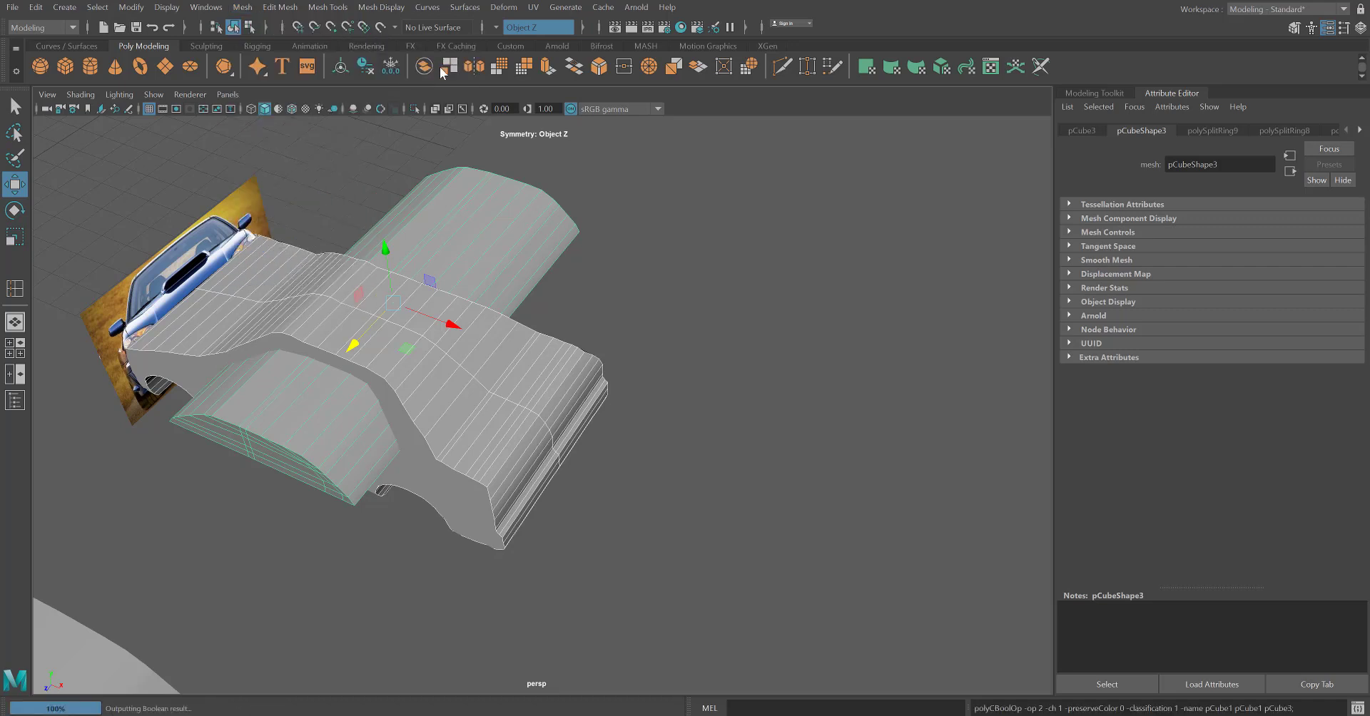
left_click_drag(260, 624, 276, 590, "alt")
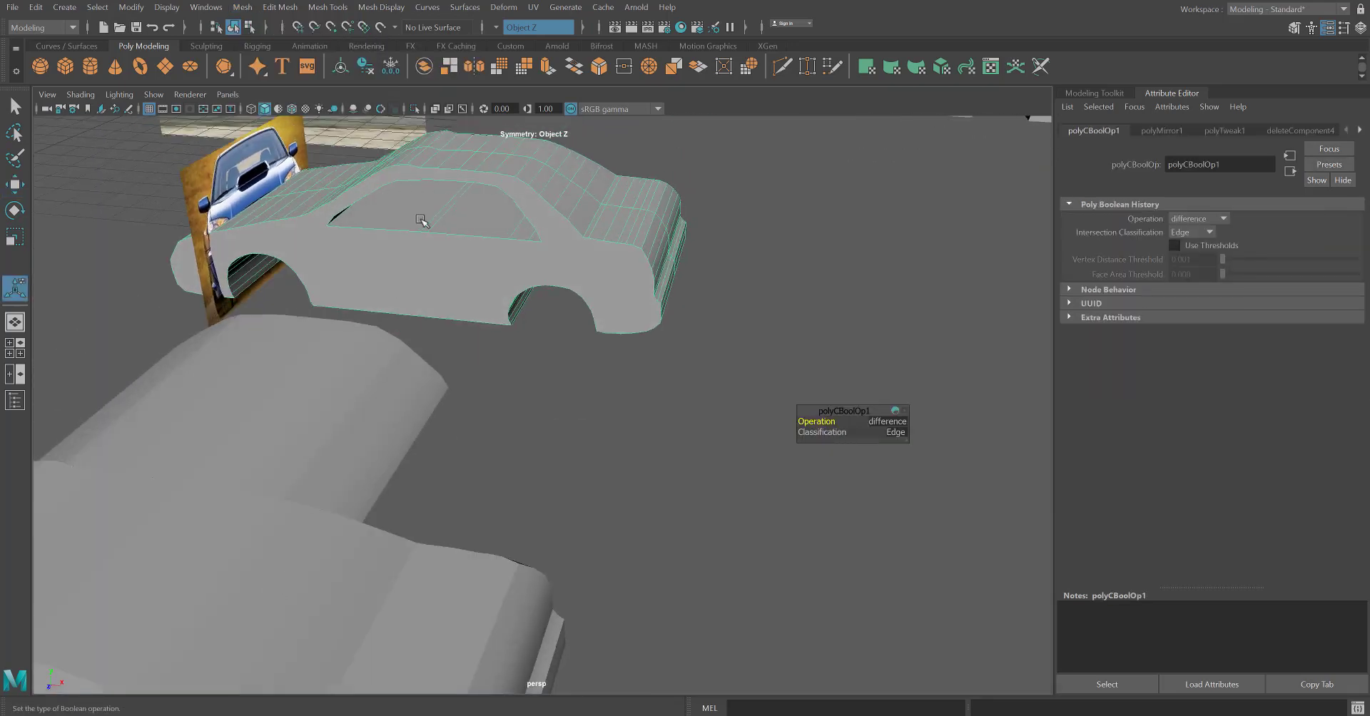
Apply a Boolean Intersection to the first set of duplicated car body and window meshes.
left_click_drag(475, 344, 545, 318, "alt")
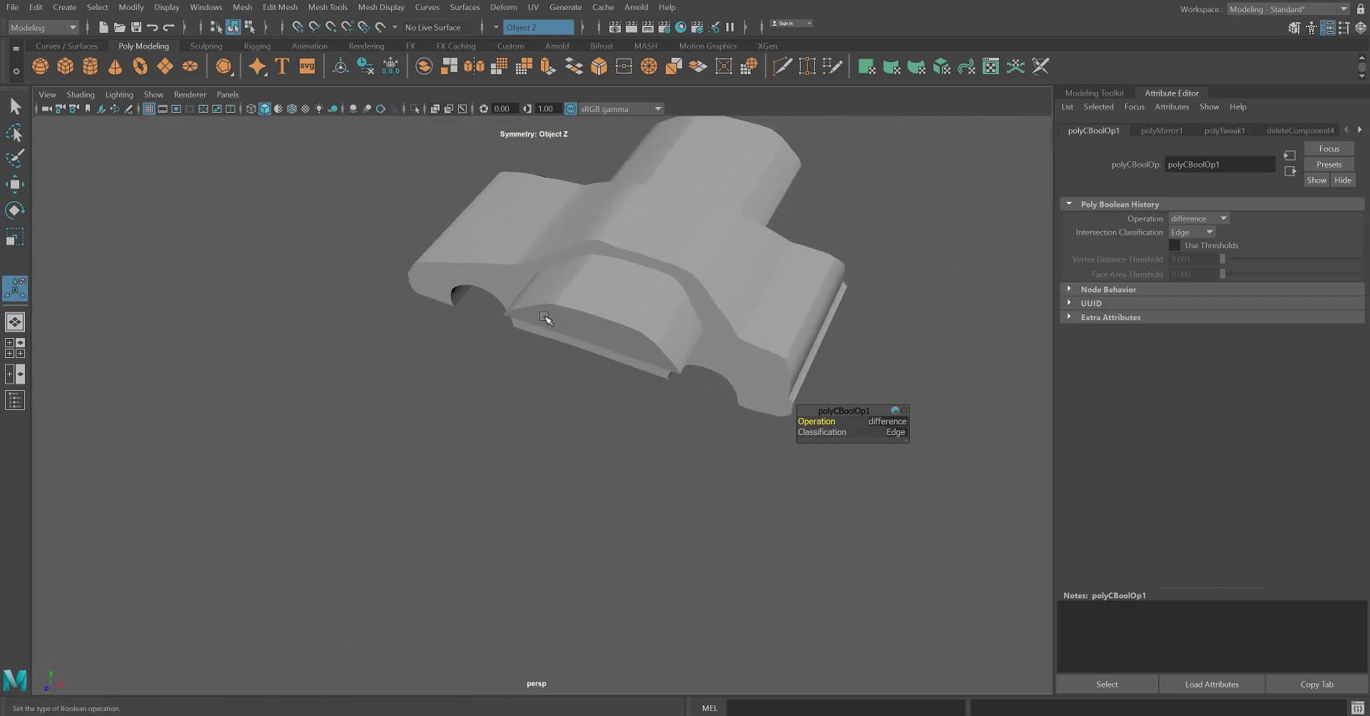
left_click(637, 240)
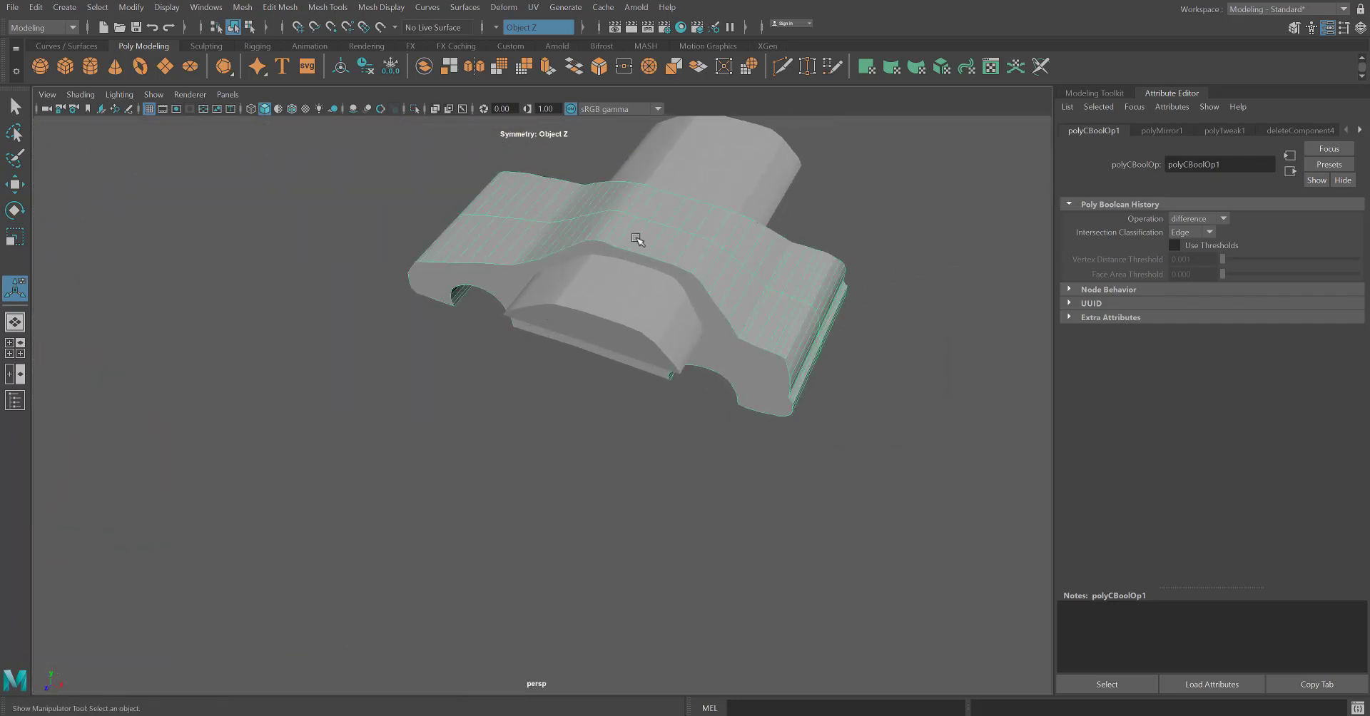
left_click(587, 278)
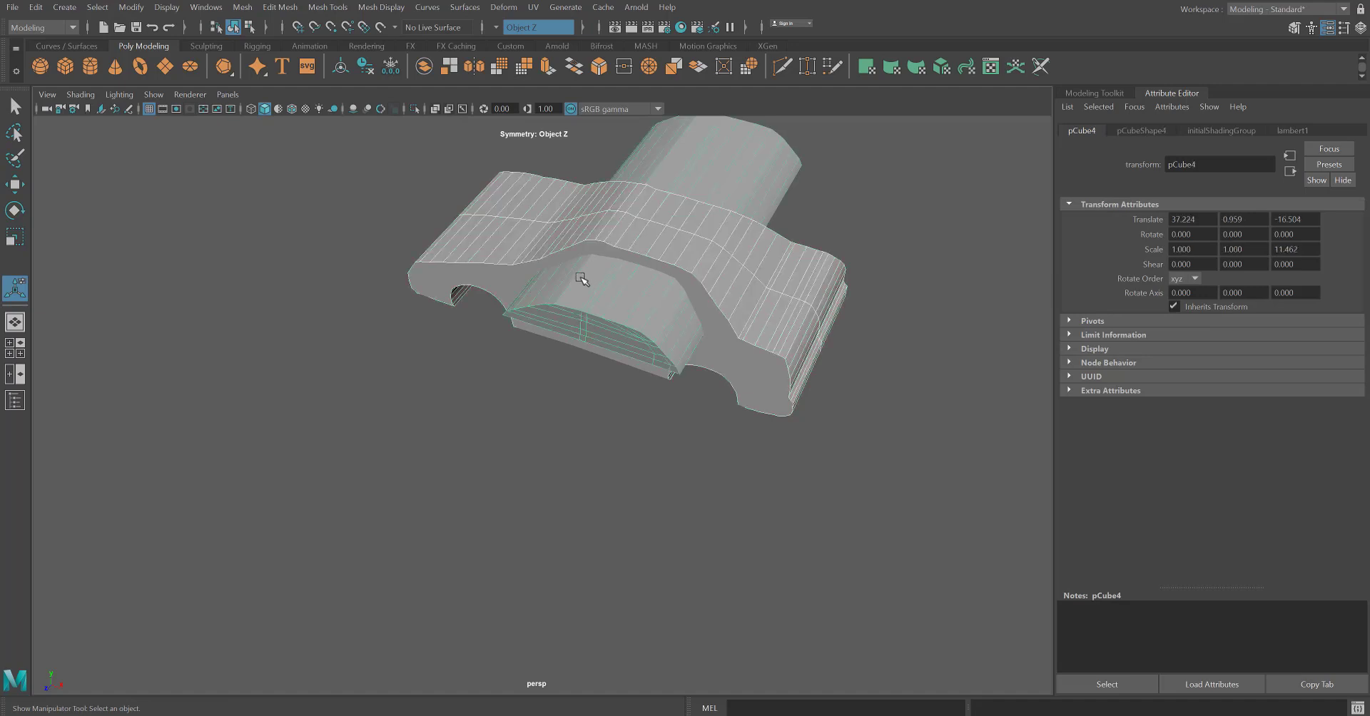
left_click(242, 7)
mouse_move(283, 45)
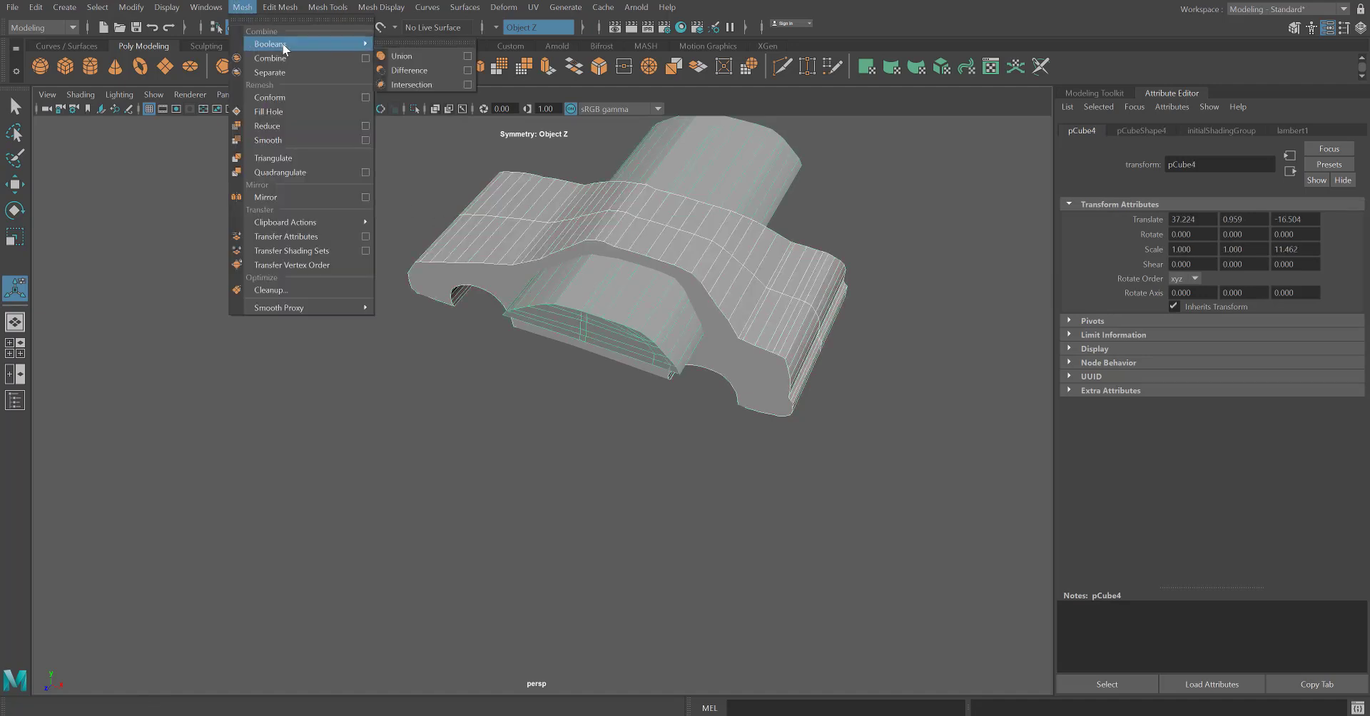
left_click(421, 85)
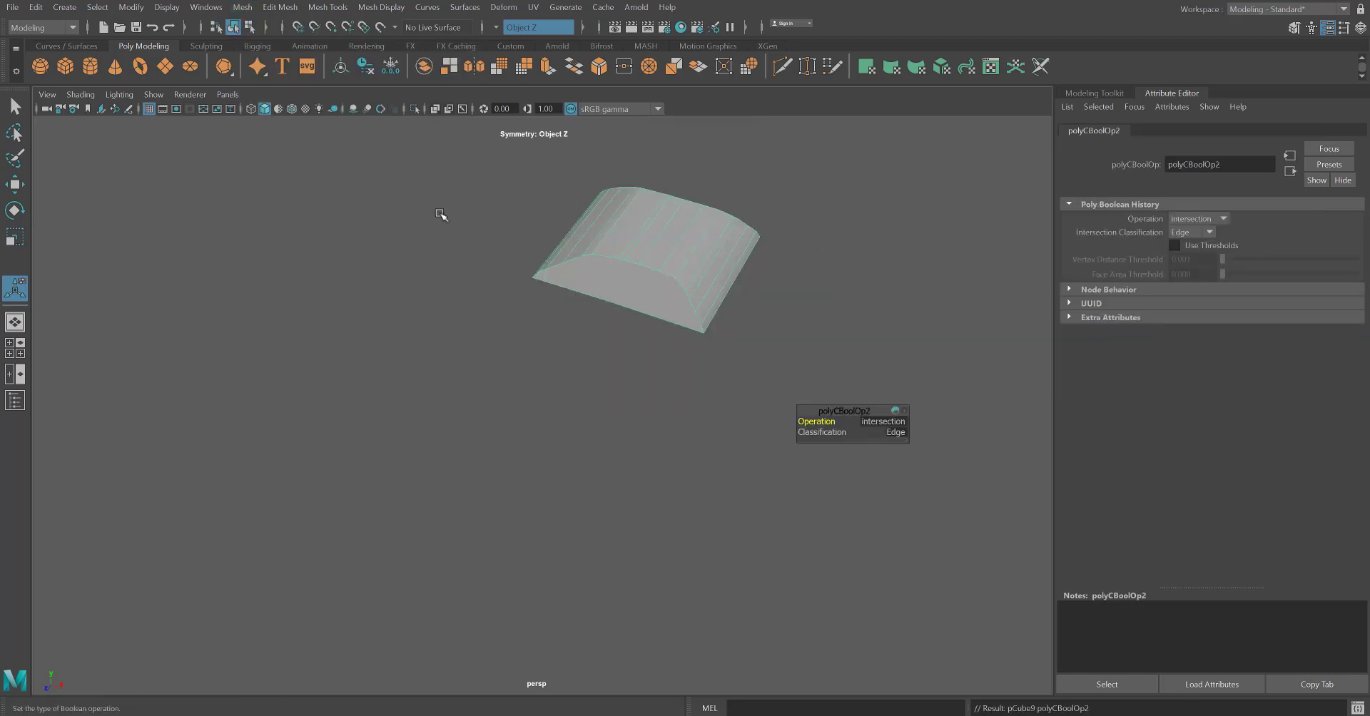
Move the intersected window piece along X and Z into the car body's opening, and slide it back out along Z to 15.589.
left_click(660, 288)
scroll(603, 378, "up", 2)
scroll(584, 405, "down", 4)
key("w")
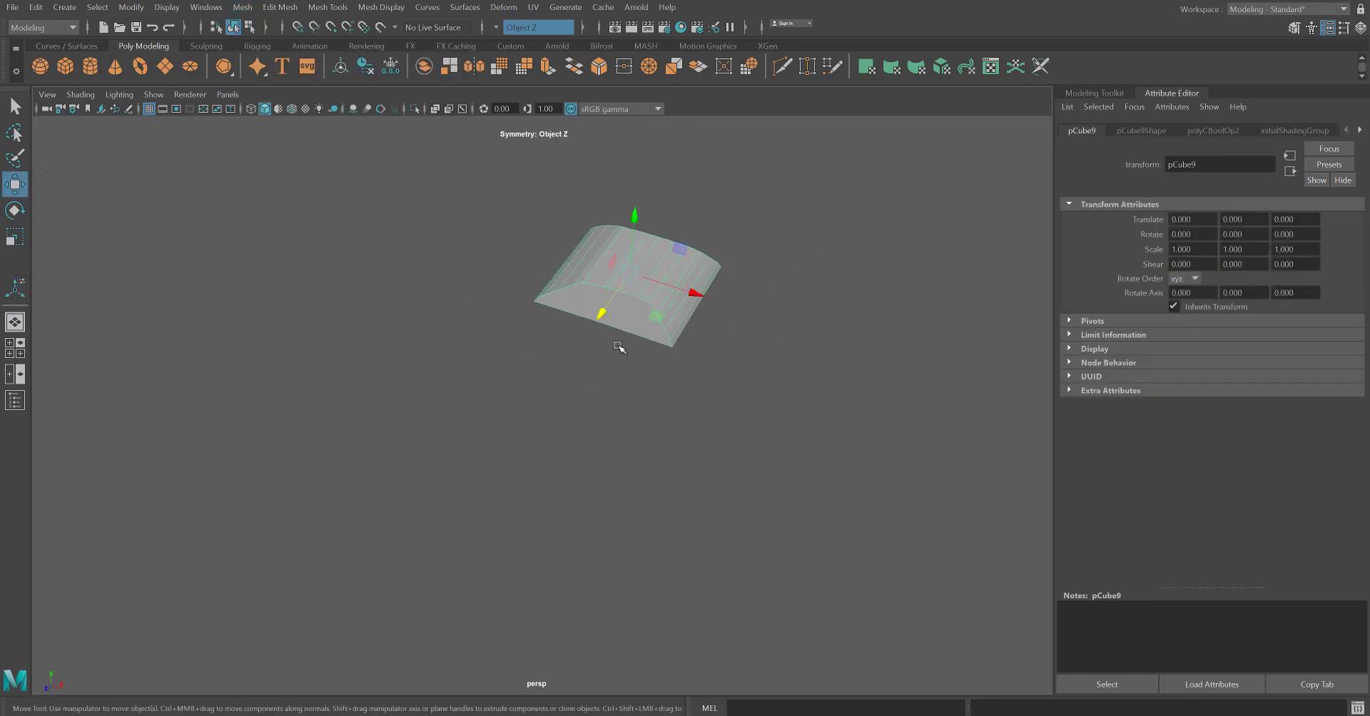
left_click_drag(606, 311, 230, 557)
middle_click_drag(230, 557, 652, 356, "alt")
left_click_drag(1003, 293, 163, 259)
middle_click_drag(103, 356, 296, 480, "alt")
scroll(373, 424, "up", 4)
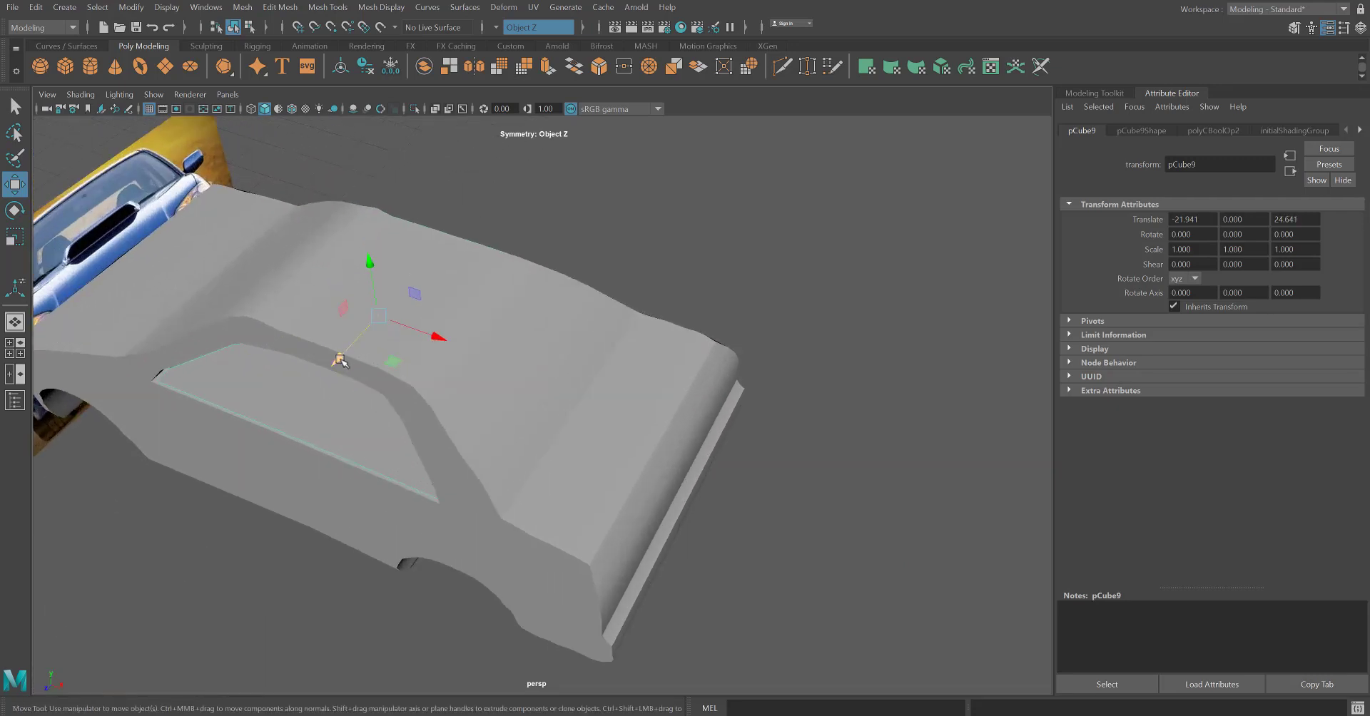
left_click_drag(339, 361, 688, 174)
scroll(546, 267, "down", 3)
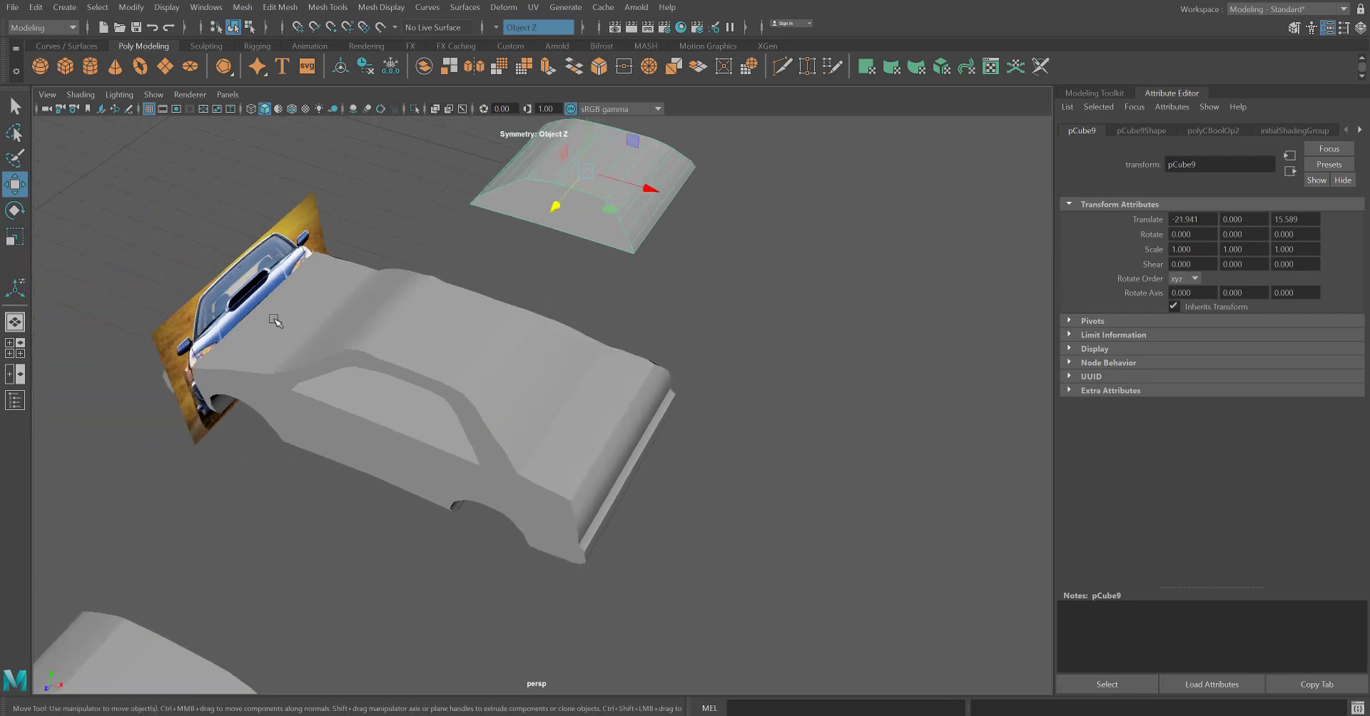
Create a new polygon cube in the scene near the front-of-car reference image.
key("space")
key("space")
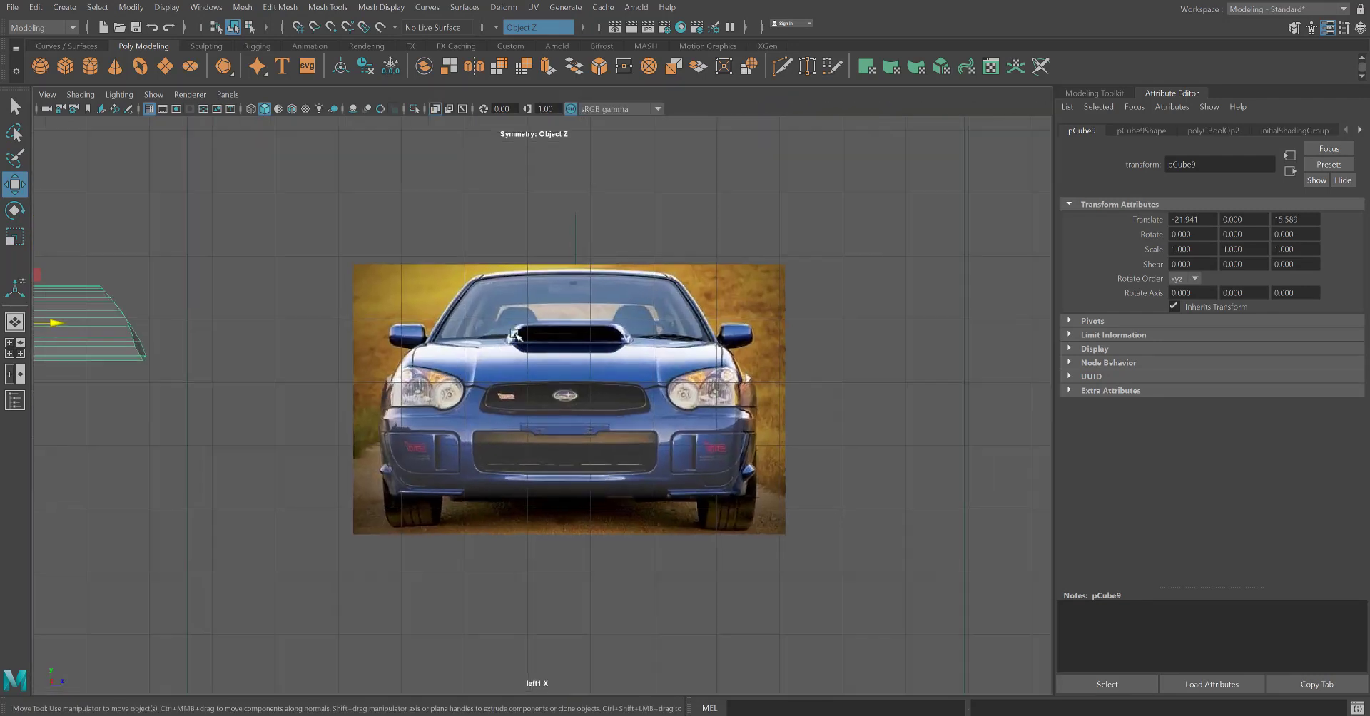
scroll(515, 335, "up", 6)
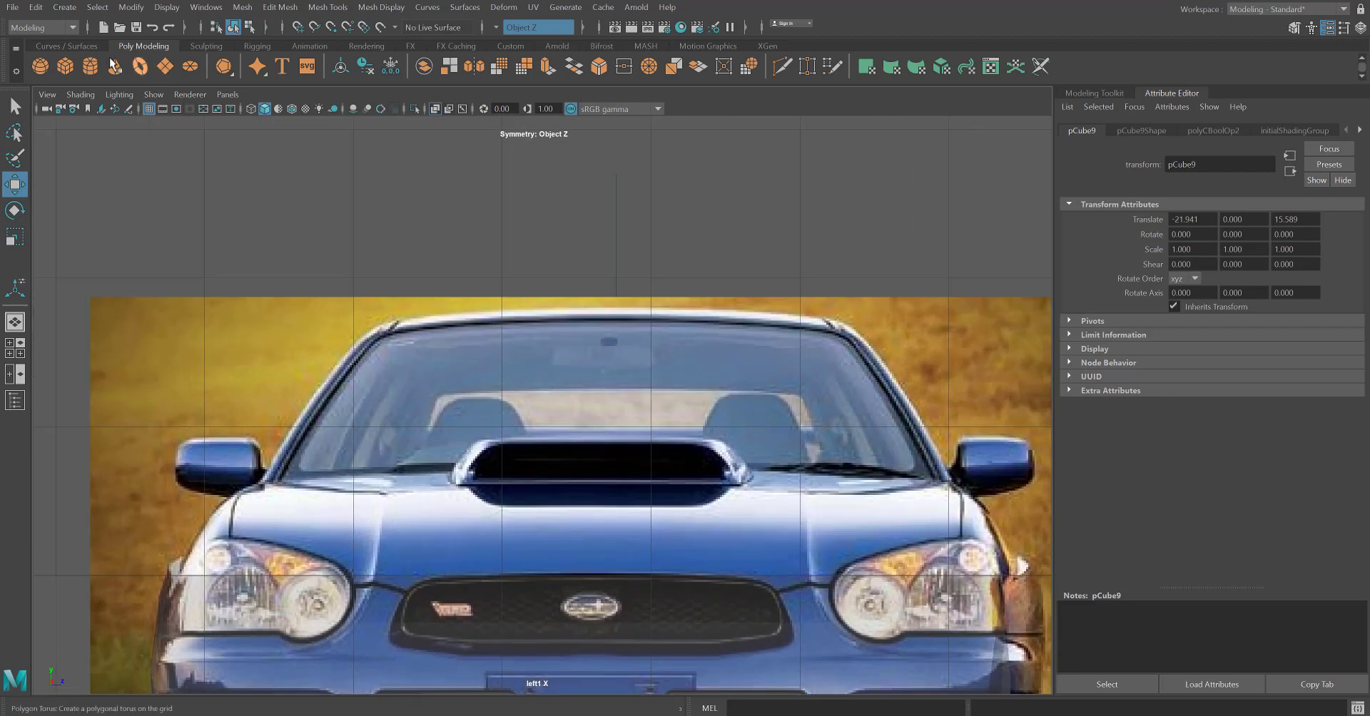
left_click(68, 67)
key("space")
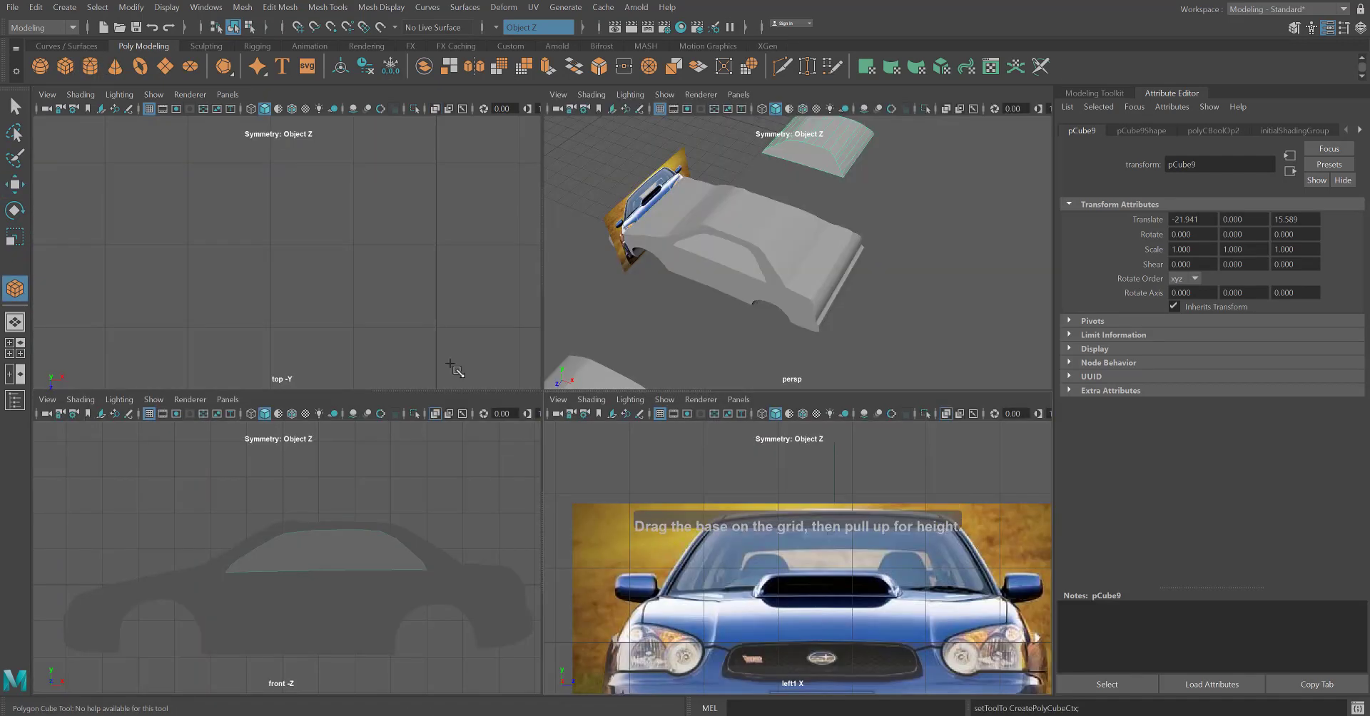
left_click(610, 184)
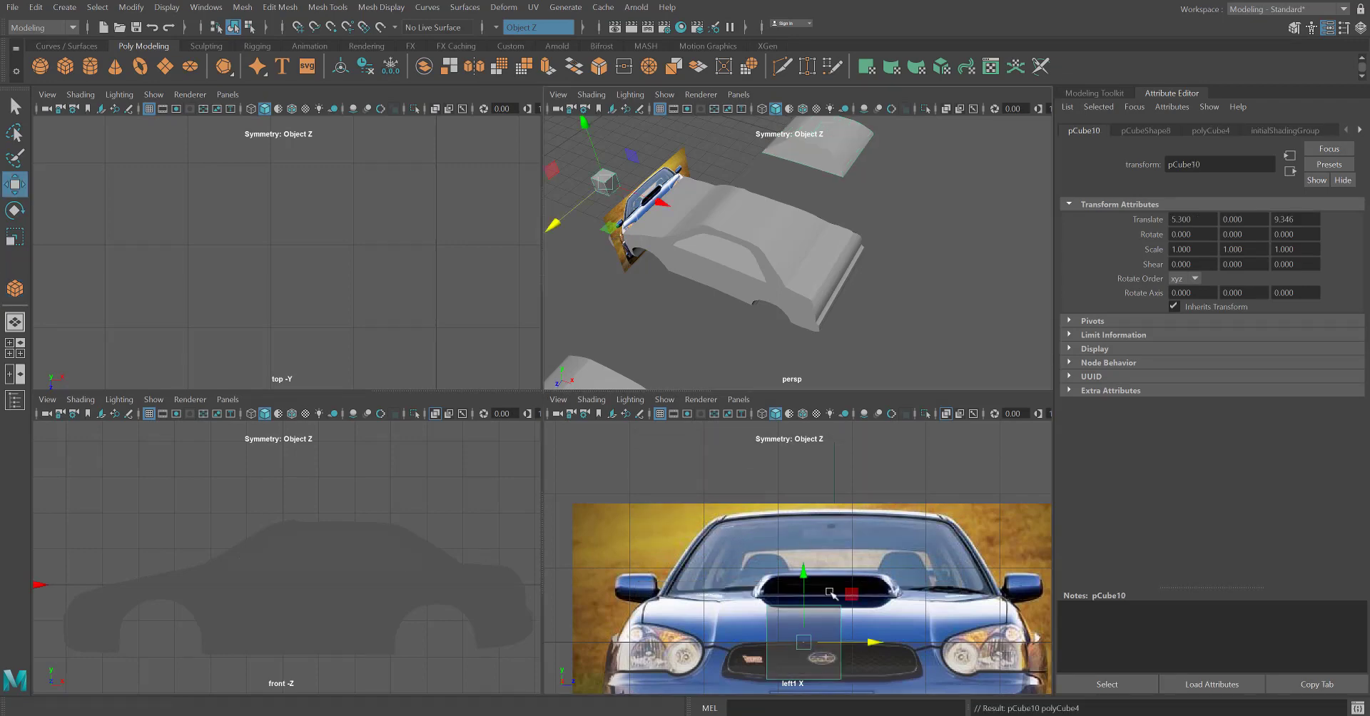
Move the new cube over the windshield's centre in the front-of-car reference, to 1.196 in Y and 9.725 in Z.
key("space")
scroll(647, 576, "up", 1)
middle_click_drag(645, 558, 614, 450, "alt")
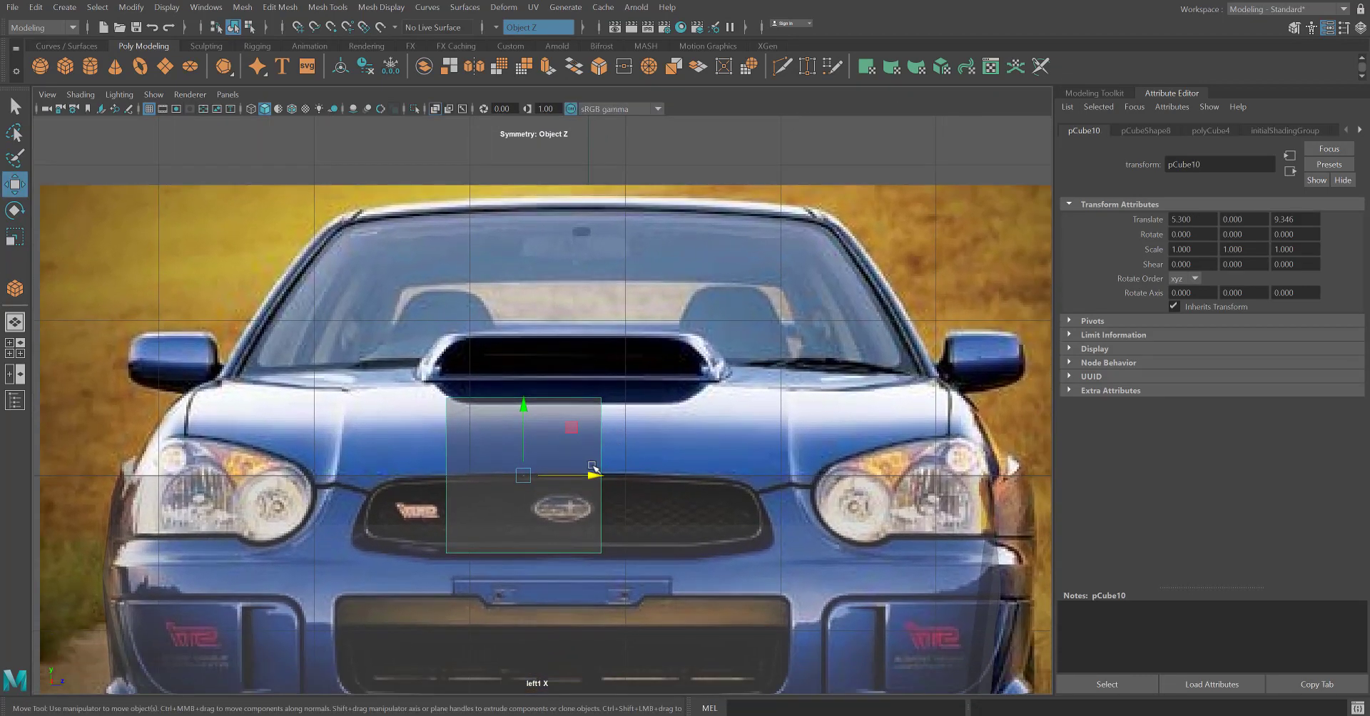
left_click(628, 483)
left_click(569, 459)
left_click_drag(589, 476, 664, 475)
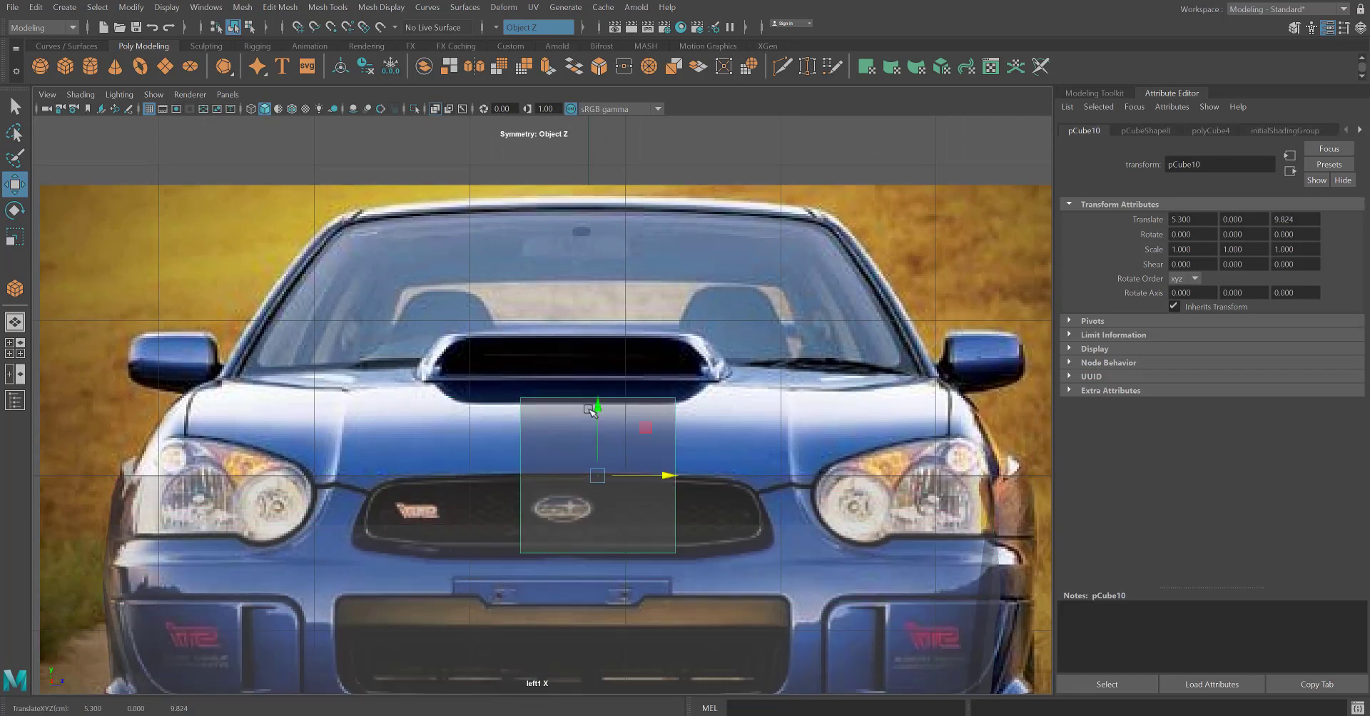
left_click_drag(598, 404, 603, 224)
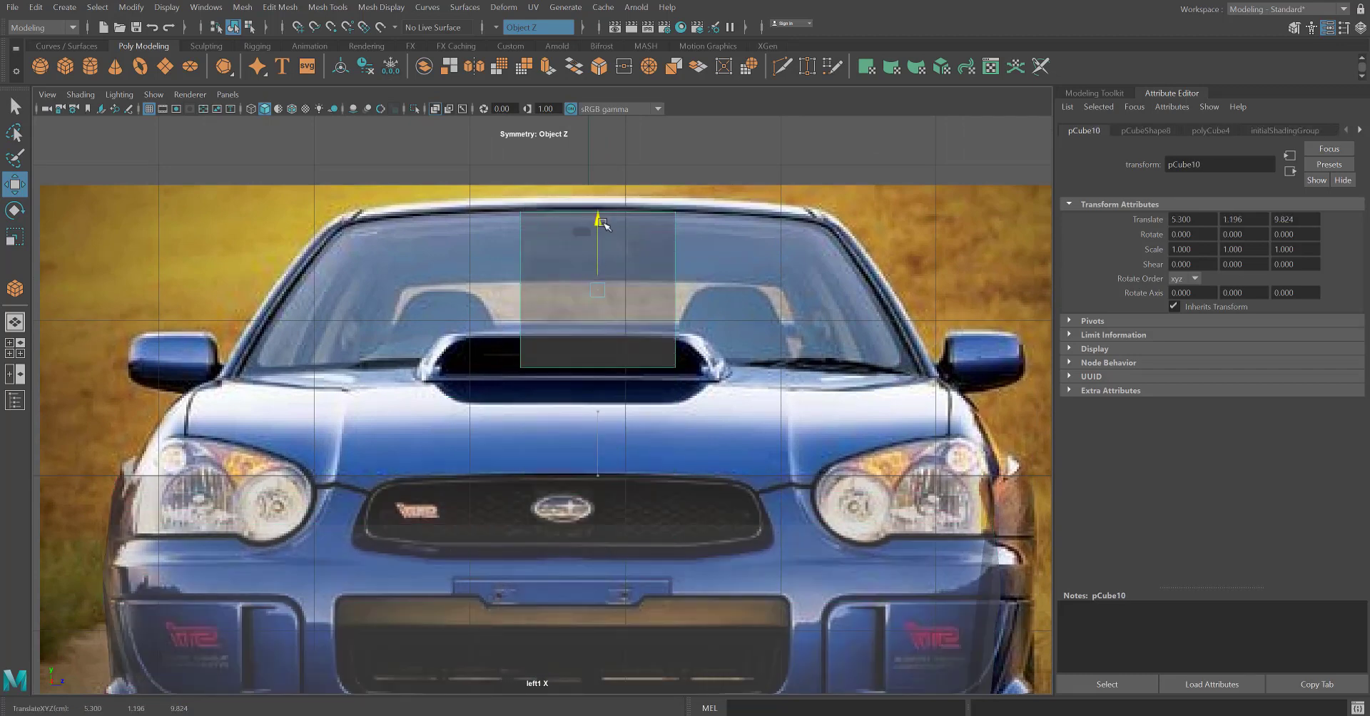
left_click_drag(659, 289, 607, 286)
middle_click_drag(567, 272, 639, 395, "alt")
scroll(597, 329, "up", 4)
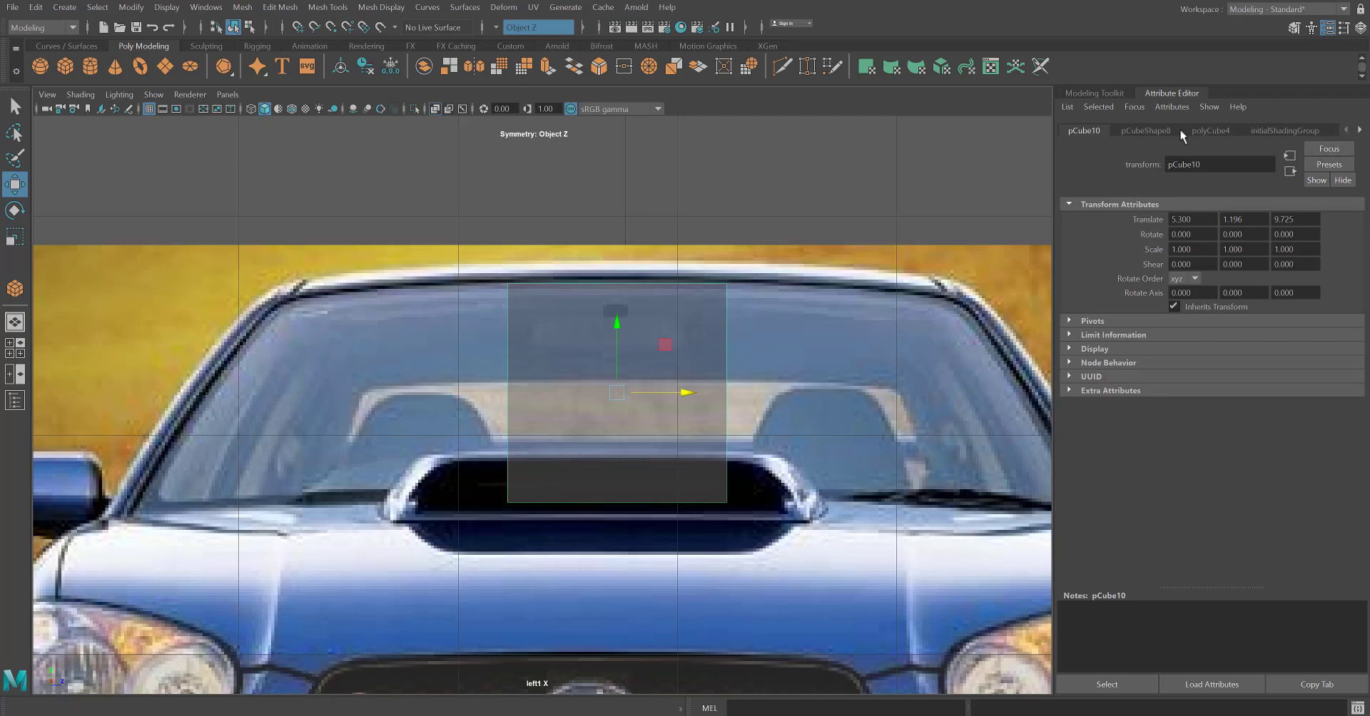
Set the cube's width, height and depth subdivisions to 3 each.
left_click(1358, 131)
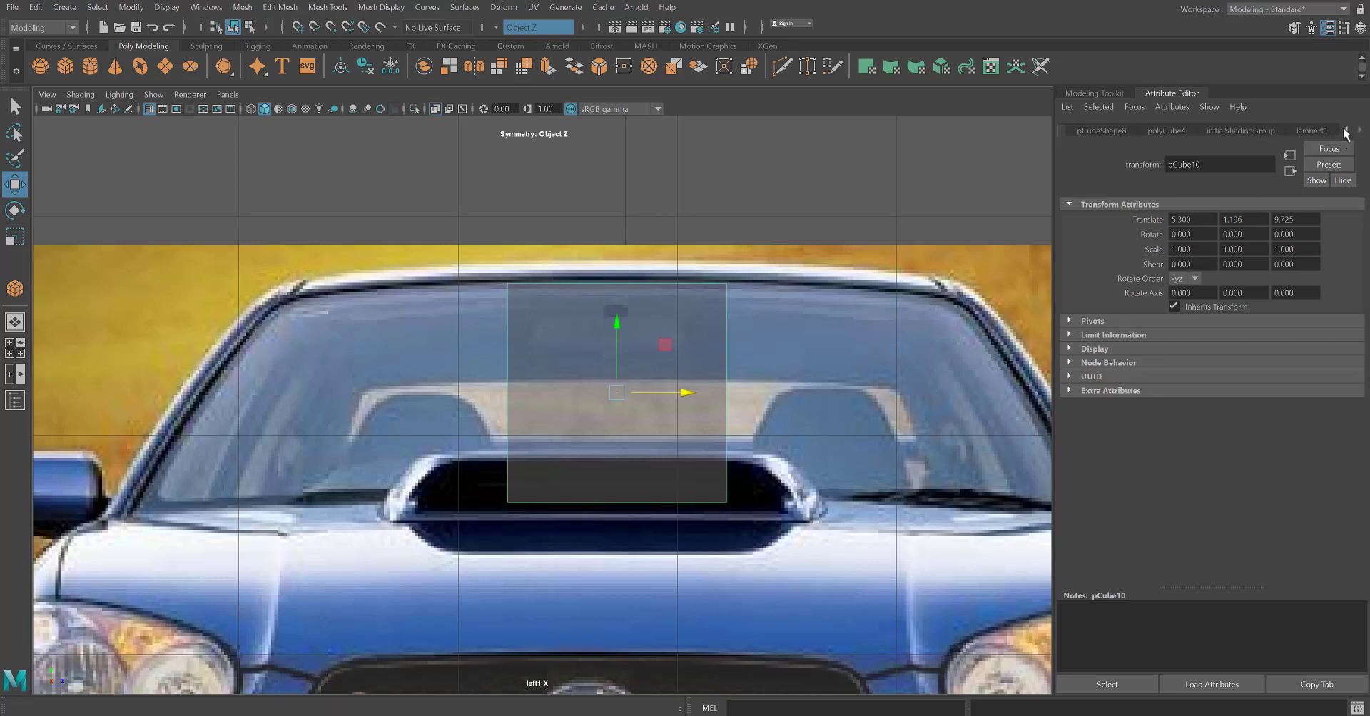
left_click(1346, 131)
left_click(1206, 130)
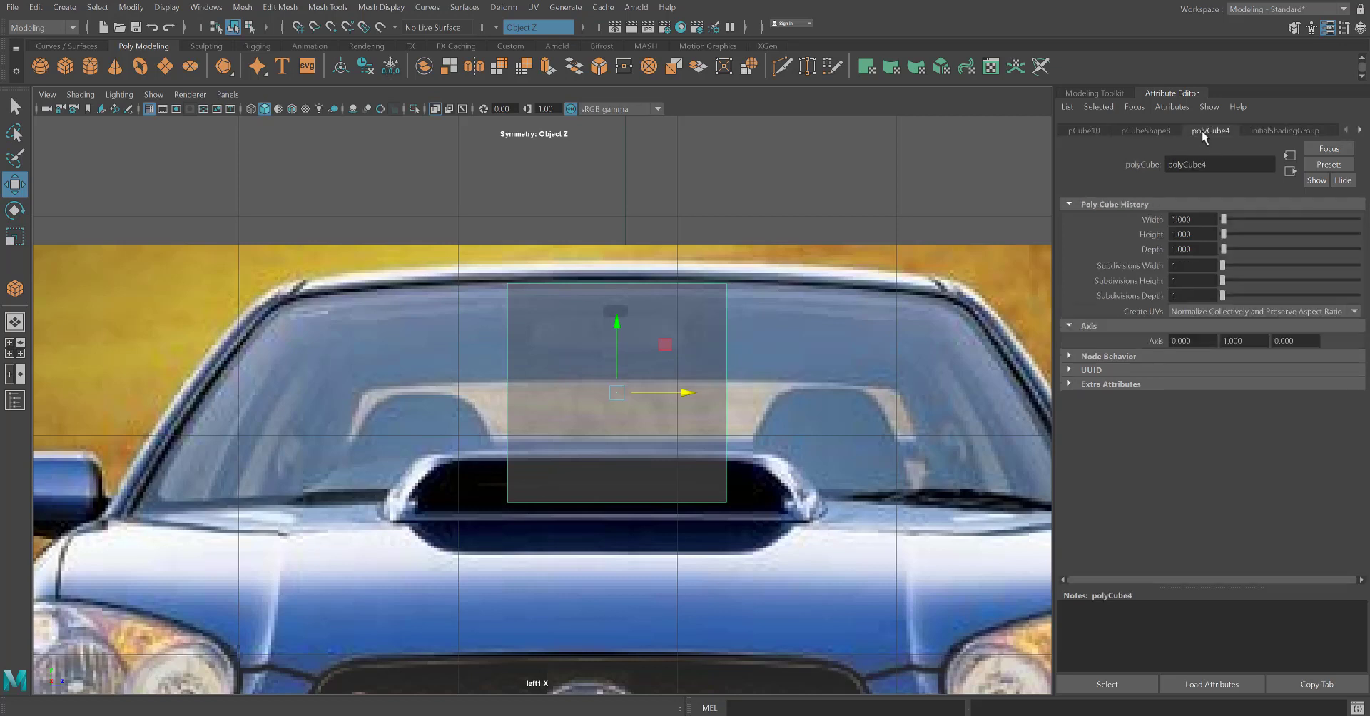
left_click(1083, 131)
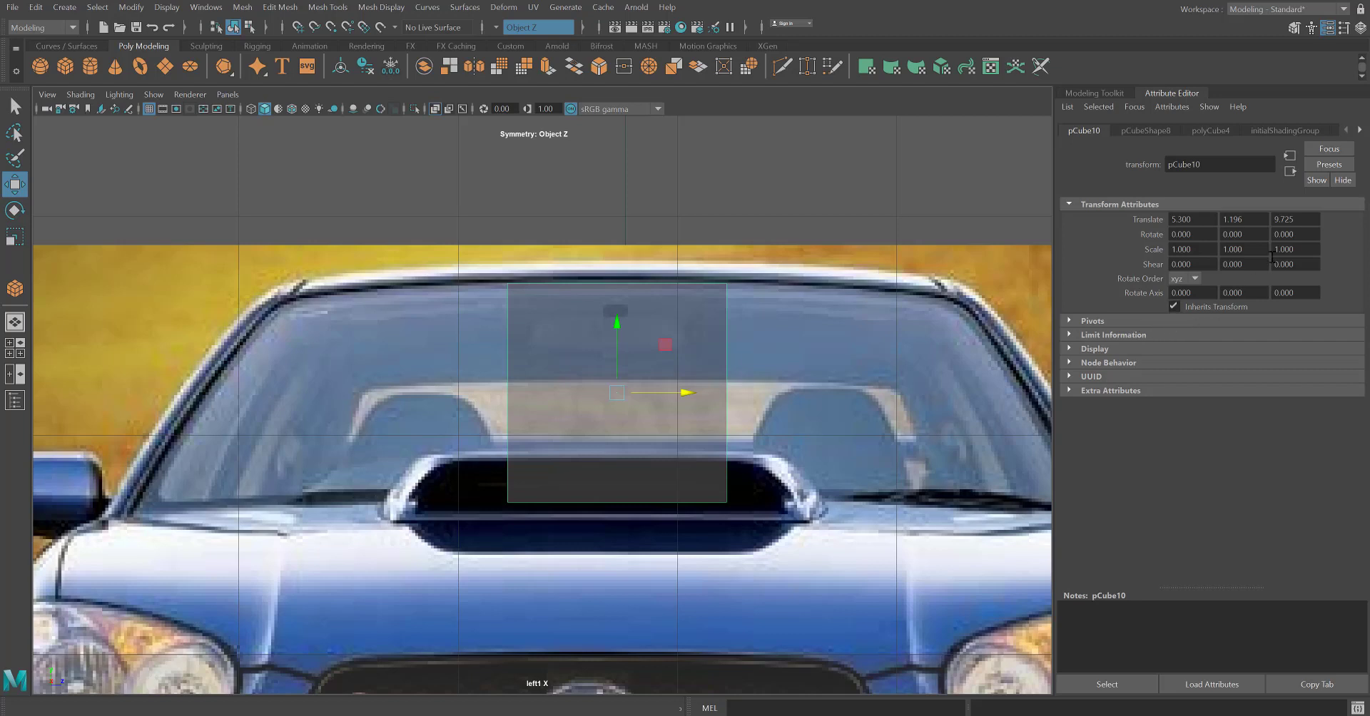
left_click(1145, 131)
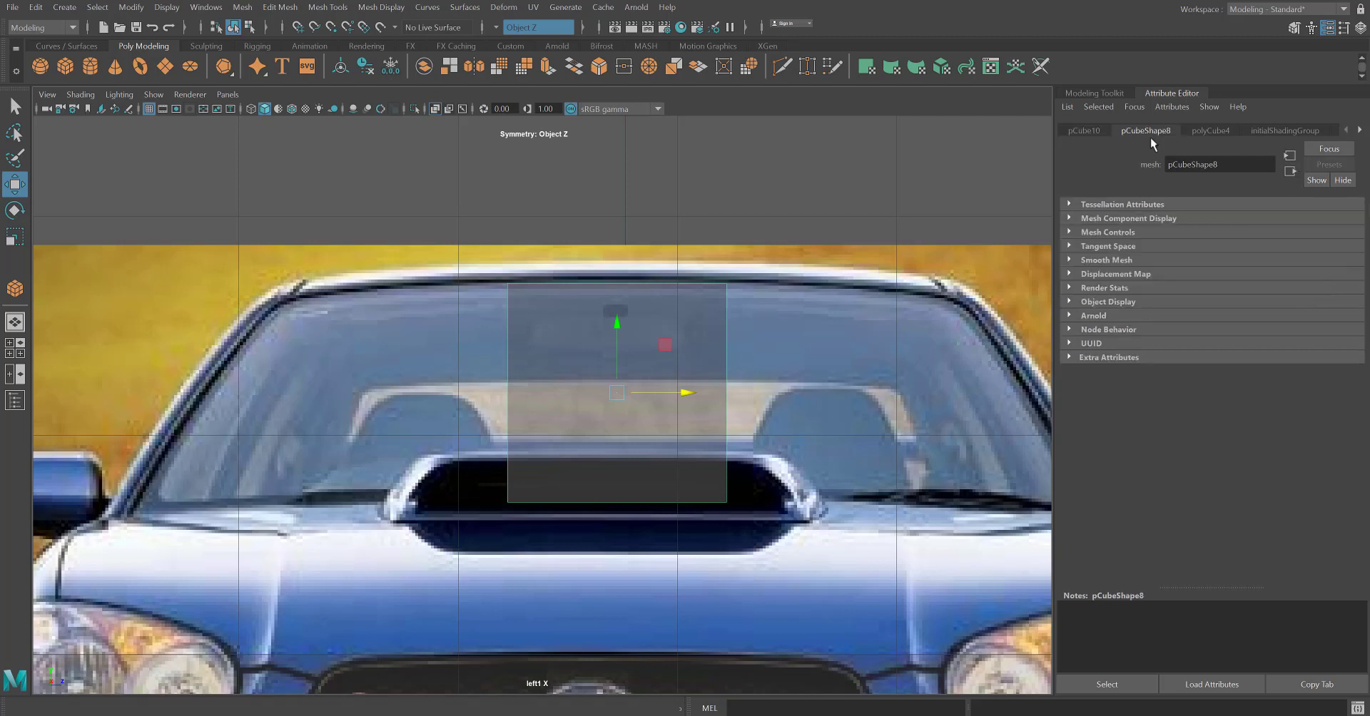
left_click(1206, 128)
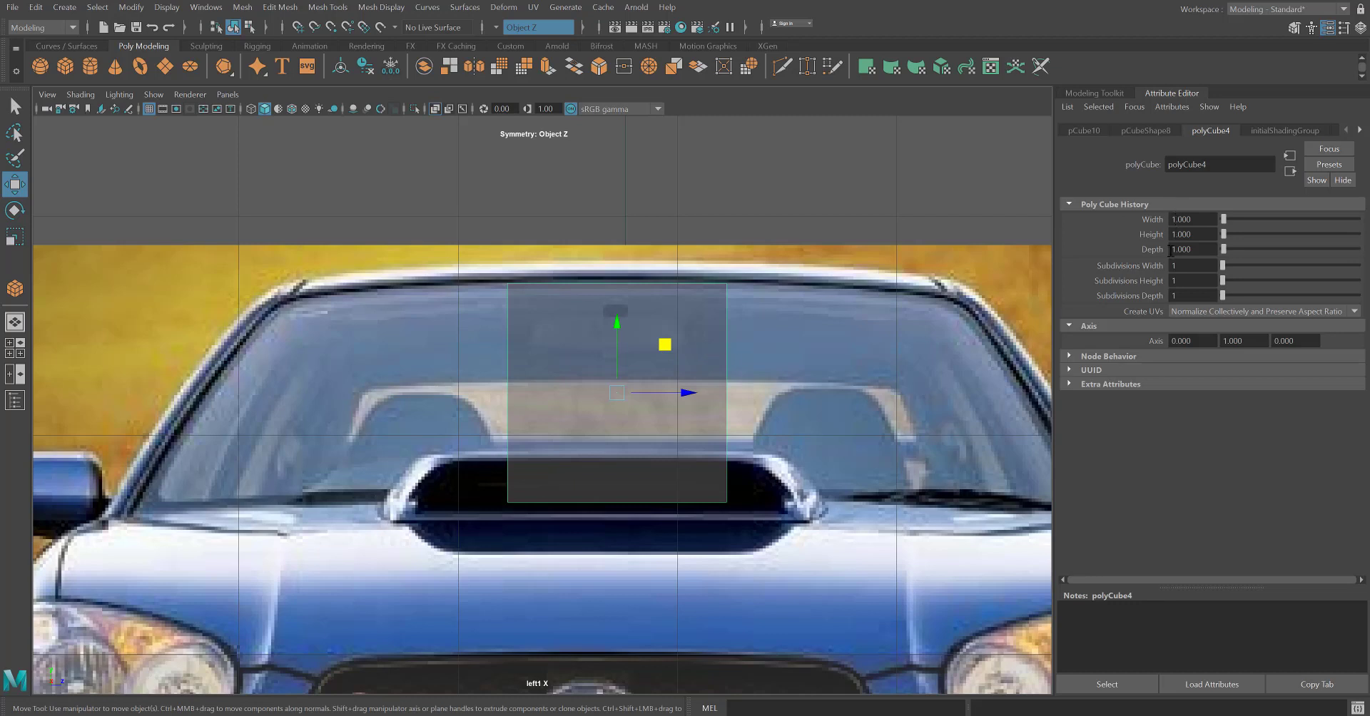
left_click(1194, 281)
type("3")
left_click(1185, 292)
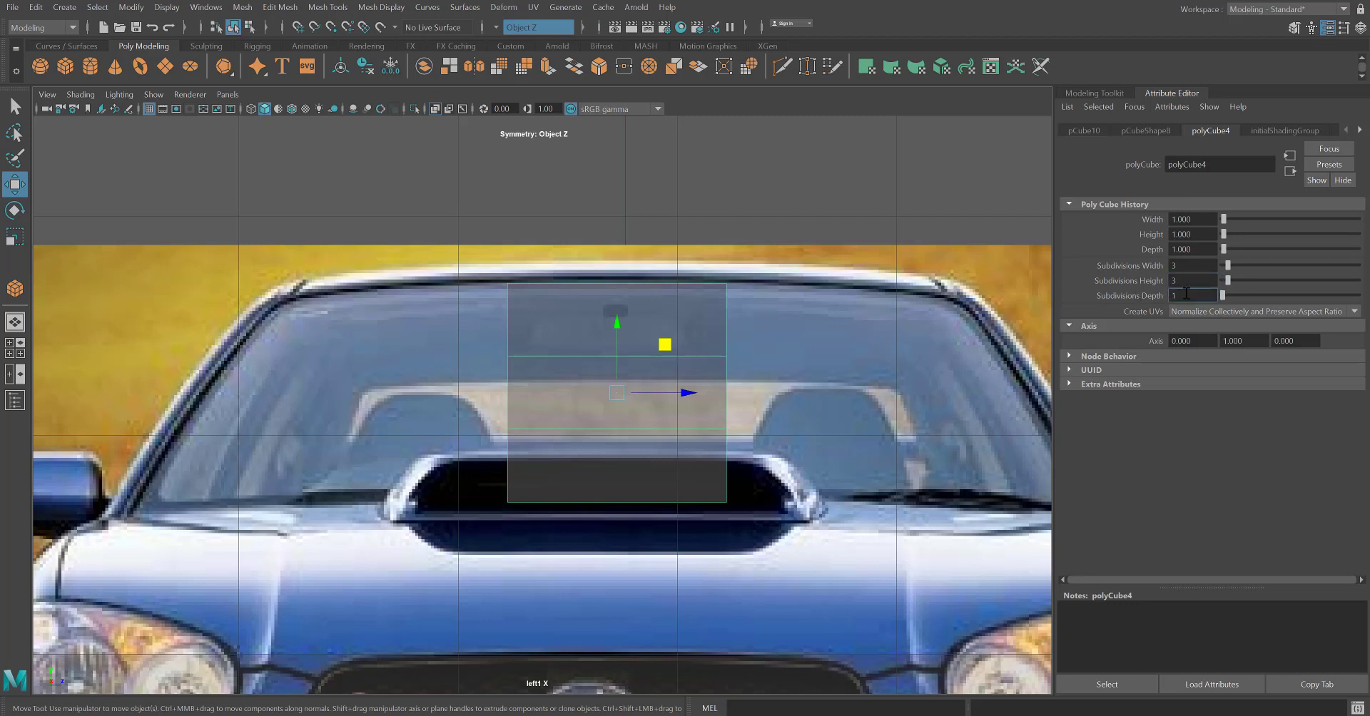
left_click(1184, 281)
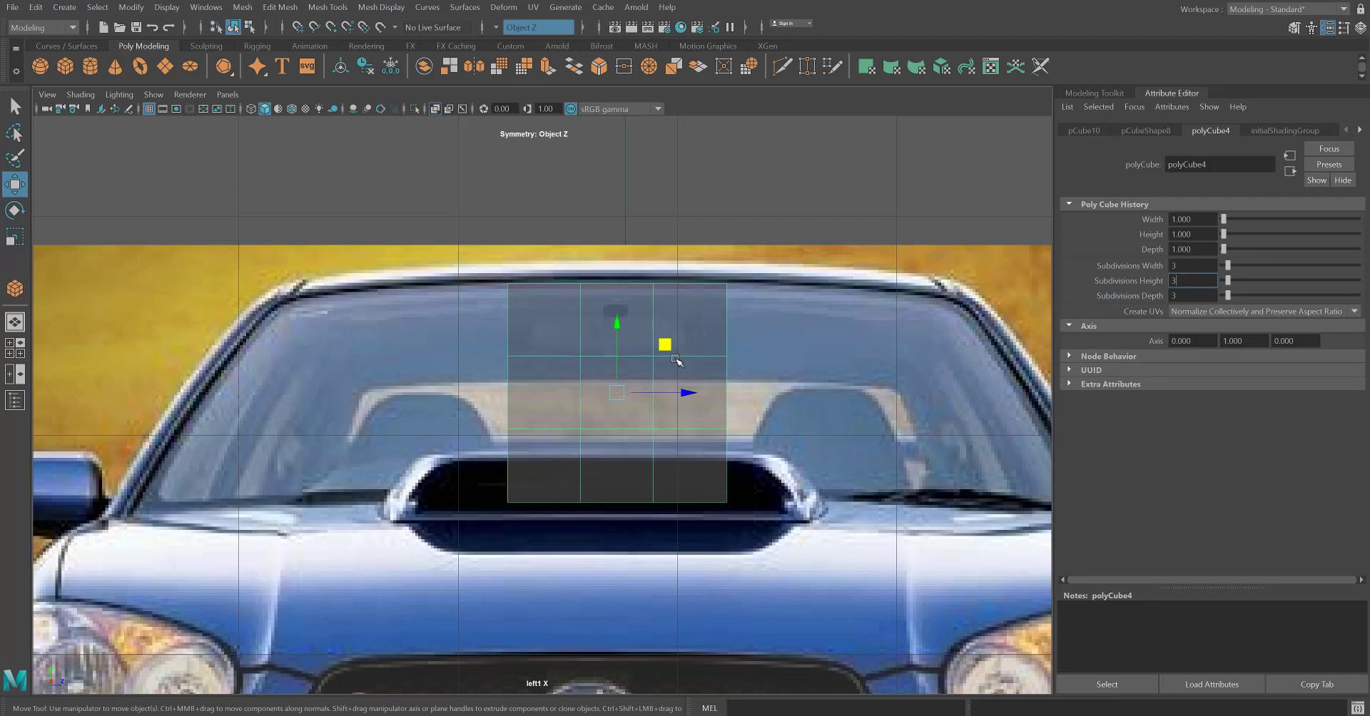
In vertex mode, spread the cube's top corner and inner vertices symmetrically along the windshield's upper edge in the reference.
scroll(507, 509, "up", 1)
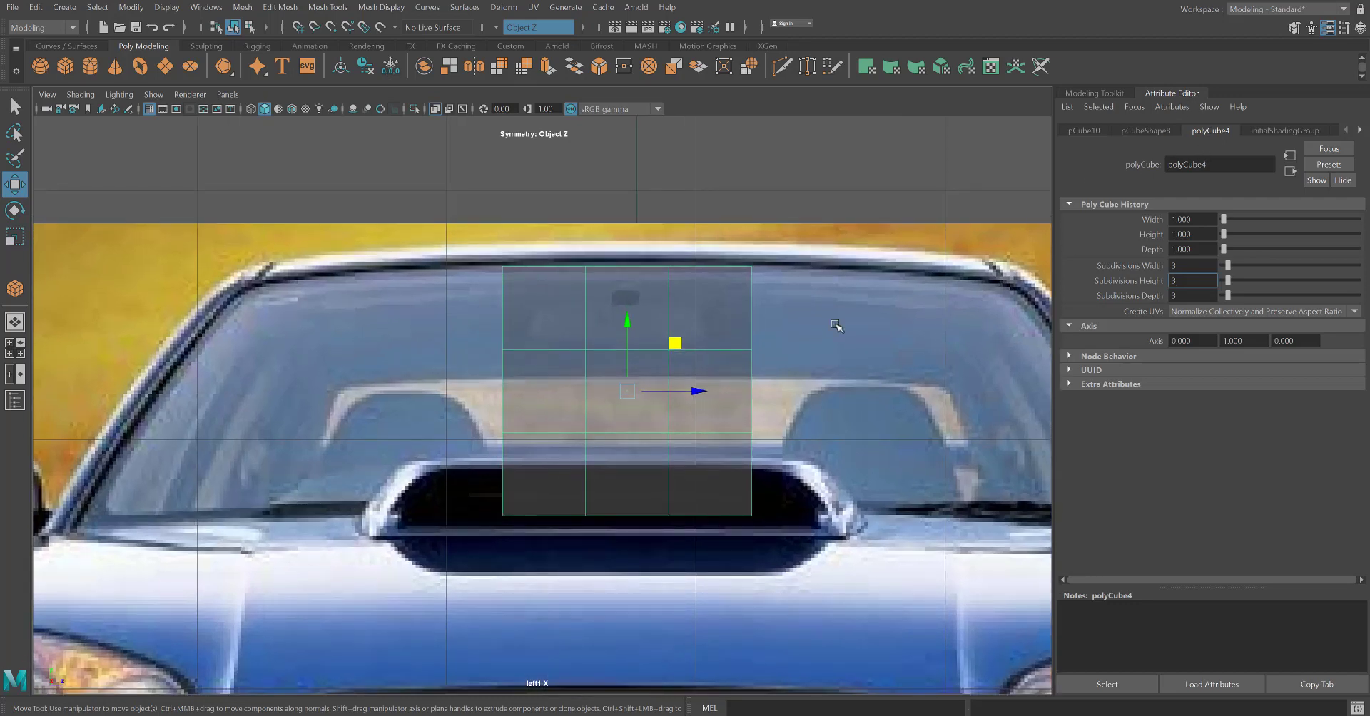
right_click_drag(514, 345, 439, 332)
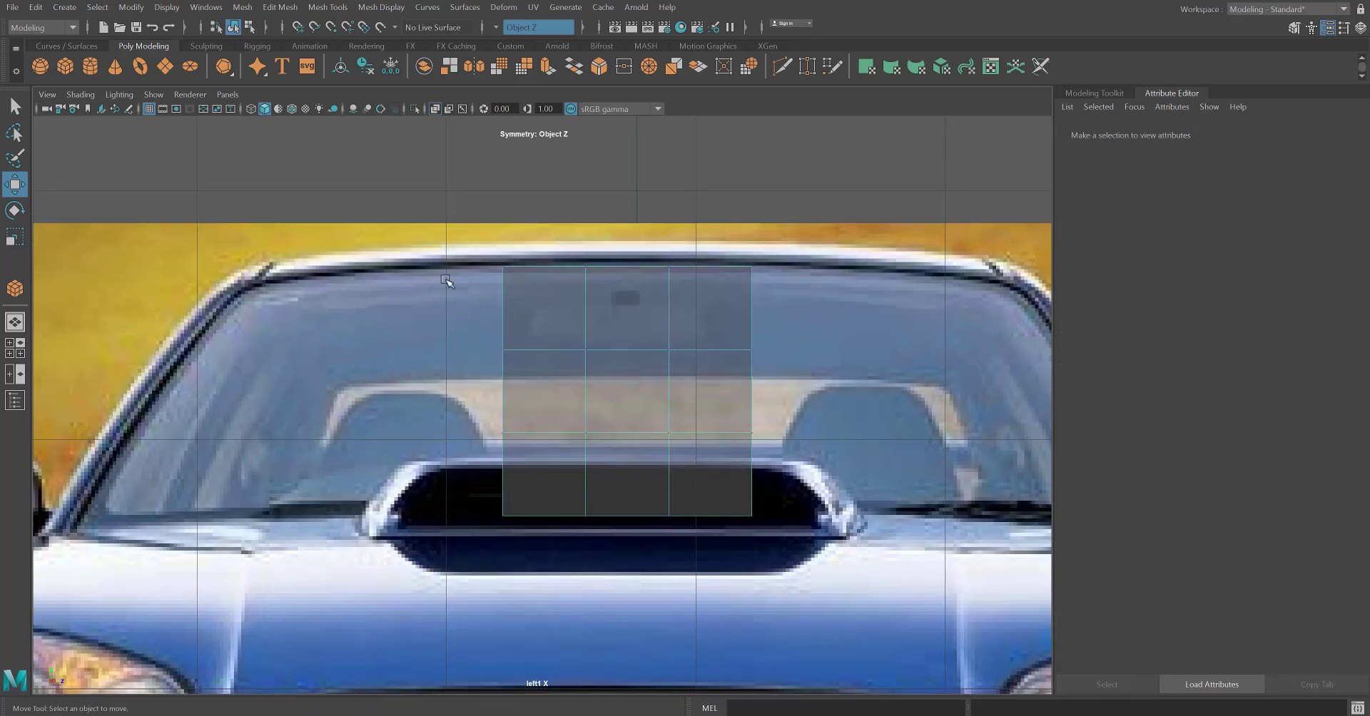
left_click_drag(446, 313, 535, 394)
right_click_drag(568, 331, 480, 326)
left_click_drag(430, 237, 541, 315)
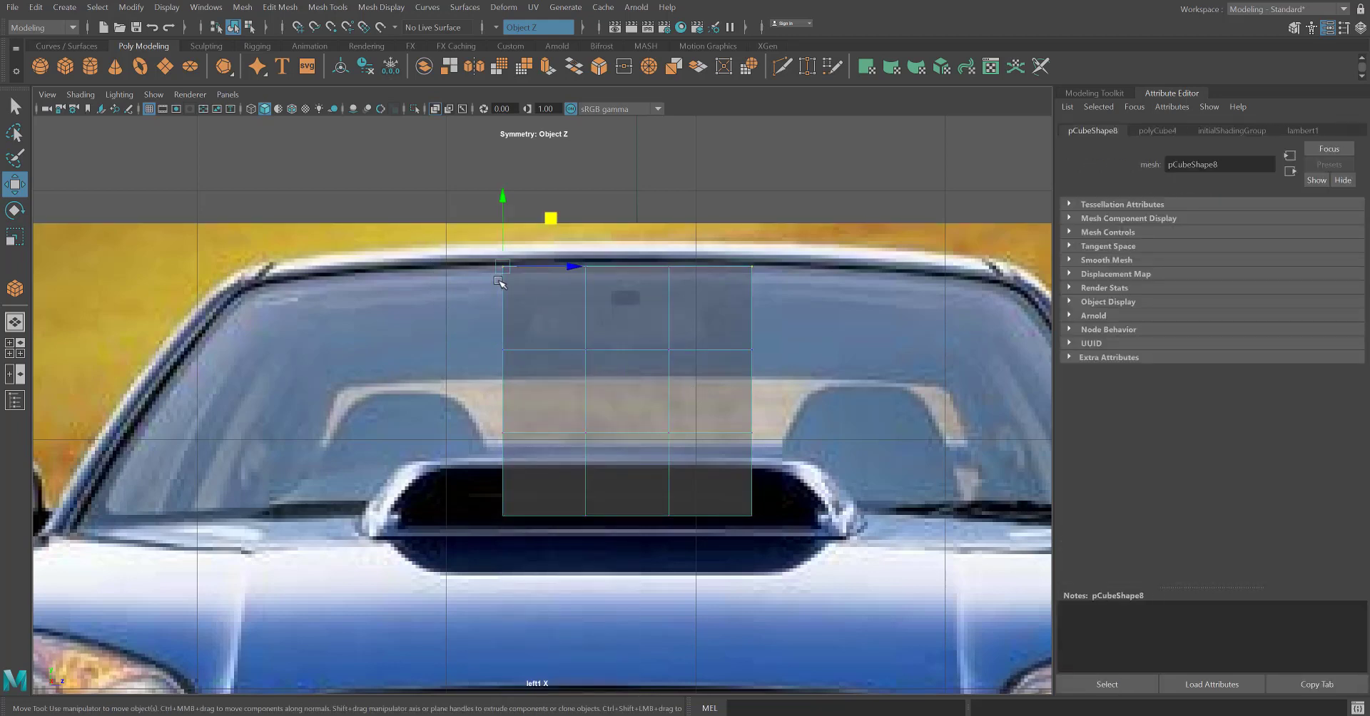
left_click_drag(502, 272, 243, 289)
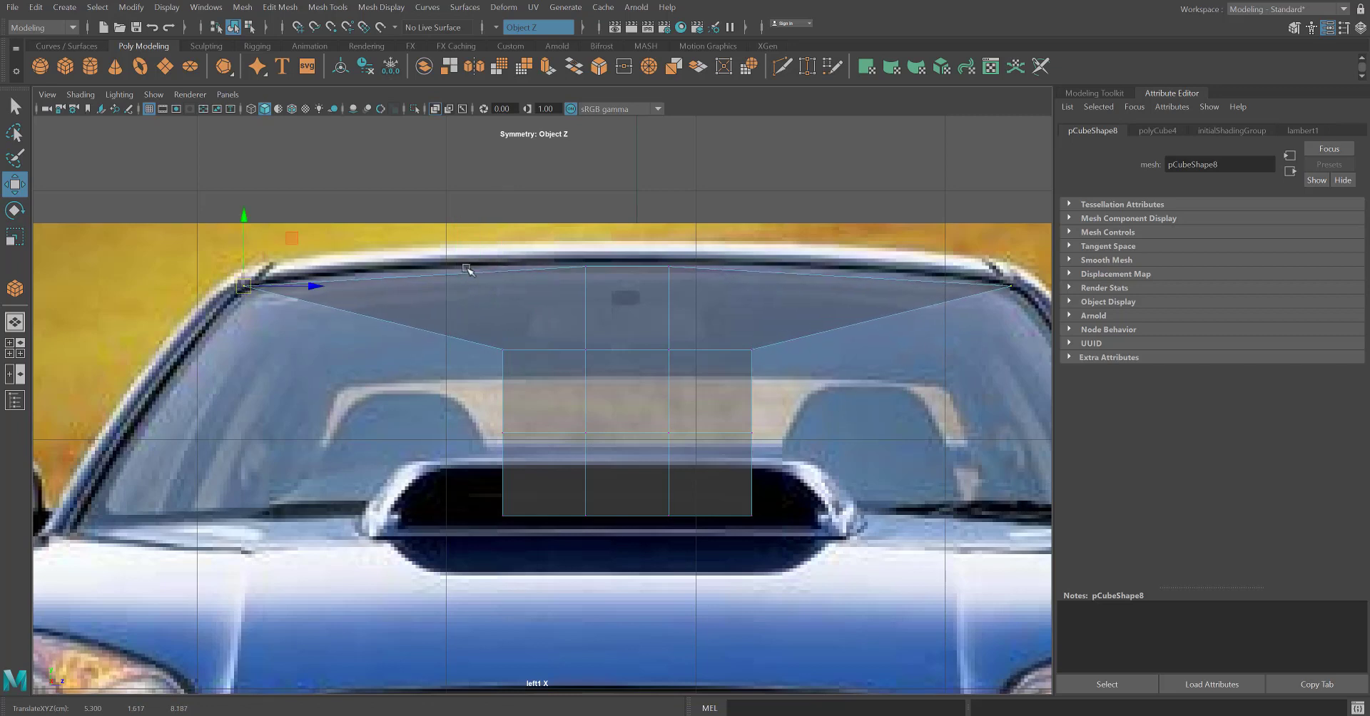
left_click(578, 269)
left_click_drag(574, 272, 448, 273)
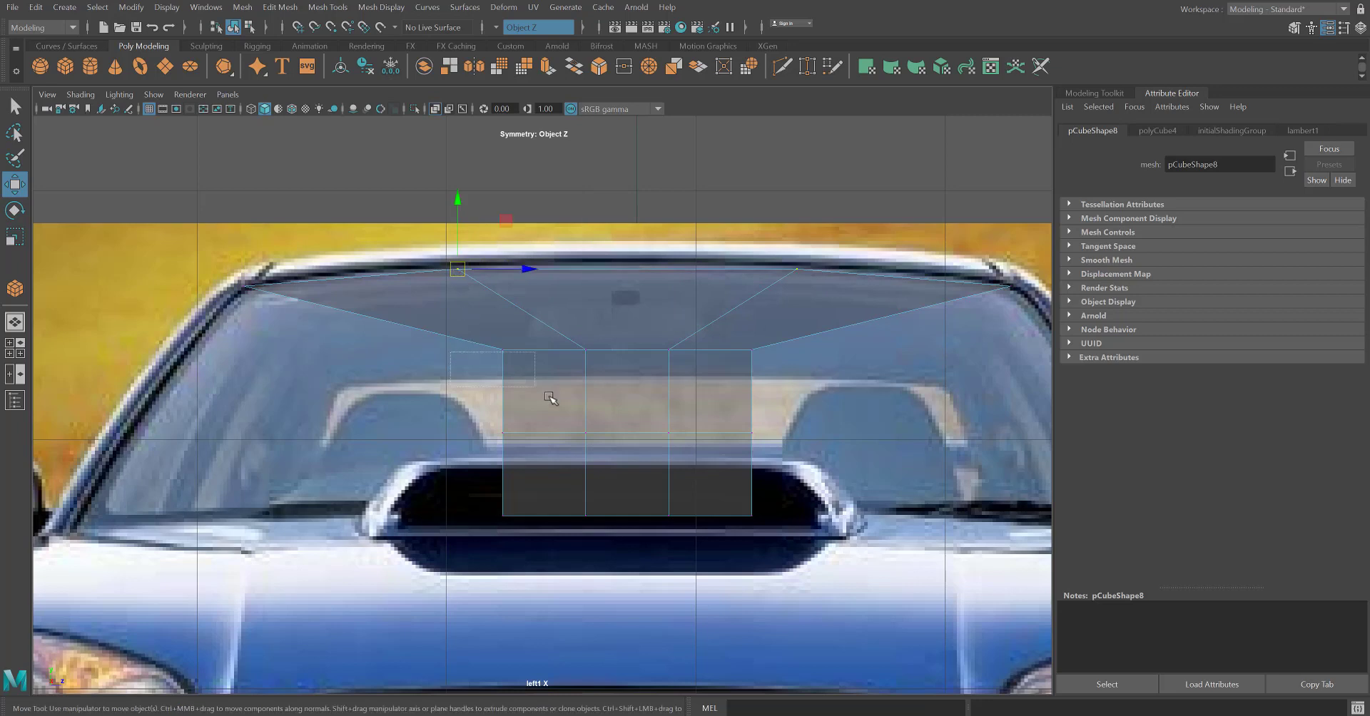
Spread the cube's outer vertices symmetrically down the windshield's side edges in the reference, ending at its lower corners.
left_click(515, 330)
left_click_drag(504, 363, 150, 420)
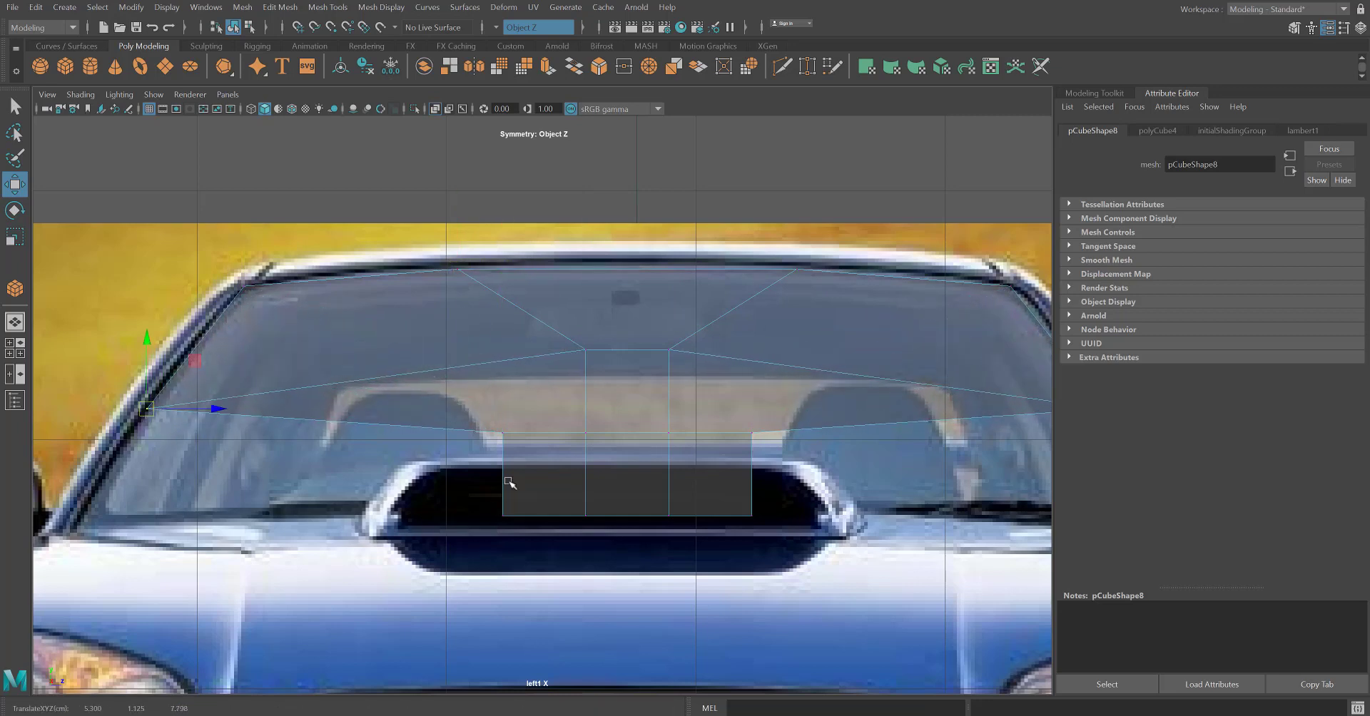
left_click_drag(529, 465, 120, 451)
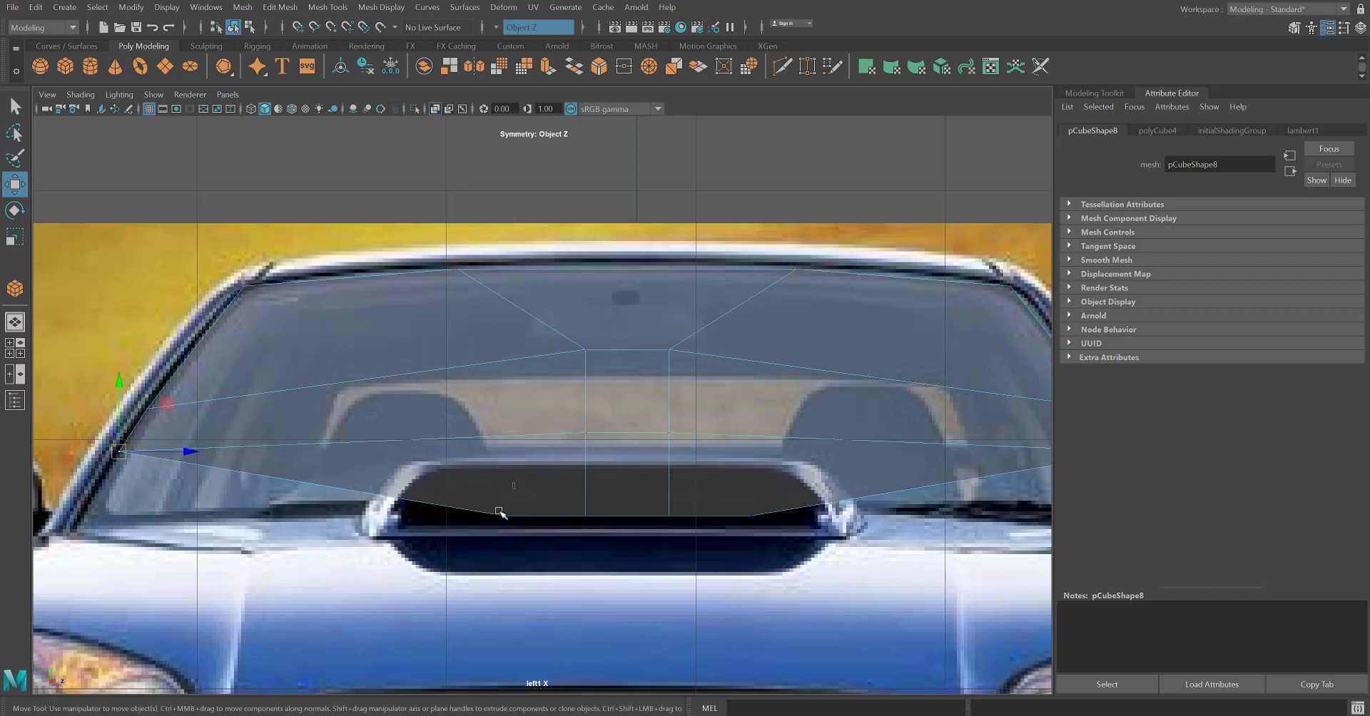
left_click(503, 515)
left_click_drag(503, 515, 79, 523)
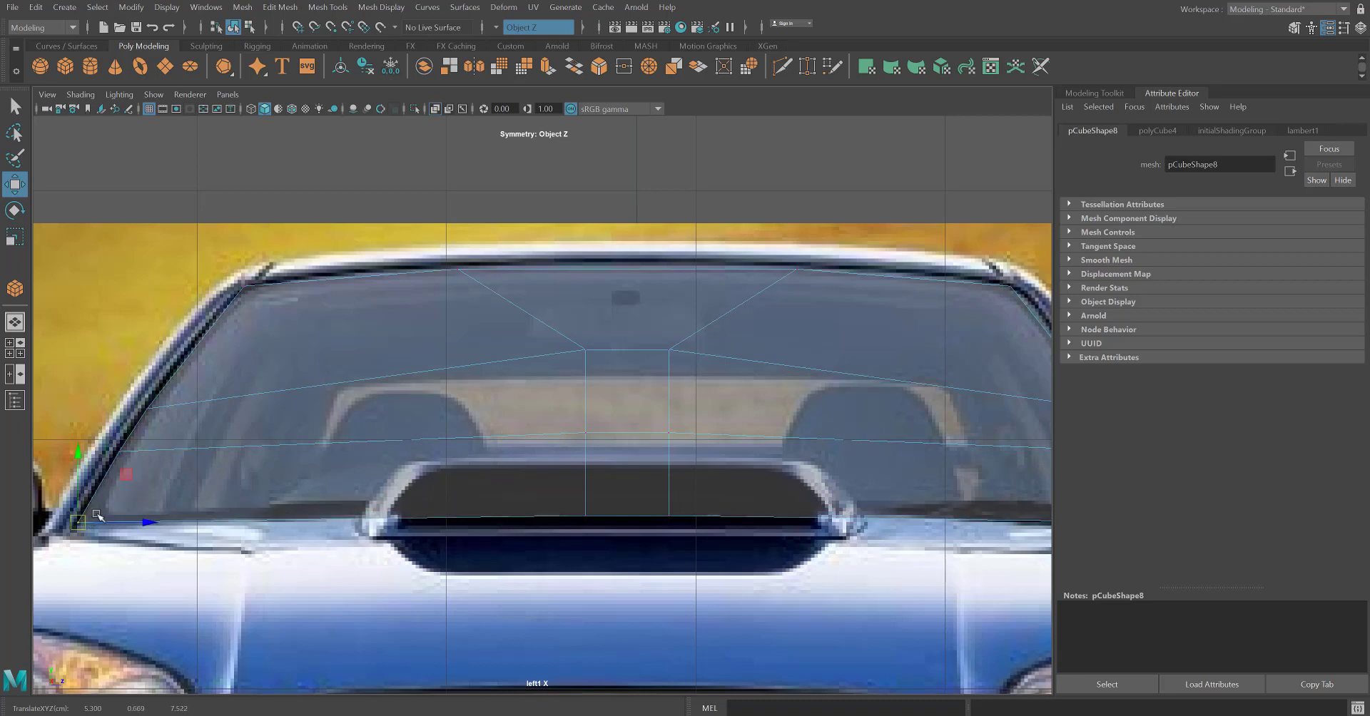
Spread the bottom inner vertices symmetrically along the windshield's lower edge and fine-tune the upper corner vertices.
left_click(584, 515)
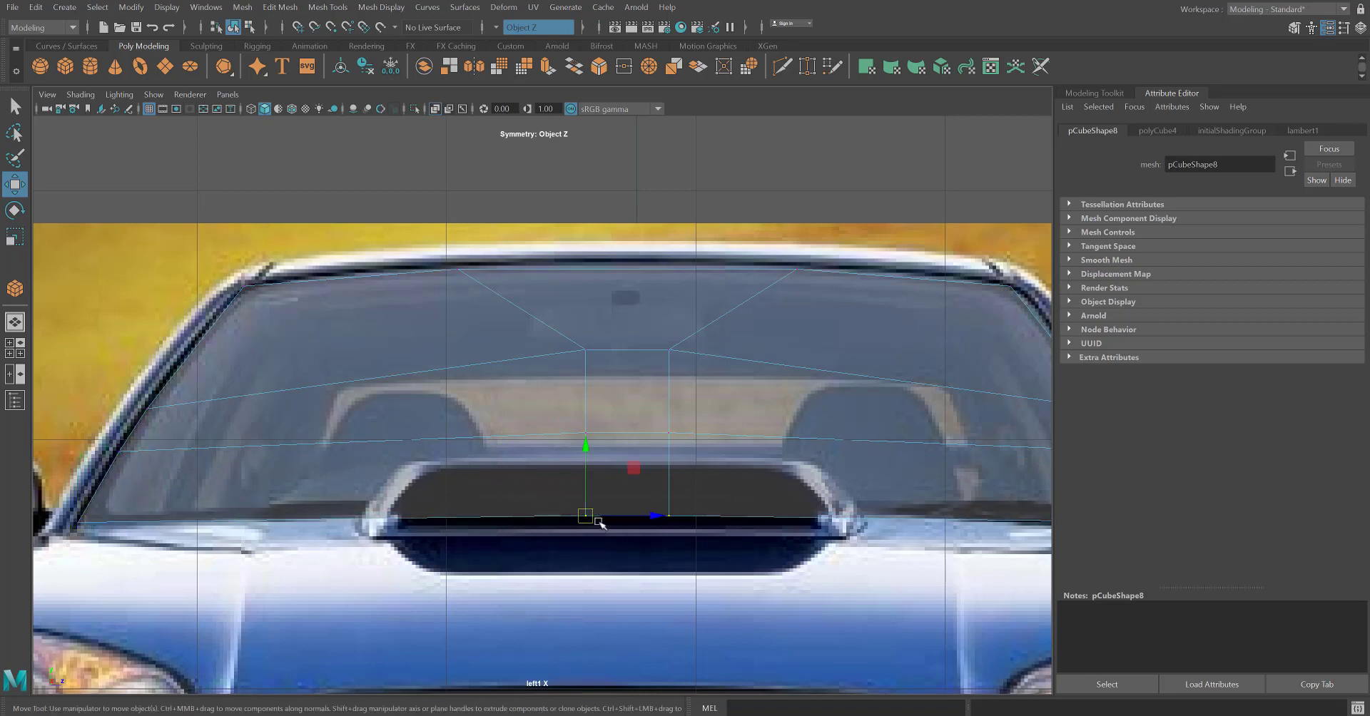
left_click_drag(582, 515, 535, 503)
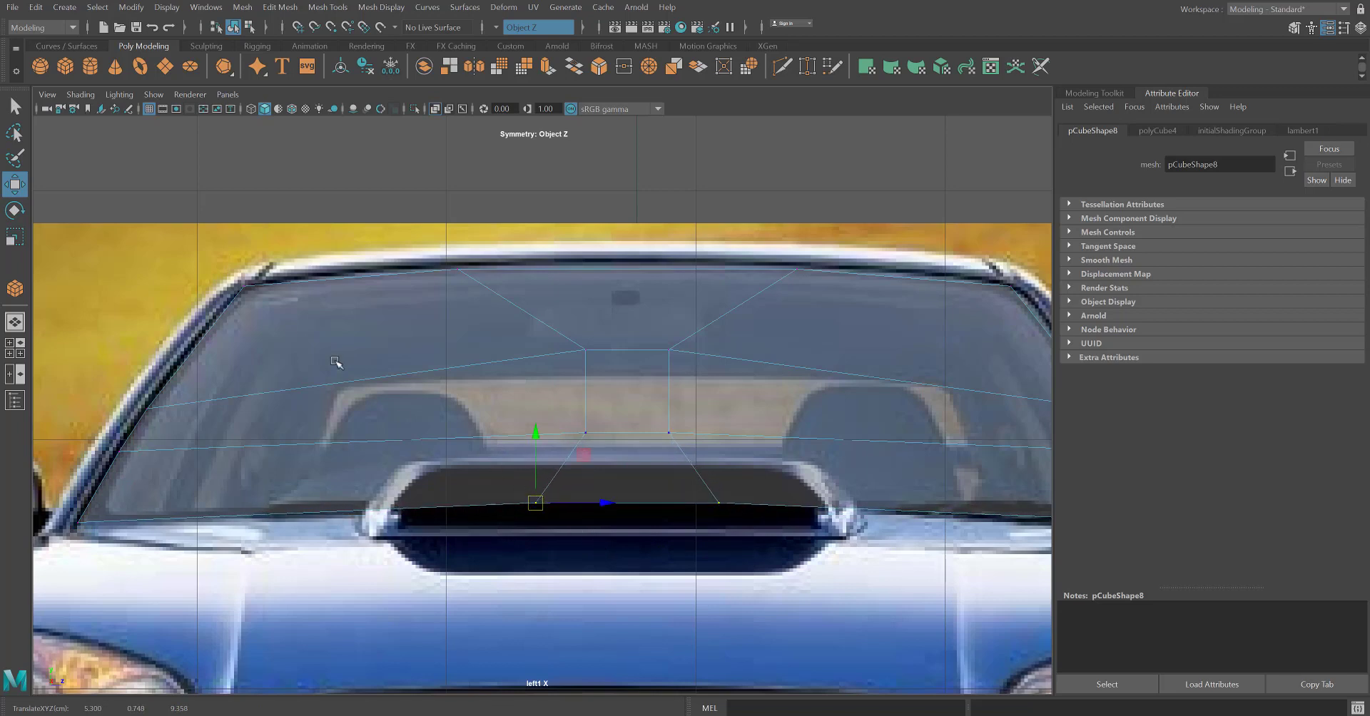
left_click(246, 289)
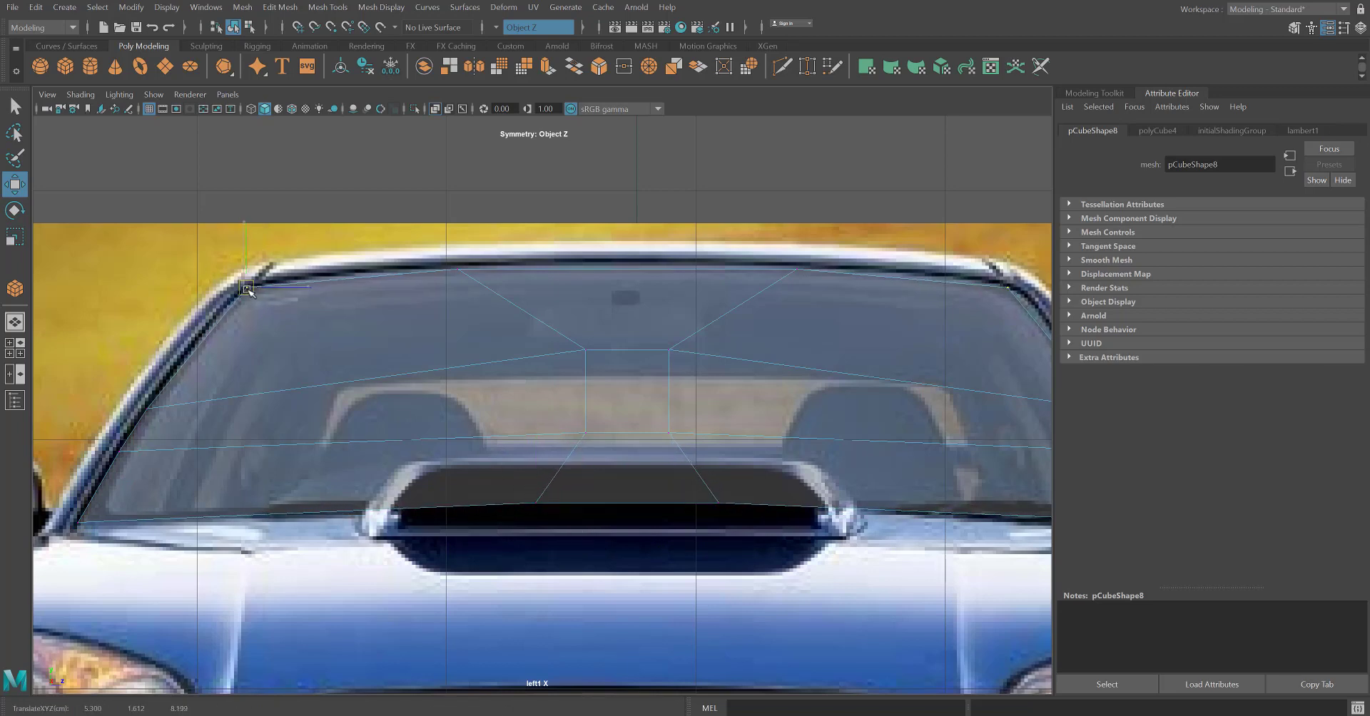
left_click_drag(247, 291, 246, 290)
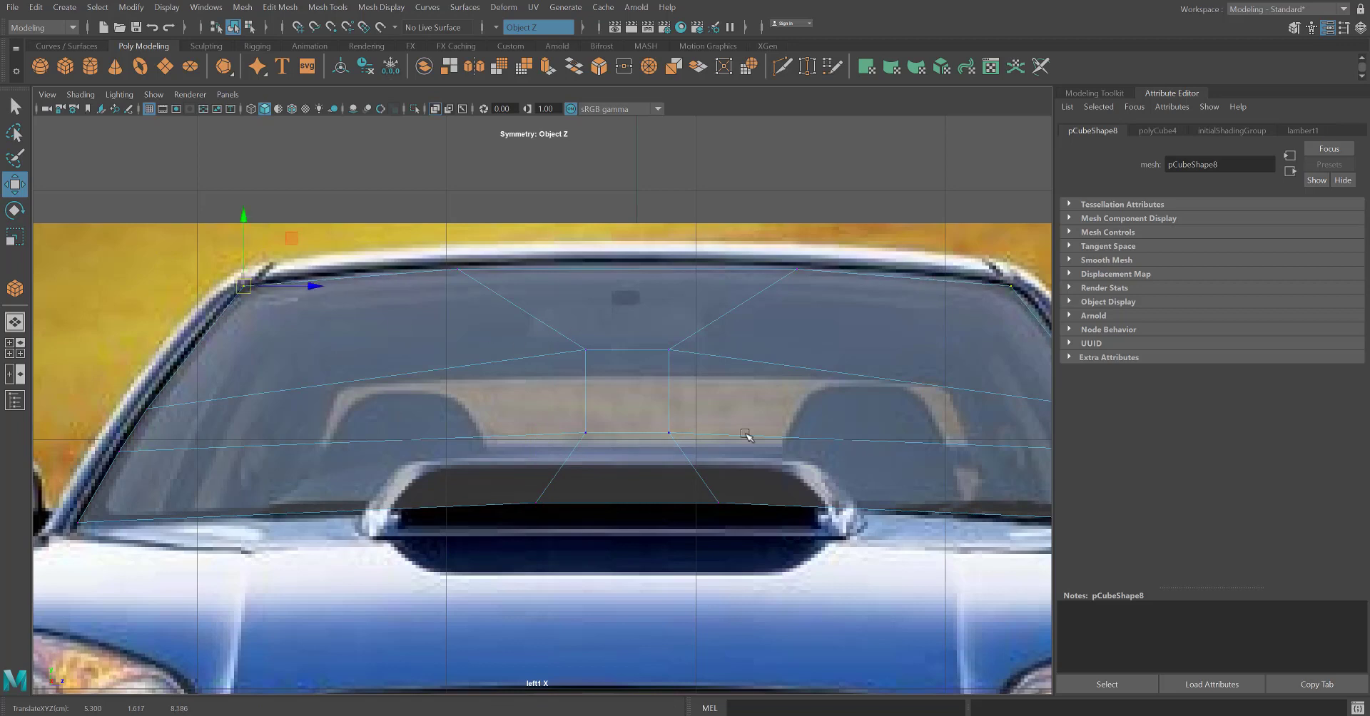
Return the windshield mesh to object mode and stretch it lengthwise along the X axis in the perspective view.
key("space")
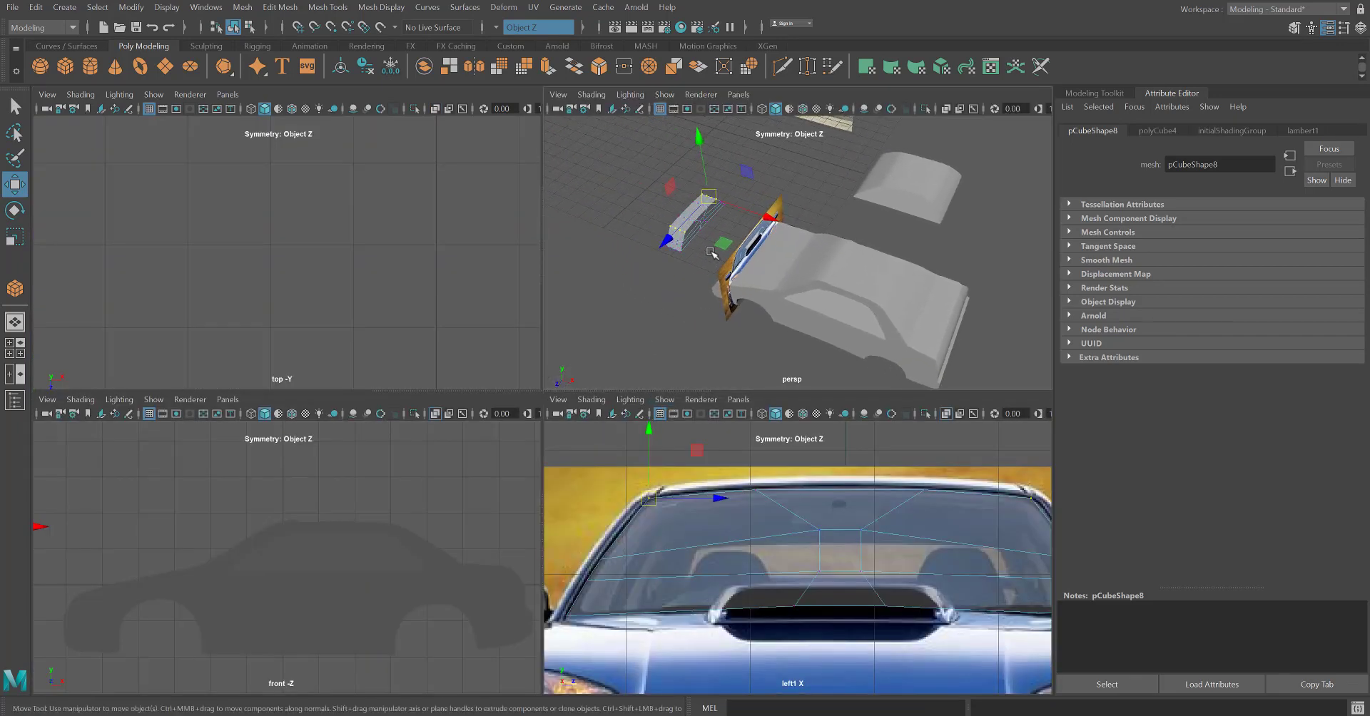
right_click(686, 223)
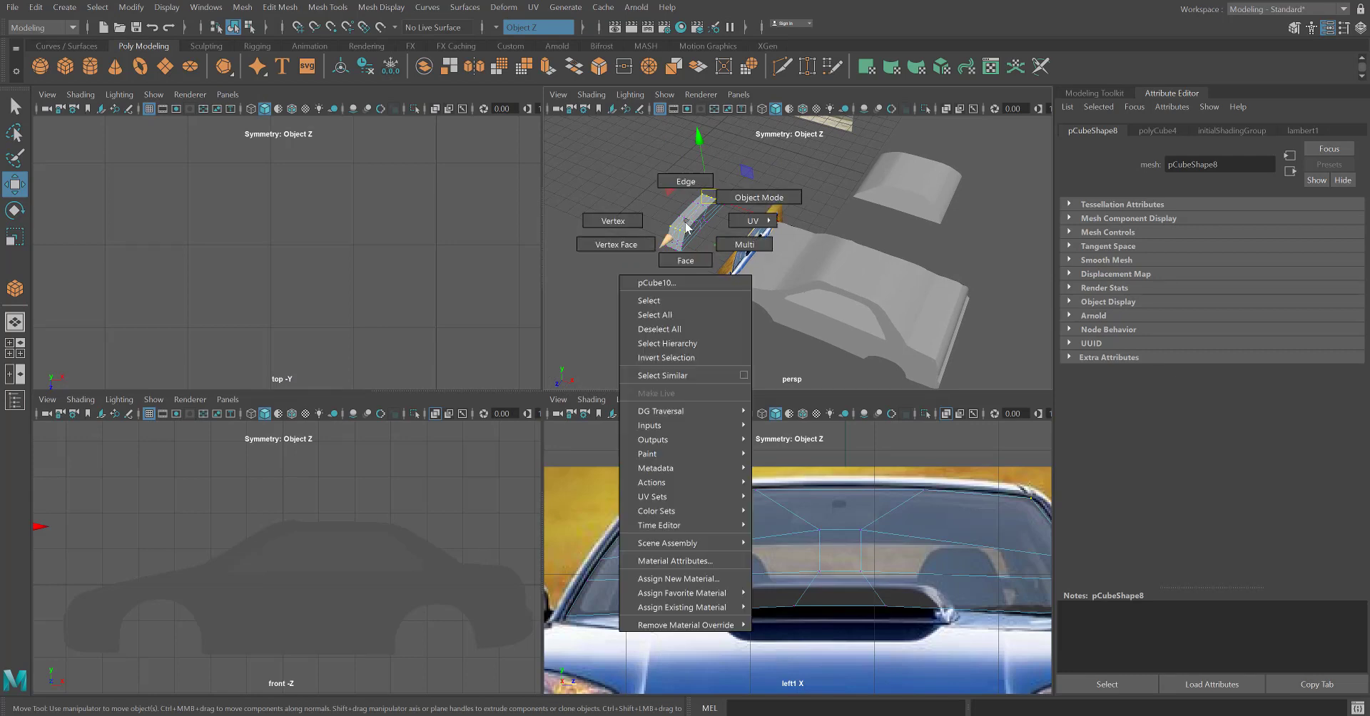
left_click(758, 198)
key("e")
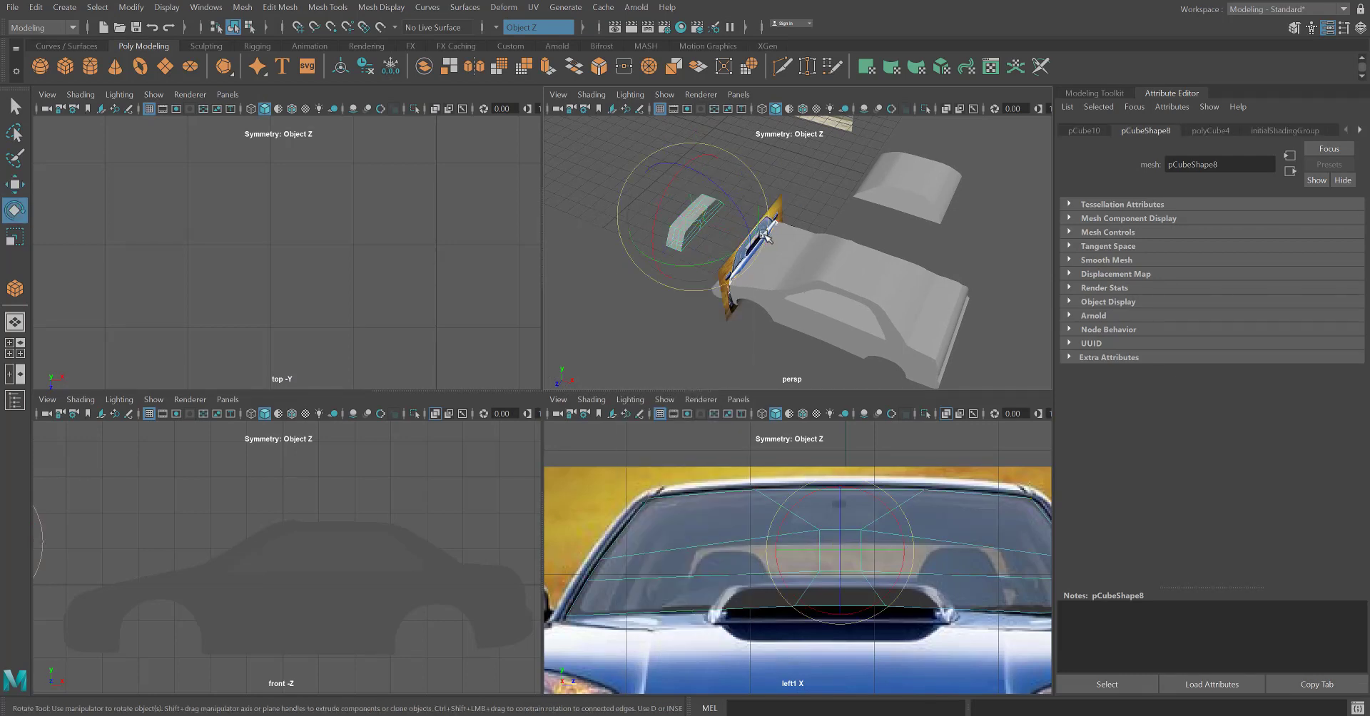
key("r")
left_click_drag(738, 239, 1317, 468)
Move the stretched windshield mesh towards the car so that it passes through the body.
scroll(821, 307, "down", 6)
scroll(839, 289, "up", 4)
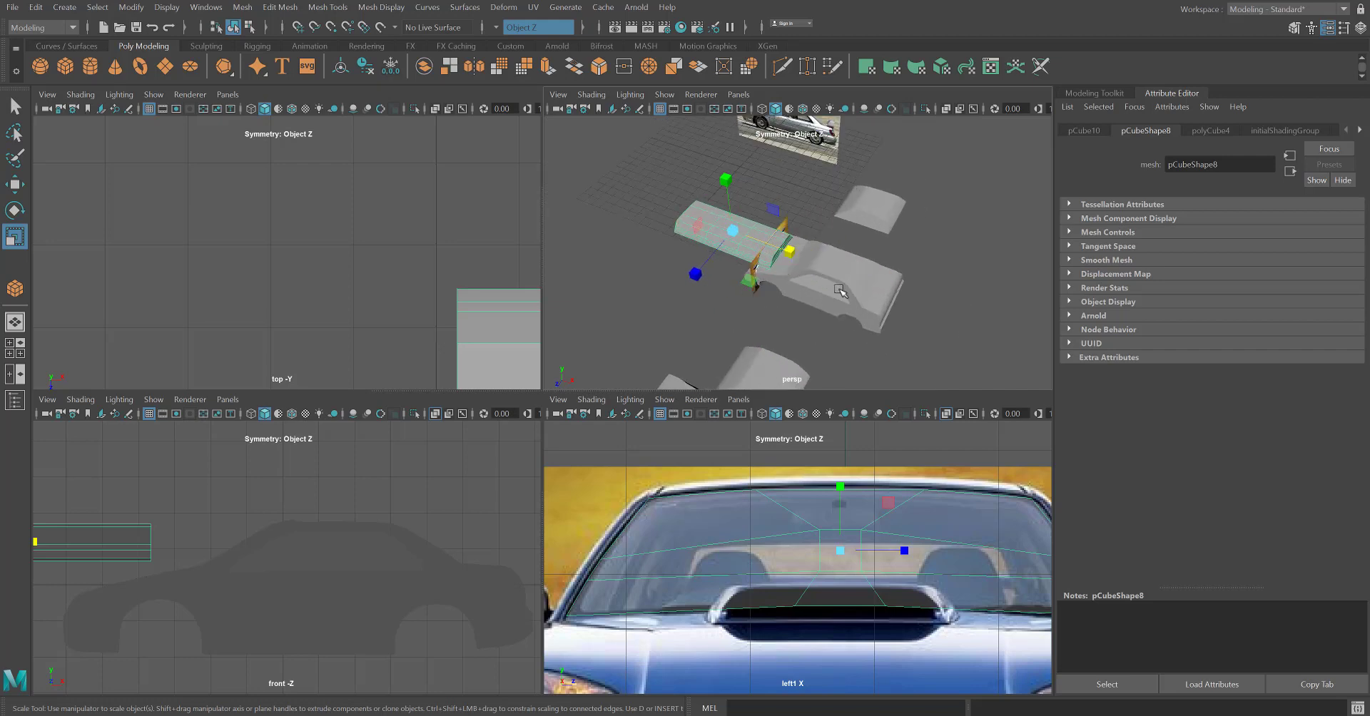
scroll(840, 289, "up", 2)
key("w")
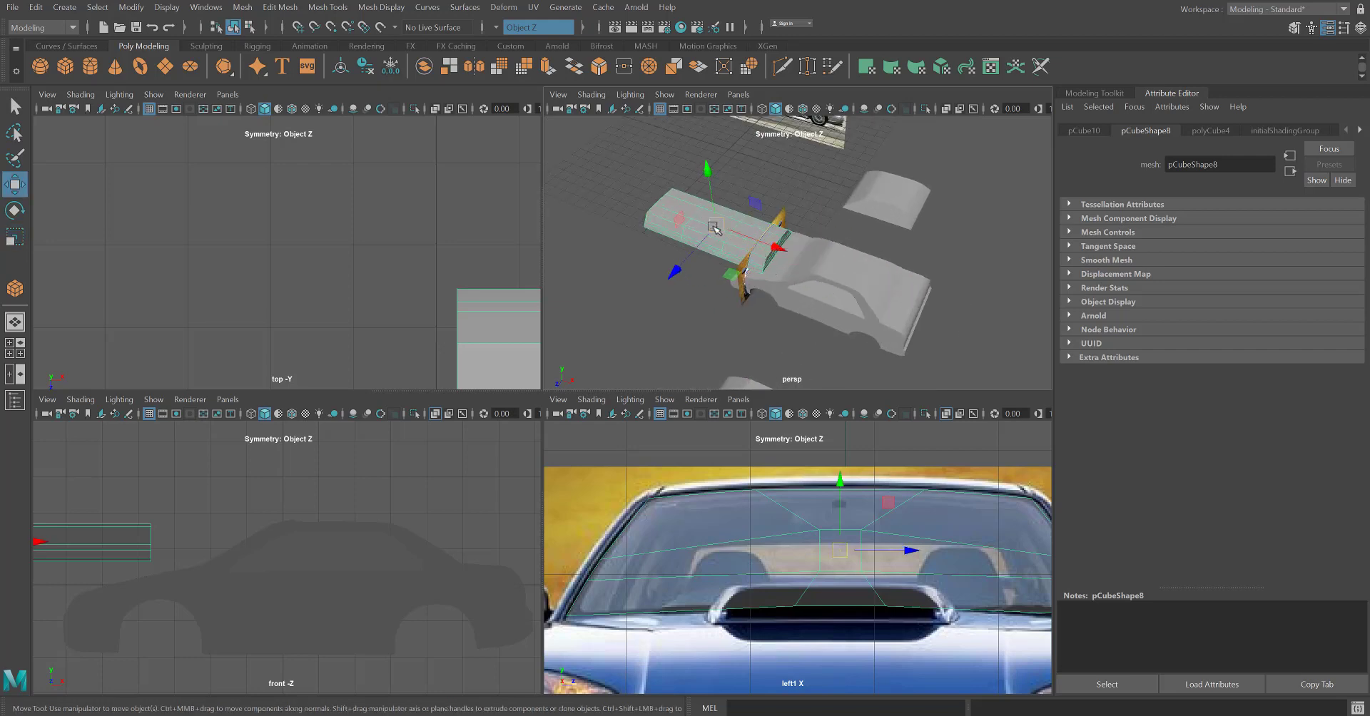
left_click_drag(713, 227, 865, 230)
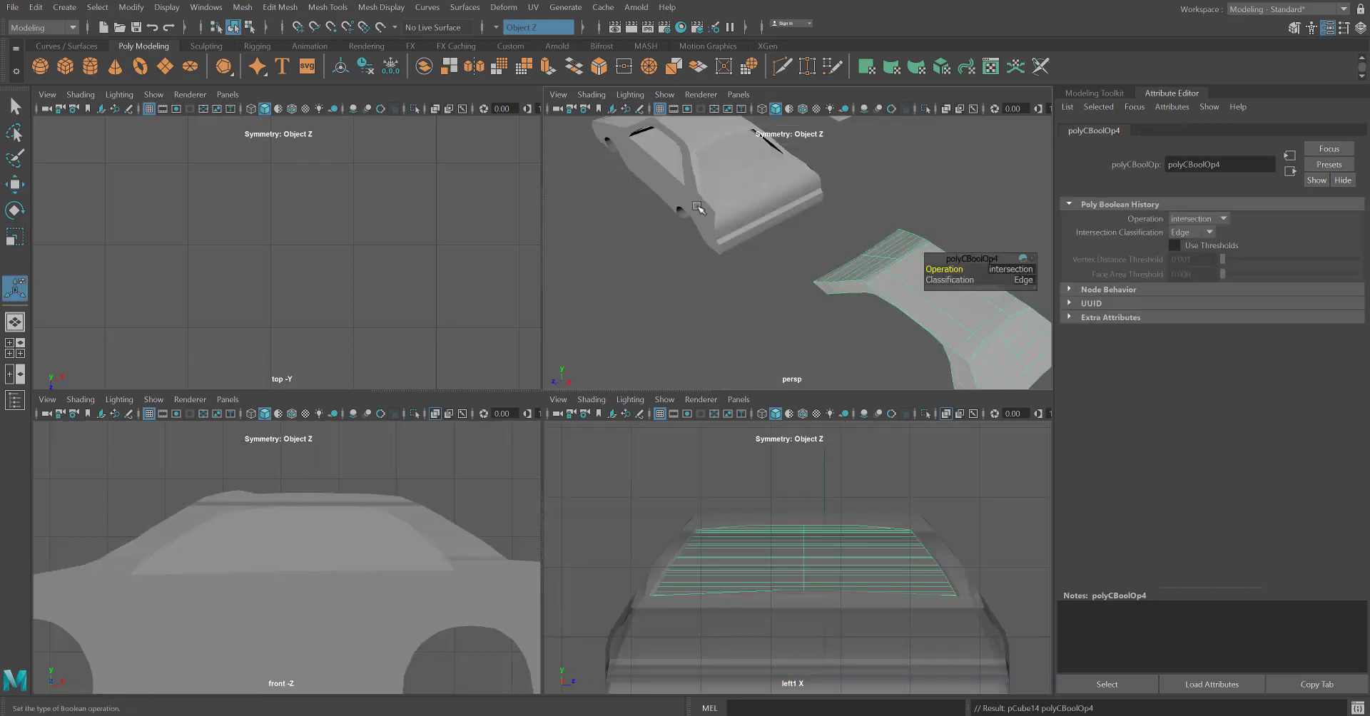
Move the Boolean intersection mesh of the front and rear windows back into the car body, to -14.089 in X.
mouse_move(719, 261)
left_mouse_down("alt")
mouse_move(828, 254)
mouse_move(731, 276)
left_mouse_up("alt")
left_click(953, 209)
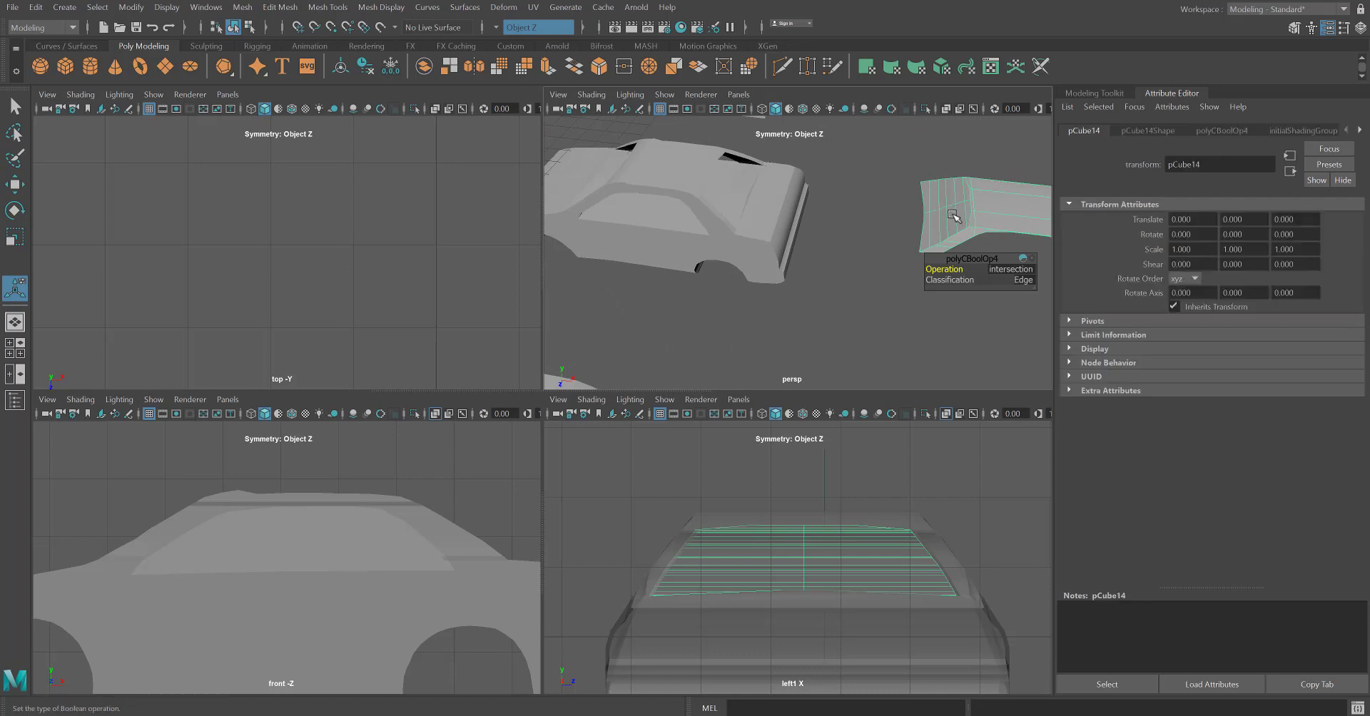
scroll(952, 214, "down", 3)
key("w")
left_click_drag(1022, 238, 709, 234)
scroll(643, 186, "up", 3)
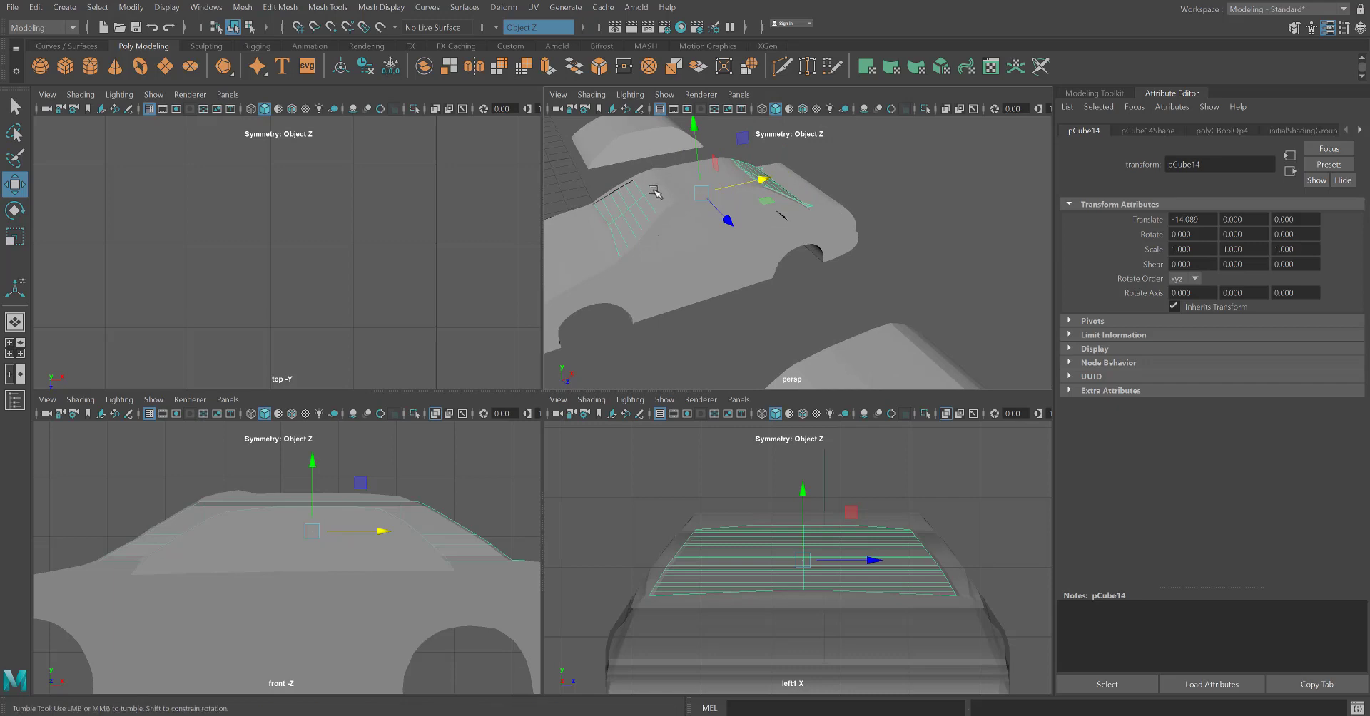
left_click_drag(652, 187, 648, 173, "alt")
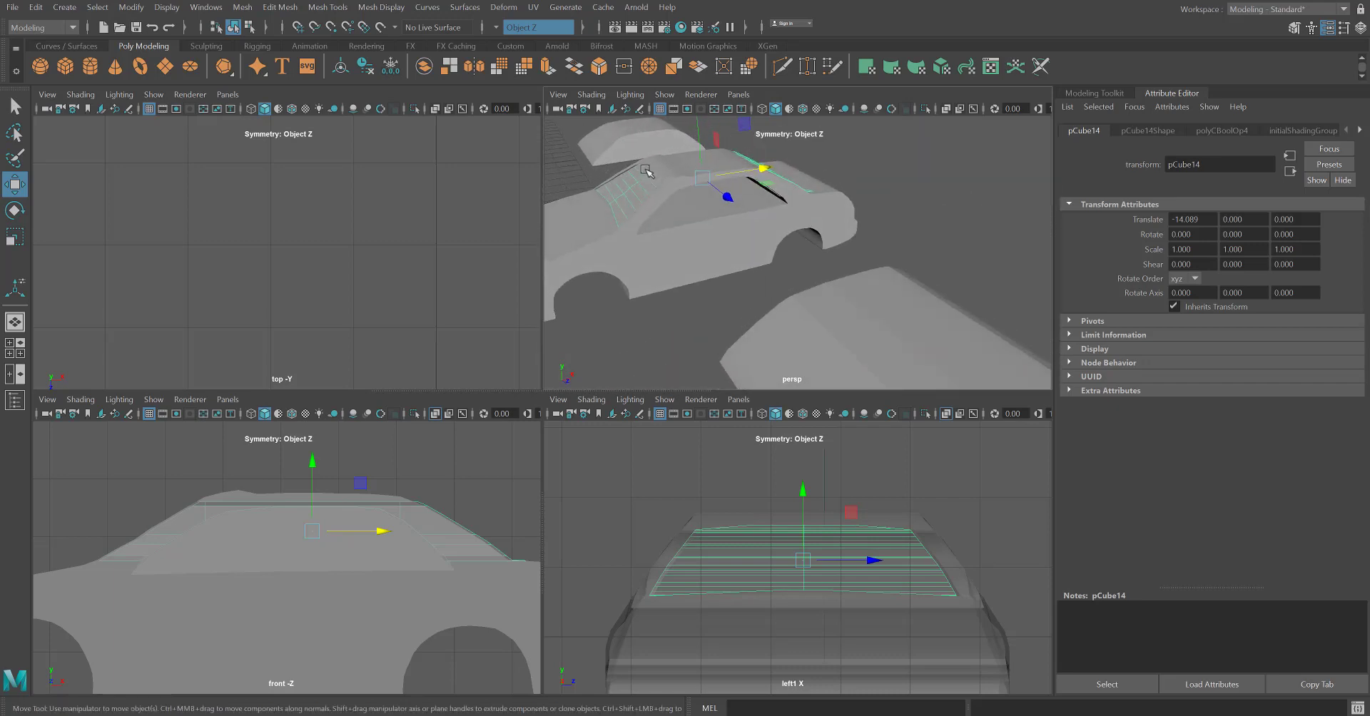
Select the side window mesh along with the front and rear windows and assign them a new Lambert material.
left_click(646, 161)
middle_click_drag(670, 166, 720, 240)
left_click(634, 186)
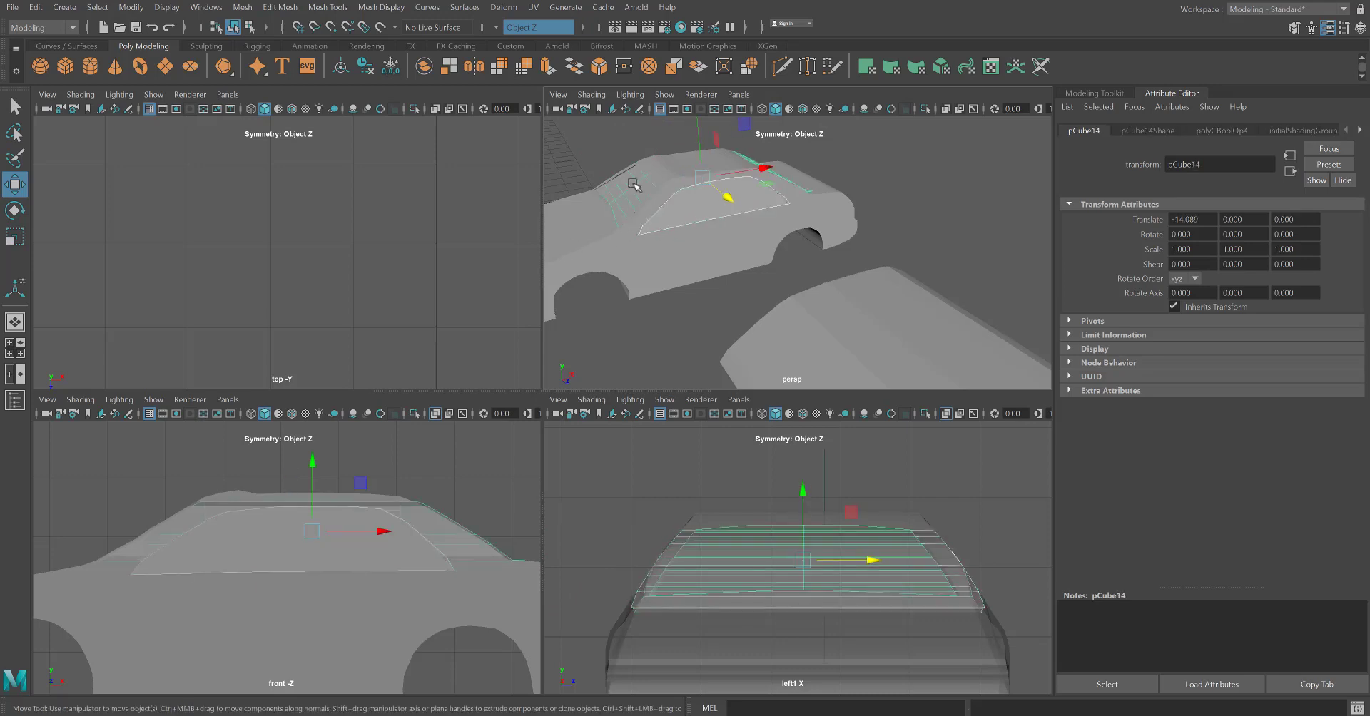
right_click_drag(689, 215, 718, 568)
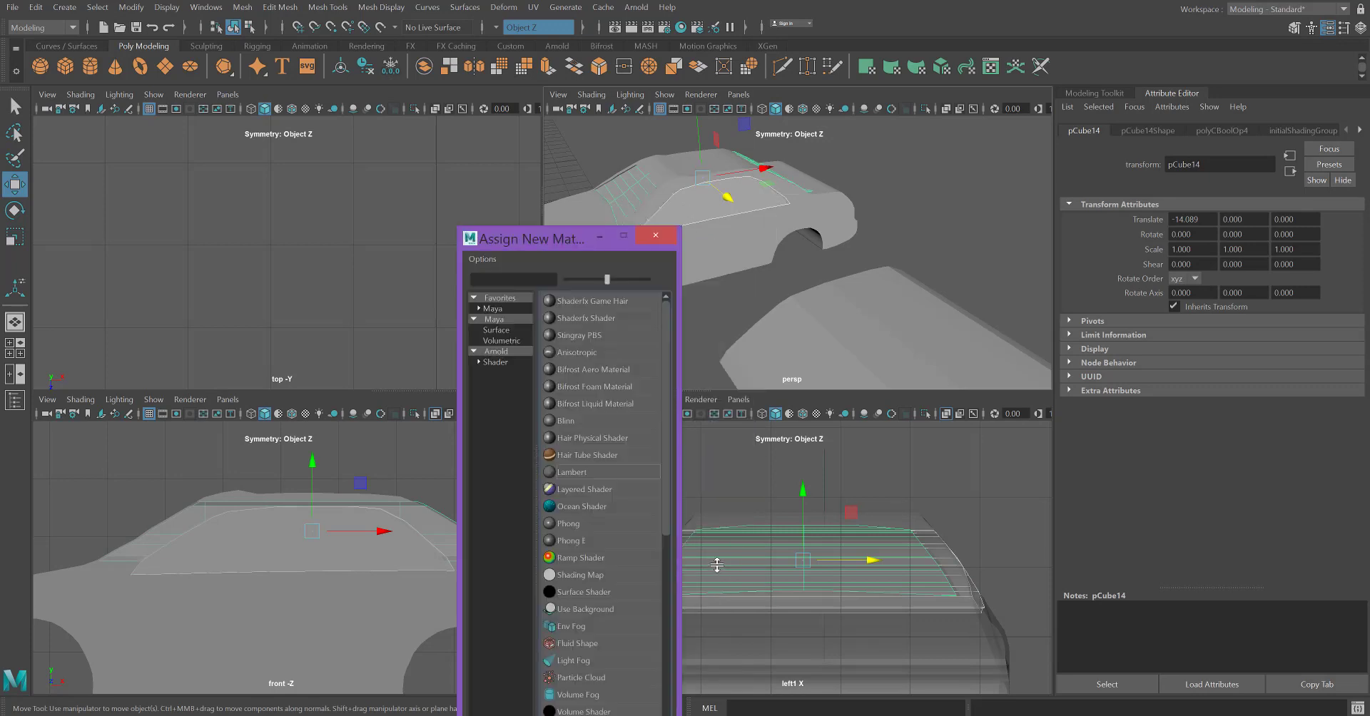
left_click(570, 473)
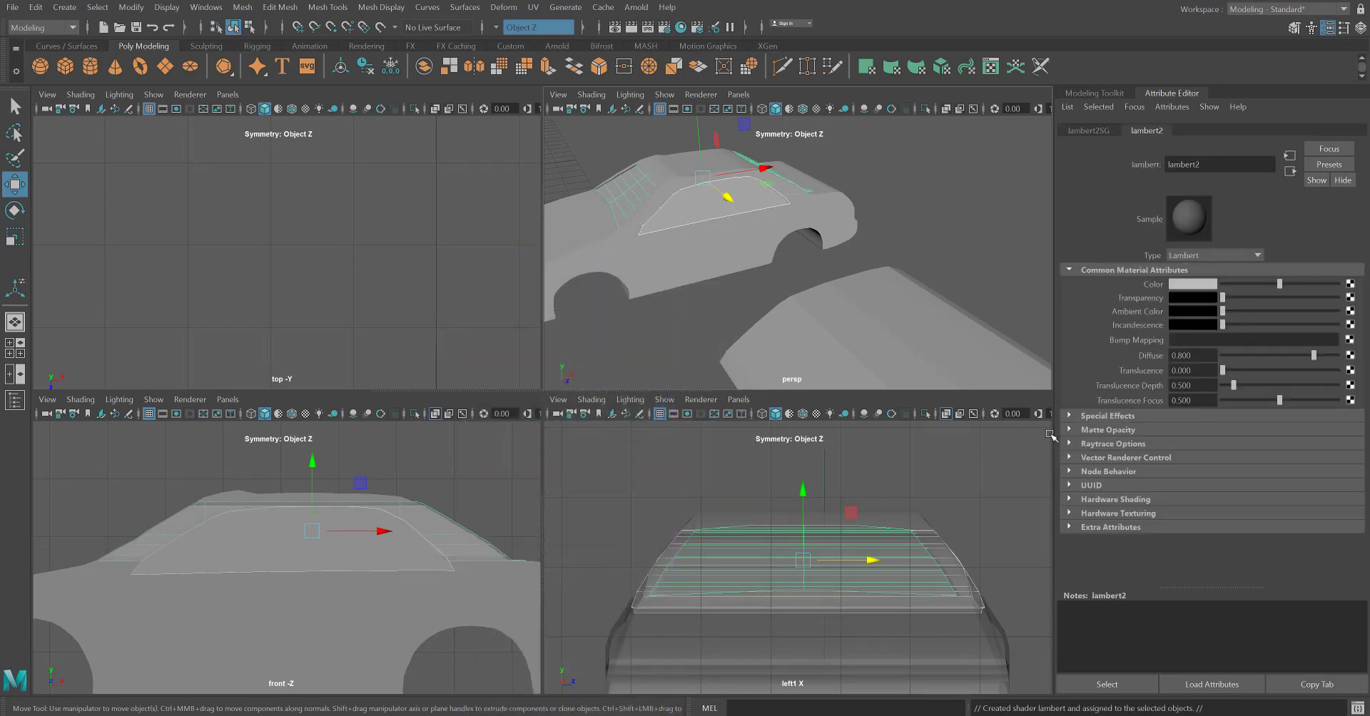
Colour the window material teal with saturation 0.792 and make it partly transparent.
left_click(1208, 285)
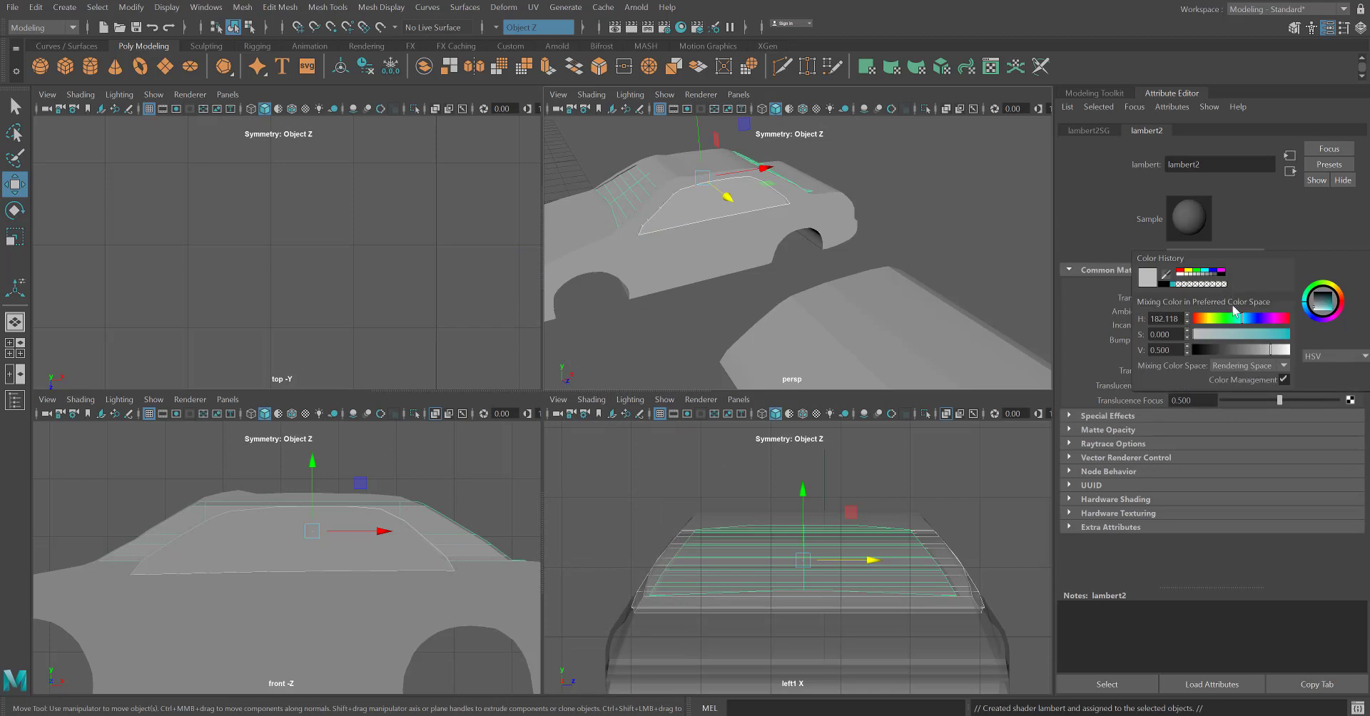
left_click_drag(1250, 332, 1269, 335)
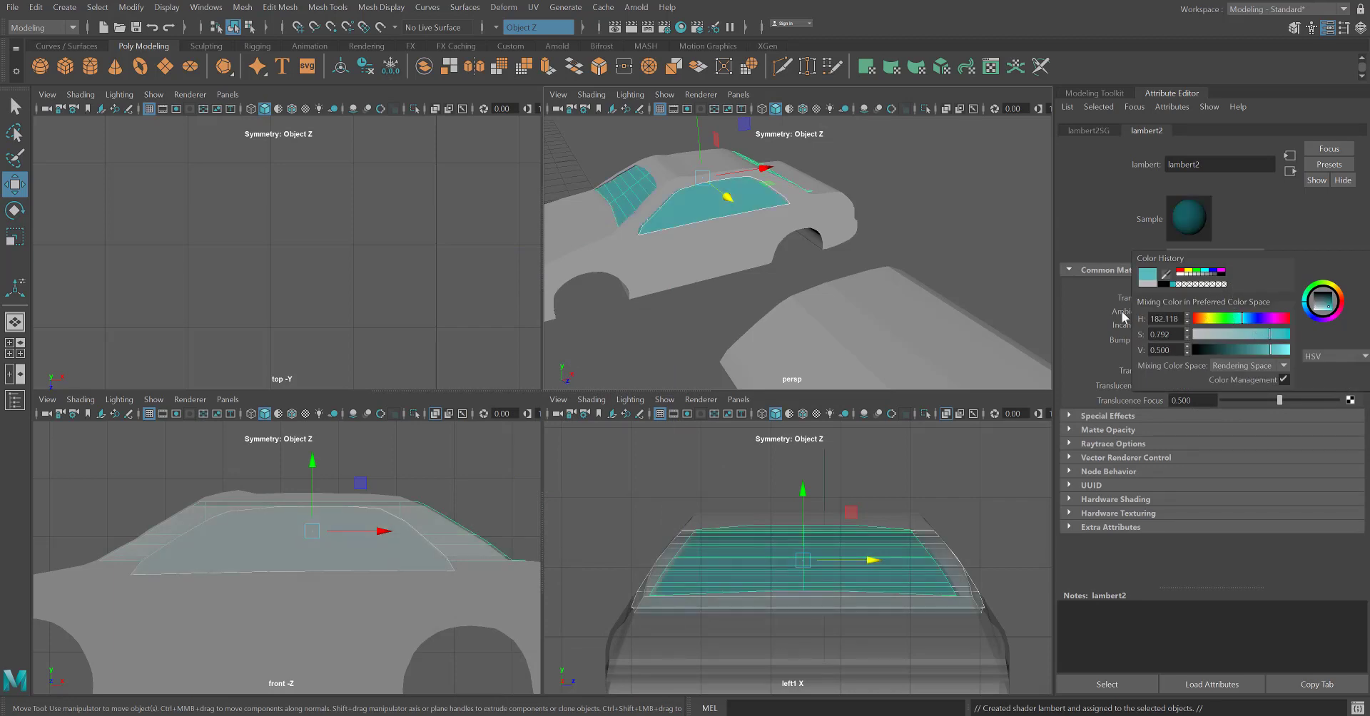
left_click_drag(1221, 299, 1264, 303)
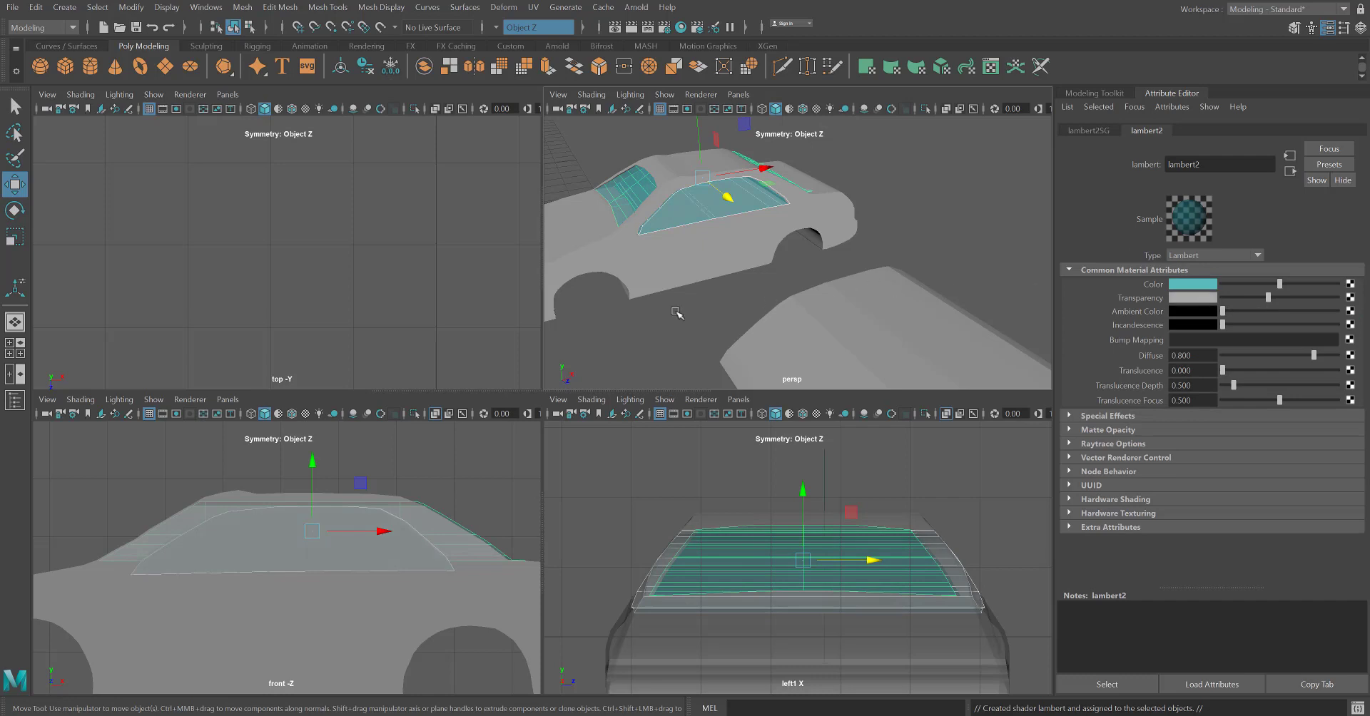
left_click(676, 313)
left_click_drag(754, 322, 702, 314, "alt")
mouse_move(687, 208)
left_mouse_down("alt")
mouse_move(671, 228)
mouse_move(649, 219)
mouse_move(663, 200)
left_mouse_up("alt")
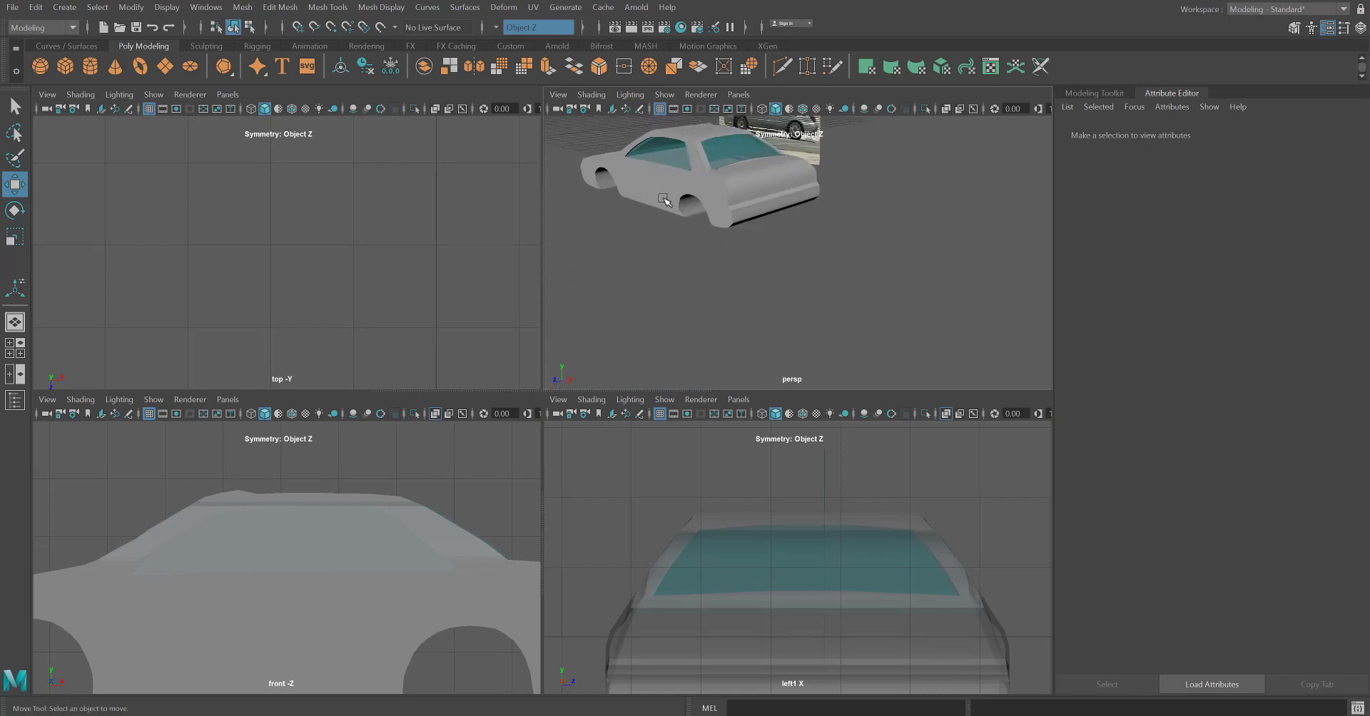
Assign a new Lambert material to the car body and set its colour to black.
left_click(664, 186)
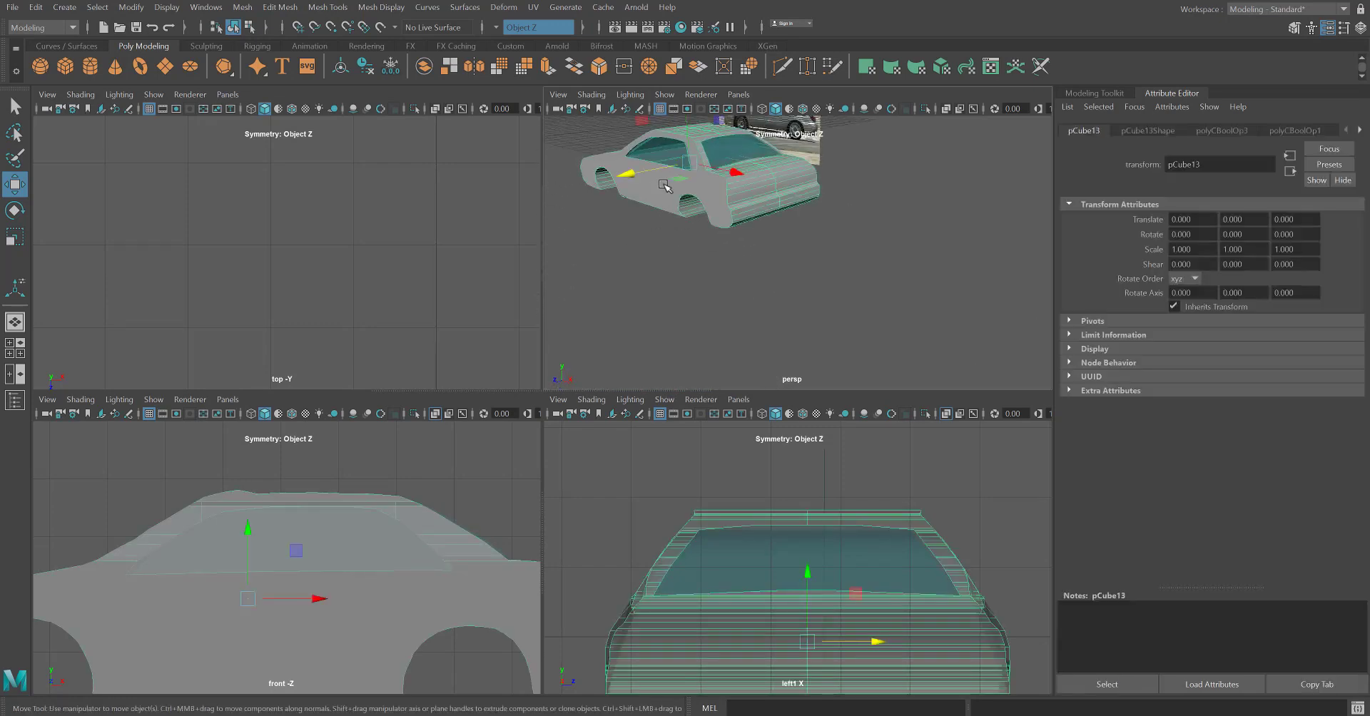
right_click_drag(661, 195, 696, 541)
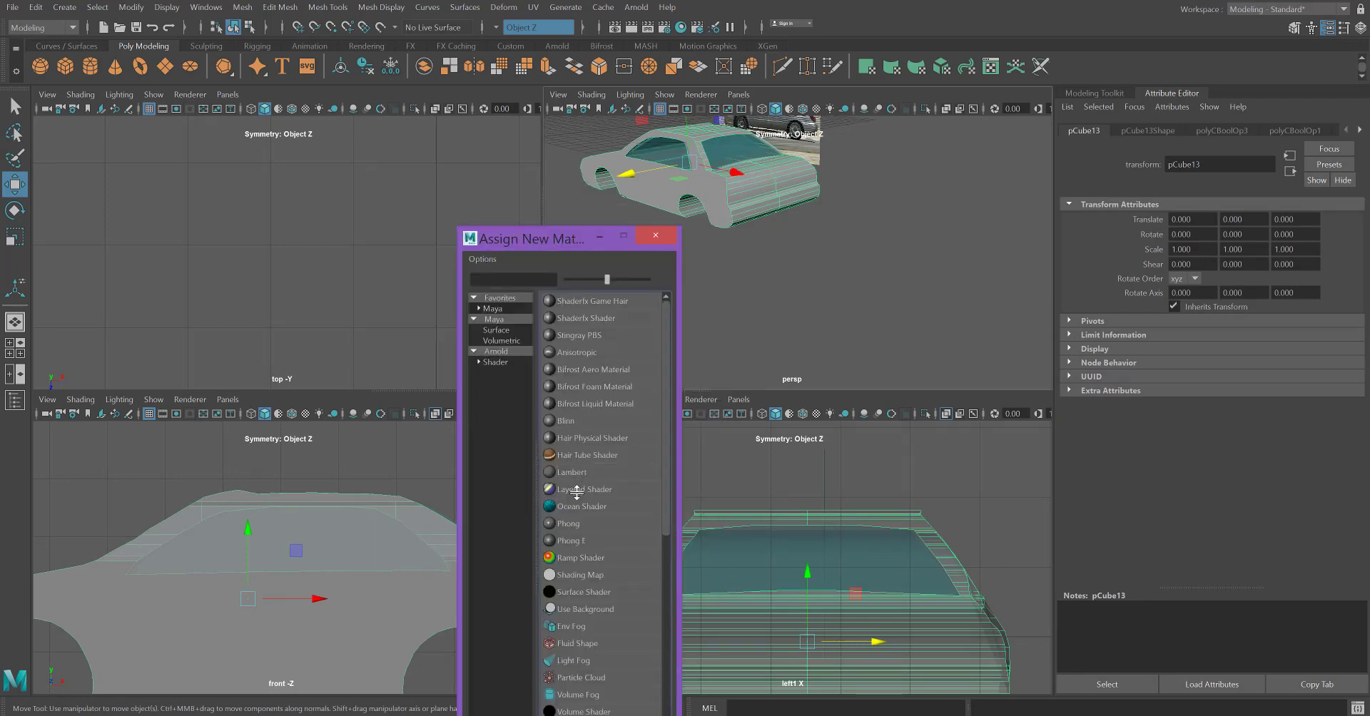
left_click(569, 472)
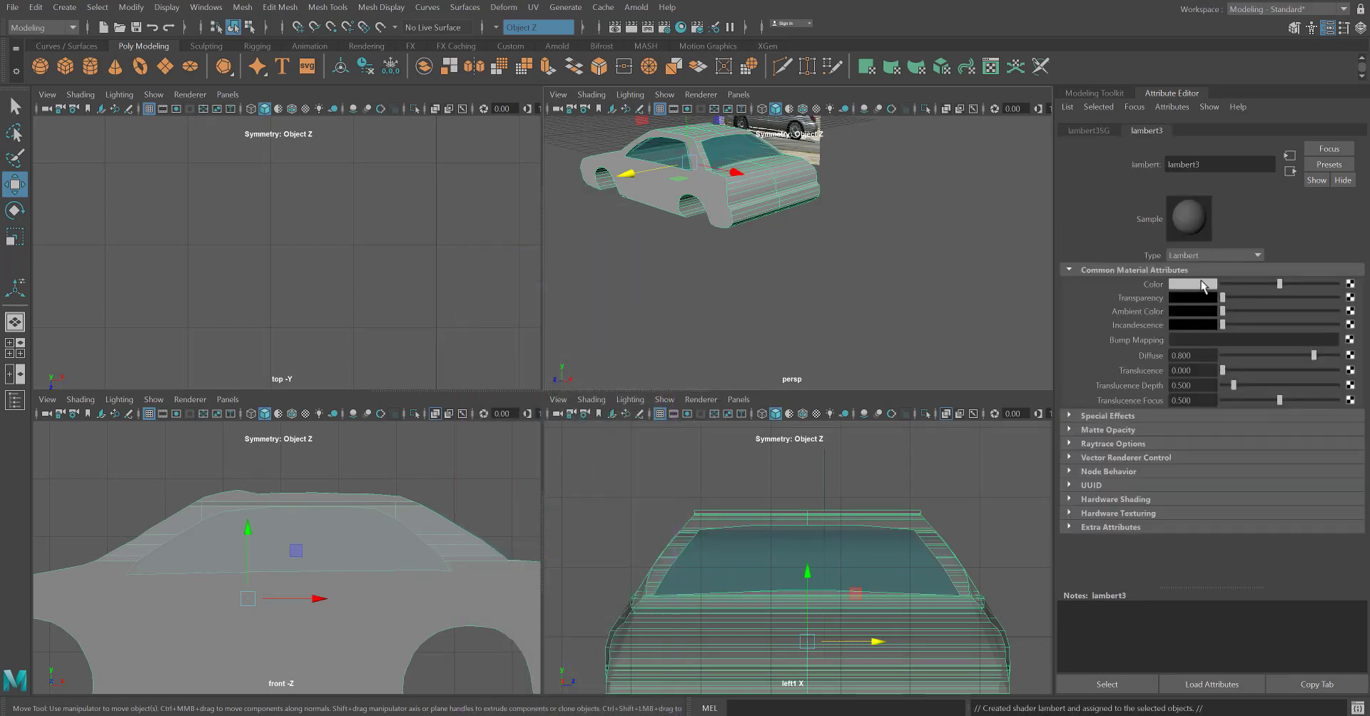
left_click(1201, 285)
left_click(1198, 349)
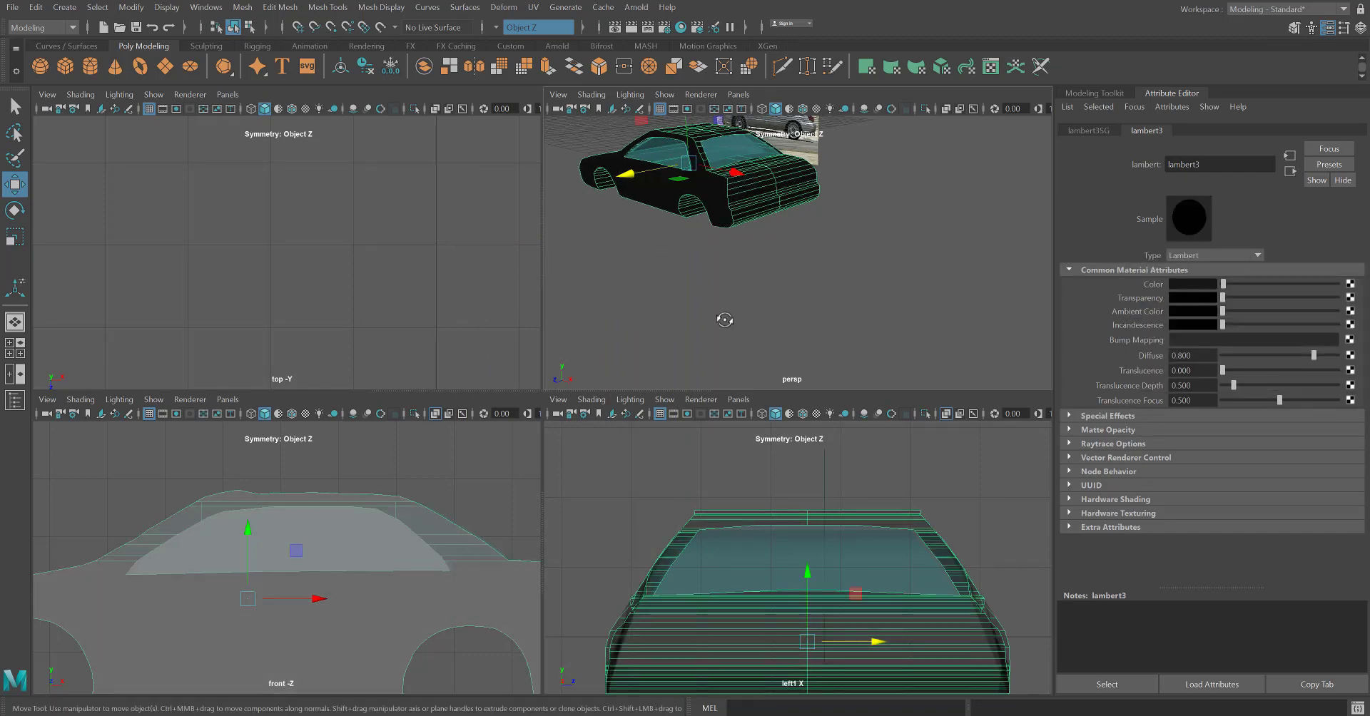
left_click_drag(724, 319, 633, 238, "alt")
Delete the leftover mesh lying beside the finished car.
left_click(781, 337)
scroll(689, 311, "down", 4)
scroll(679, 341, "down", 3)
left_click(674, 298)
key("Delete")
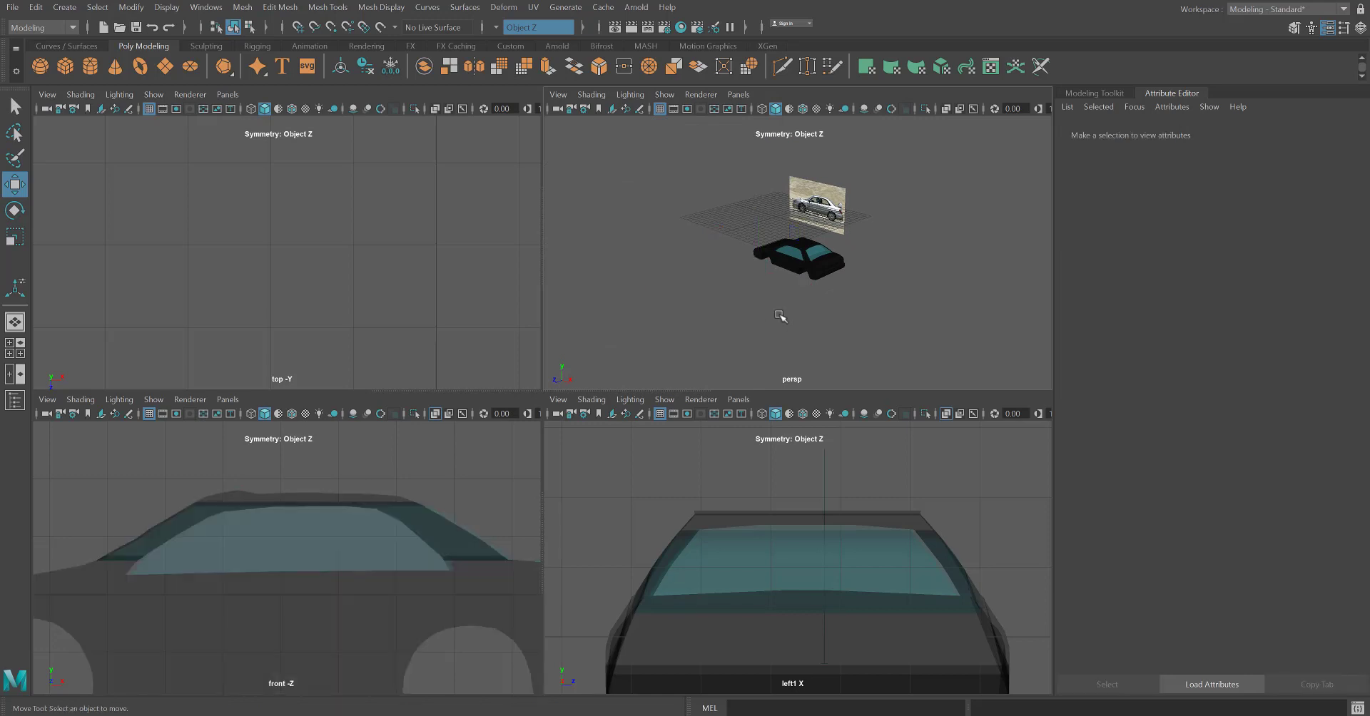
scroll(796, 344, "up", 5)
scroll(804, 339, "down", 4)
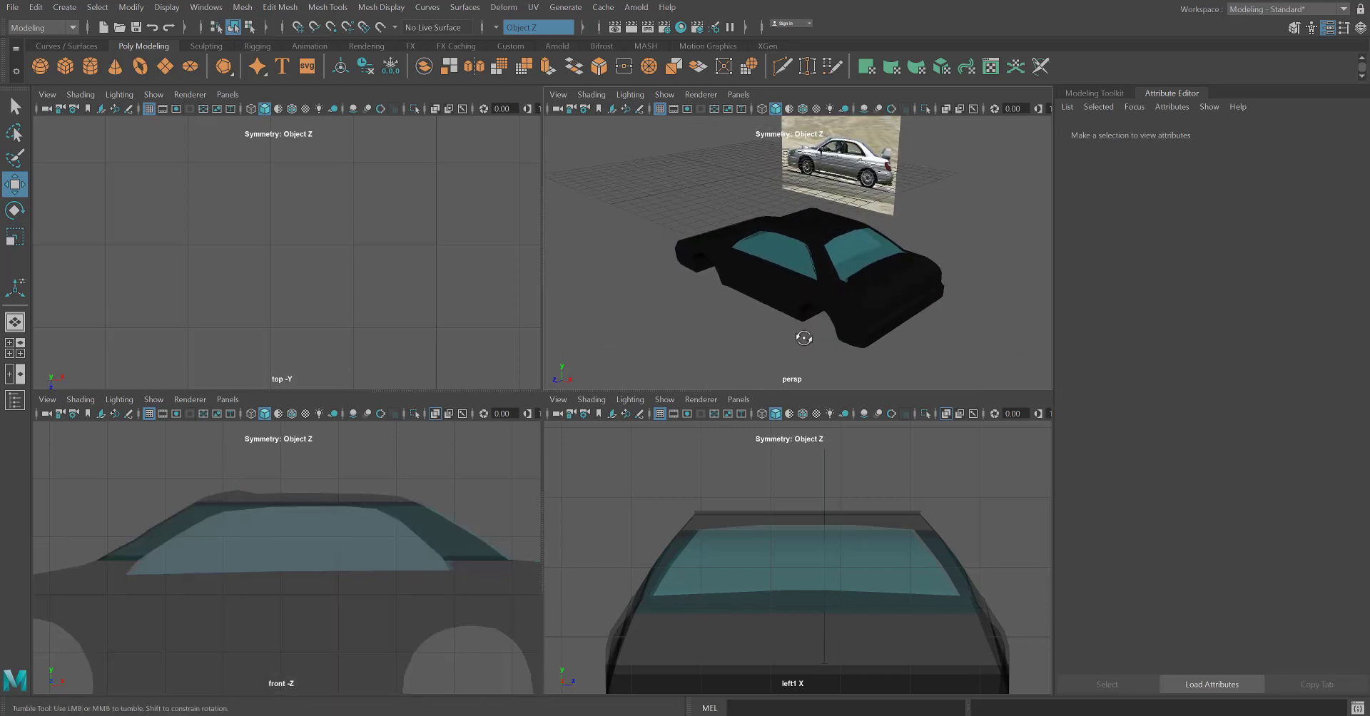
Delete the side-view reference image plane behind the car.
left_click_drag(805, 338, 831, 333, "alt")
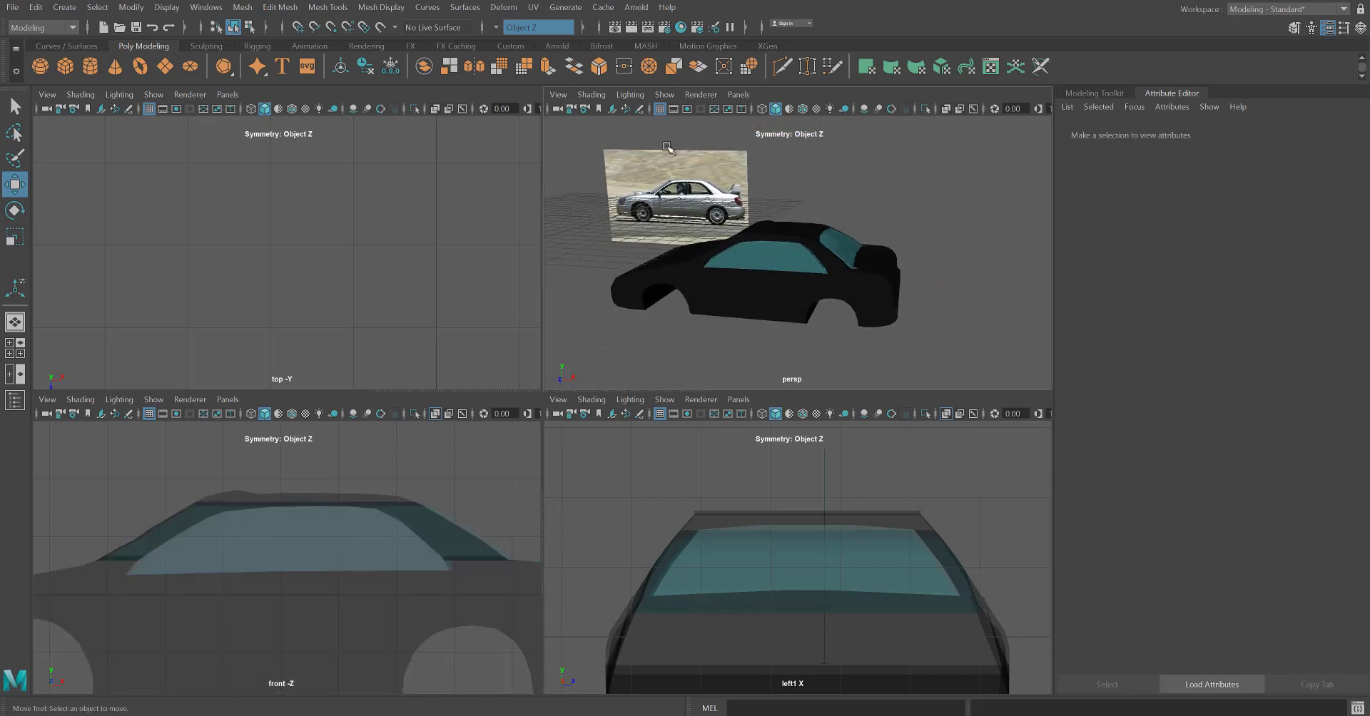
left_click(662, 170)
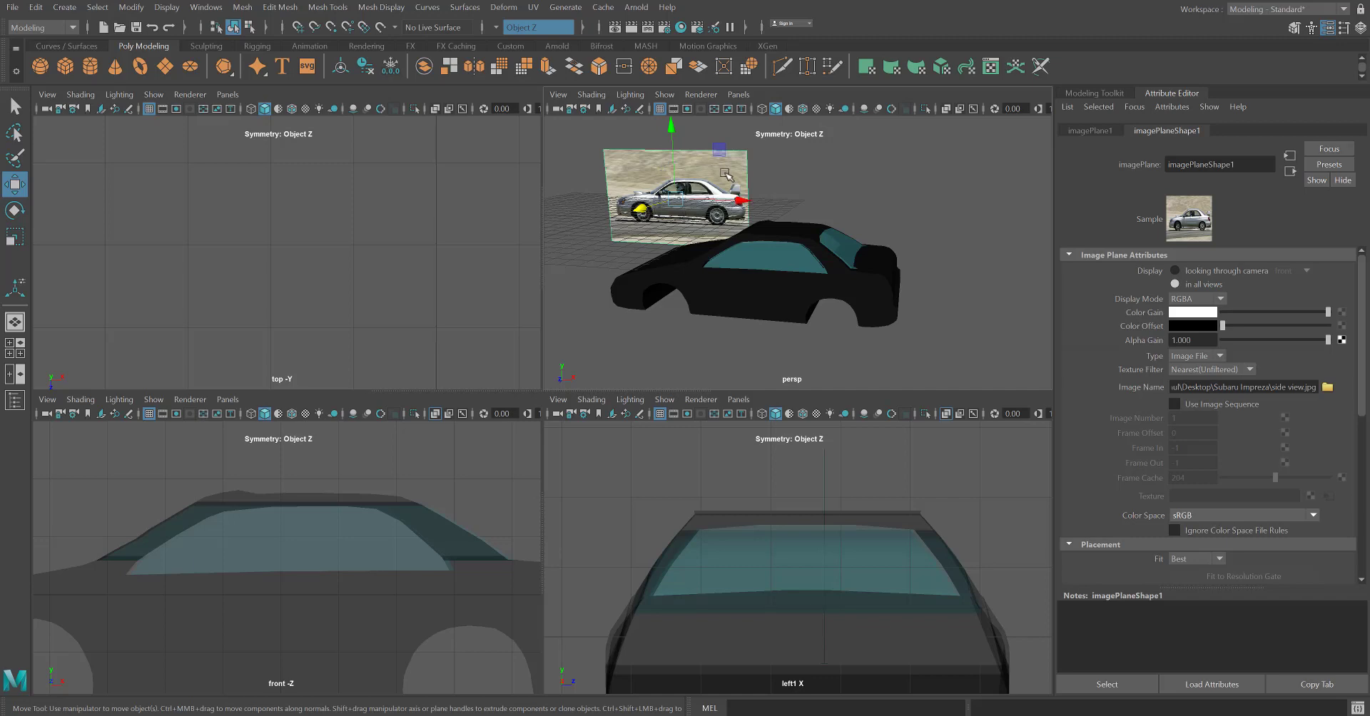
key("Delete")
Select the car body and all window meshes and move them together onto the middle of the grid.
left_click_drag(918, 379, 617, 180)
scroll(753, 293, "down", 3)
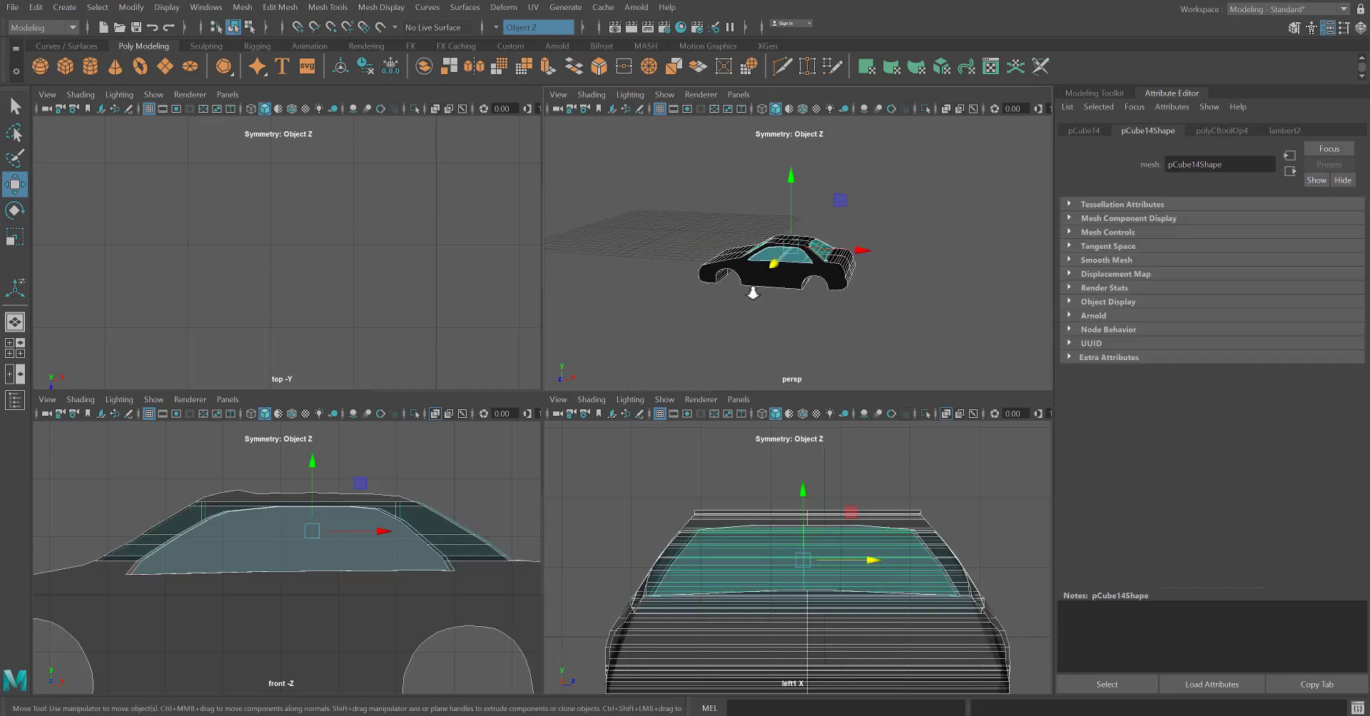
left_click_drag(745, 303, 772, 197, "alt")
middle_click_drag(716, 247, 789, 324, "alt")
left_click_drag(923, 223, 774, 221)
right_click_drag(650, 266, 777, 271, "alt")
middle_click_drag(777, 272, 703, 278, "alt")
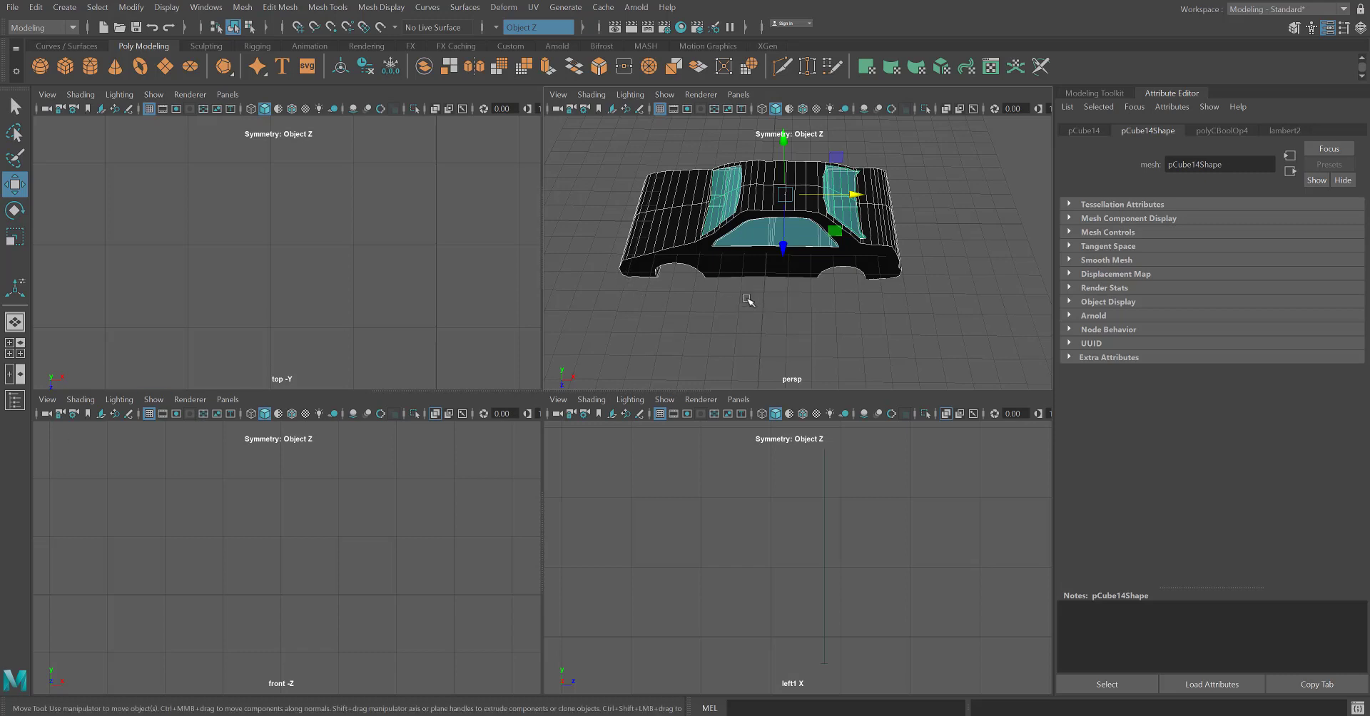
middle_click_drag(745, 300, 733, 336, "alt")
scroll(649, 256, "up", 3)
middle_click_drag(648, 256, 666, 264, "alt")
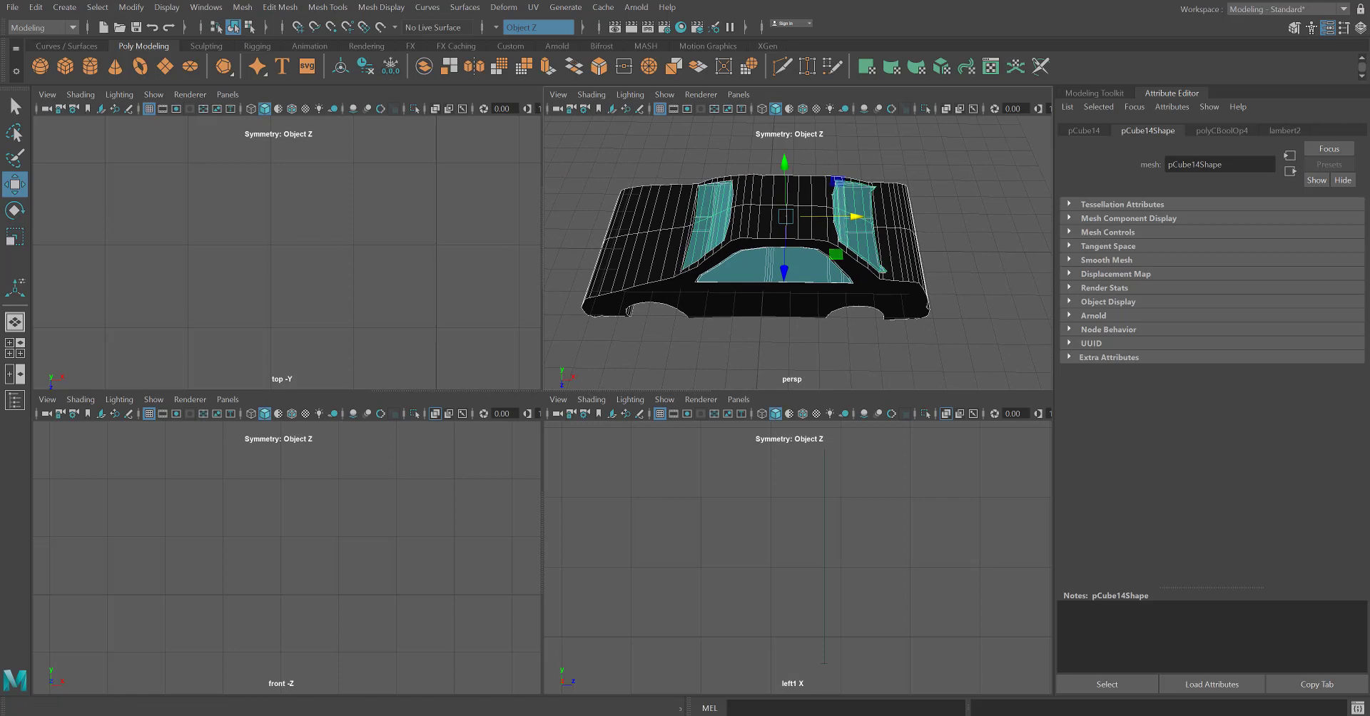